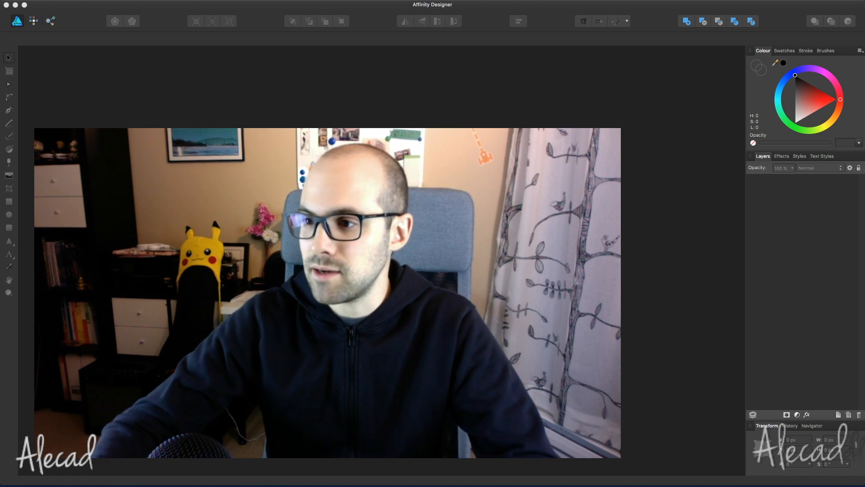
- Preview turnip.jpg from the Desktop folder and open it as a new document
{"action": "key", "text": "super+o"}
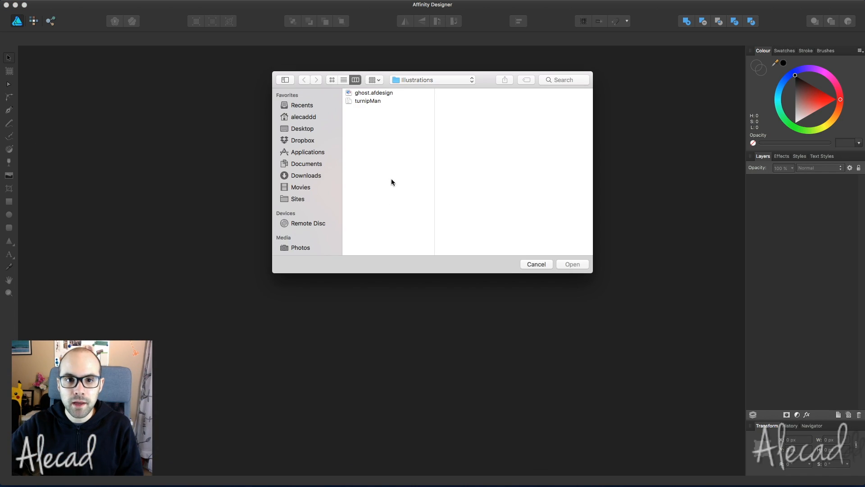
{"action": "left_click", "coordinate": [302, 105]}
{"action": "left_click", "coordinate": [302, 128]}
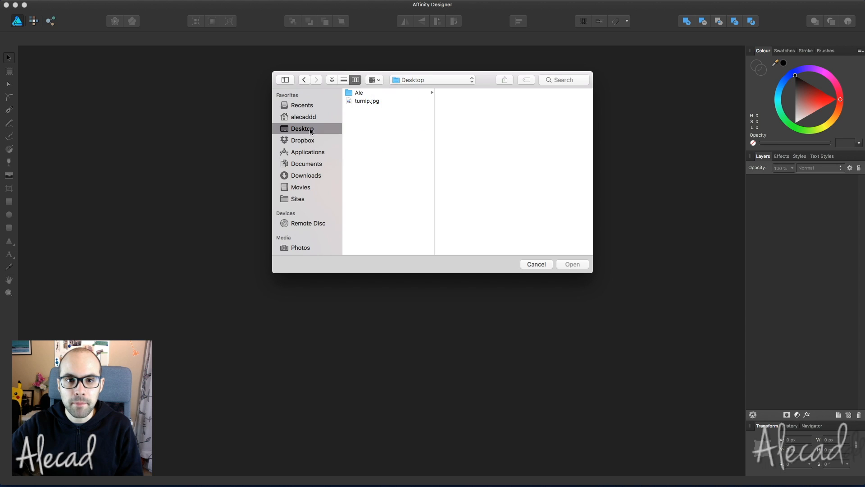
{"action": "left_click", "coordinate": [367, 101]}
{"action": "key", "text": "space"}
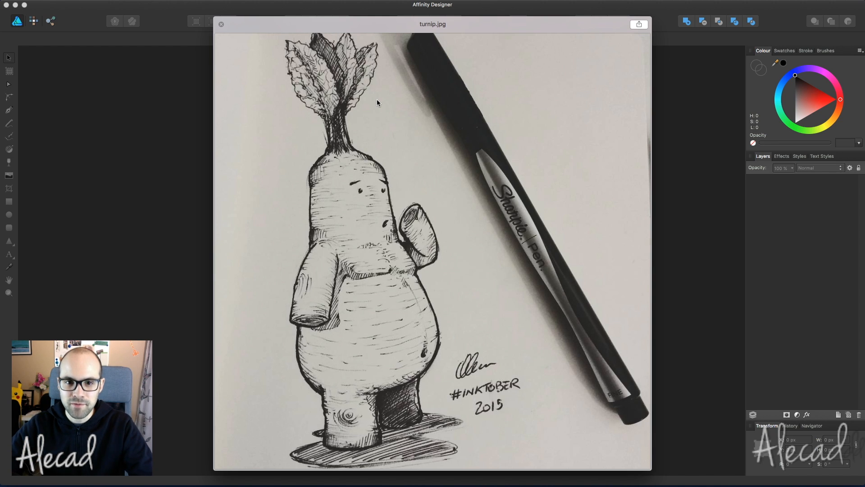
{"action": "key", "text": "space"}
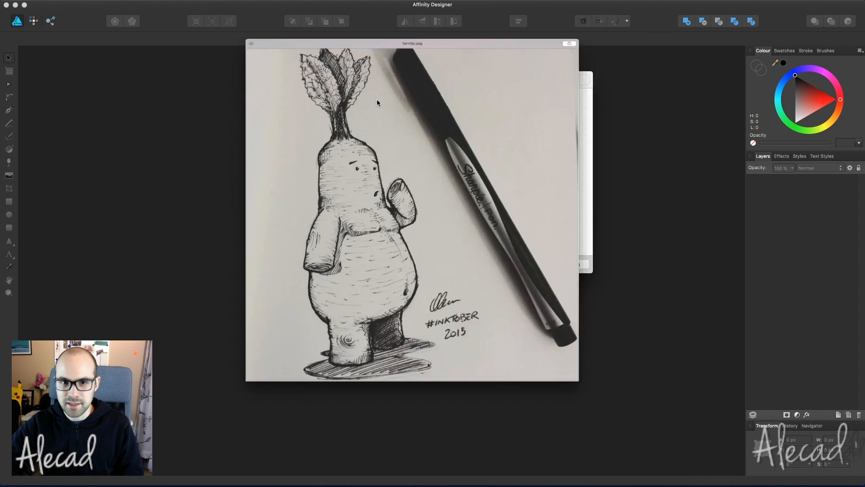
{"action": "left_click", "coordinate": [578, 267]}
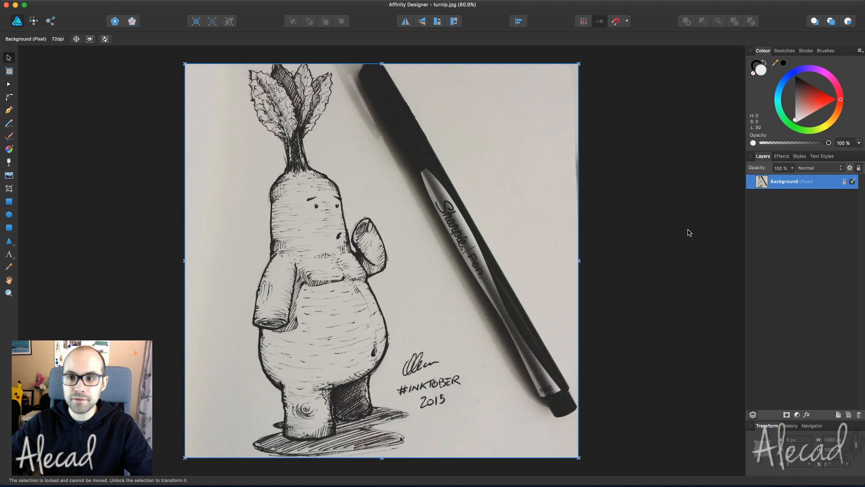
- Unlock the Background layer and copy a freehand selection around the turnip onto a new layer
{"action": "left_click", "coordinate": [845, 181]}
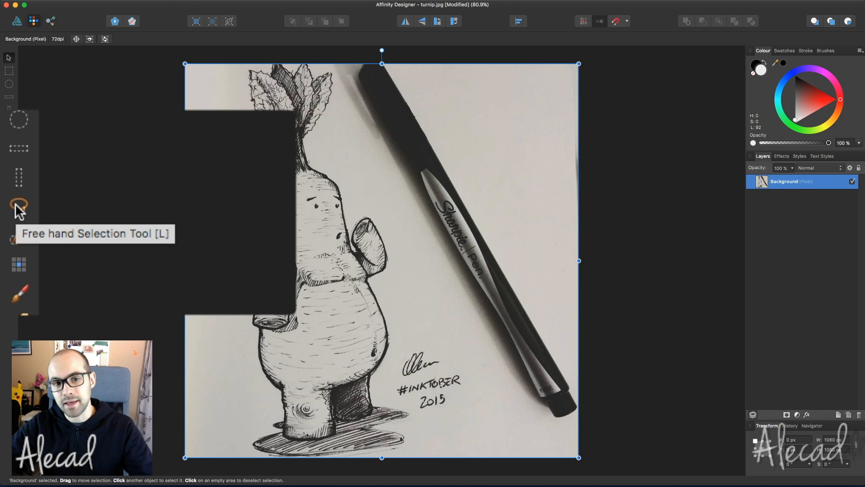
{"action": "left_click", "coordinate": [9, 122]}
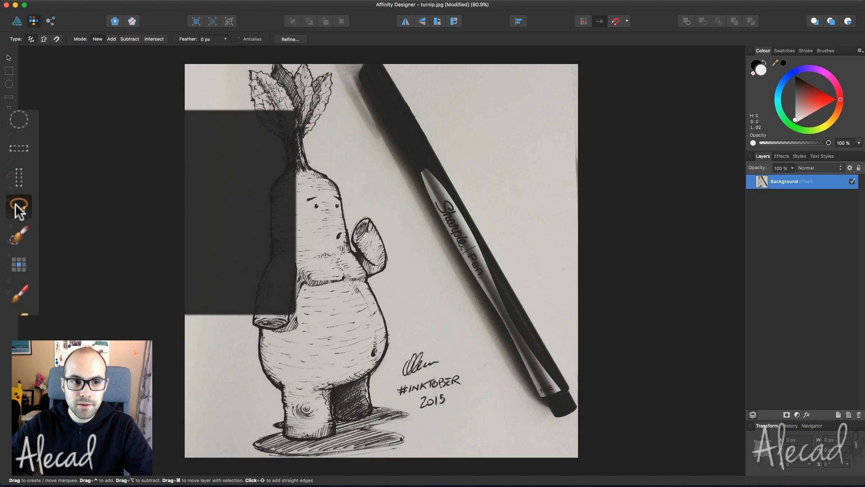
{"action": "mouse_move", "coordinate": [245, 67]}
{"action": "left_mouse_down"}
{"action": "mouse_move", "coordinate": [252, 158]}
{"action": "mouse_move", "coordinate": [238, 416]}
{"action": "mouse_move", "coordinate": [255, 447]}
{"action": "mouse_move", "coordinate": [287, 454]}
{"action": "mouse_move", "coordinate": [409, 454]}
{"action": "mouse_move", "coordinate": [414, 415]}
{"action": "mouse_move", "coordinate": [388, 389]}
{"action": "mouse_move", "coordinate": [402, 264]}
{"action": "mouse_move", "coordinate": [376, 200]}
{"action": "mouse_move", "coordinate": [363, 129]}
{"action": "mouse_move", "coordinate": [330, 64]}
{"action": "mouse_move", "coordinate": [247, 65]}
{"action": "left_mouse_up"}
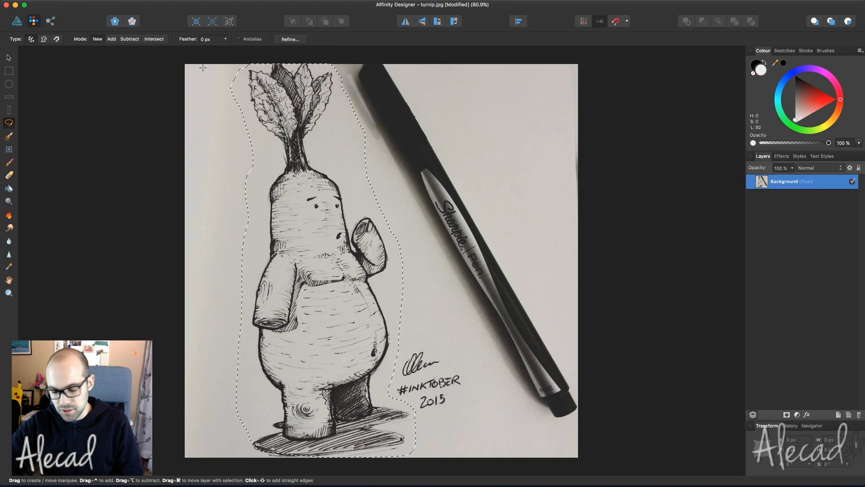
{"action": "key", "text": "Delete"}
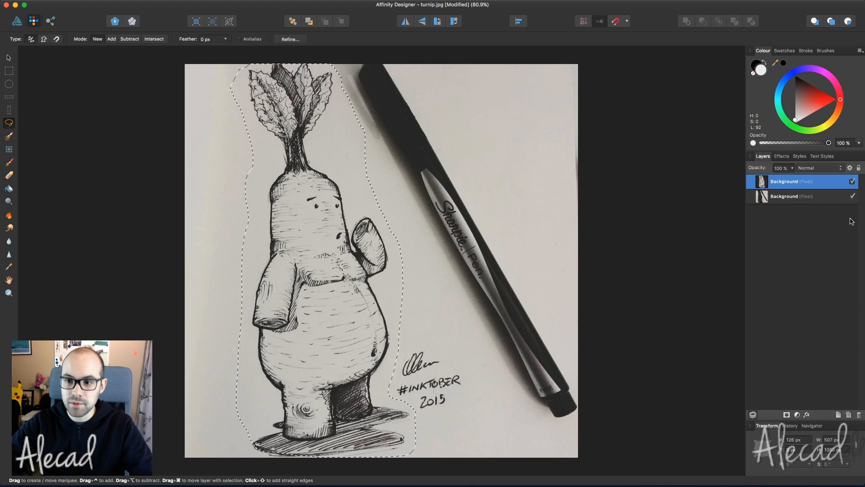
- Hide and delete the original photo layer, clear the selection, and select the cut-out layer
{"action": "left_click", "coordinate": [852, 197]}
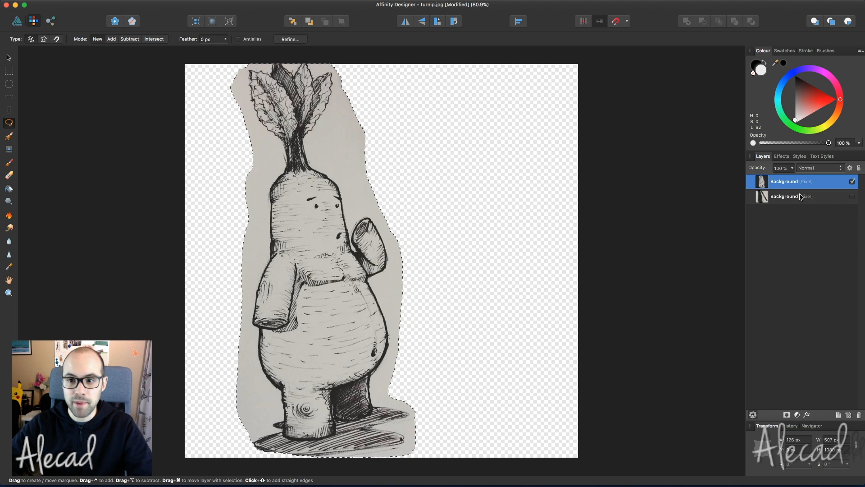
{"action": "left_click", "coordinate": [835, 204]}
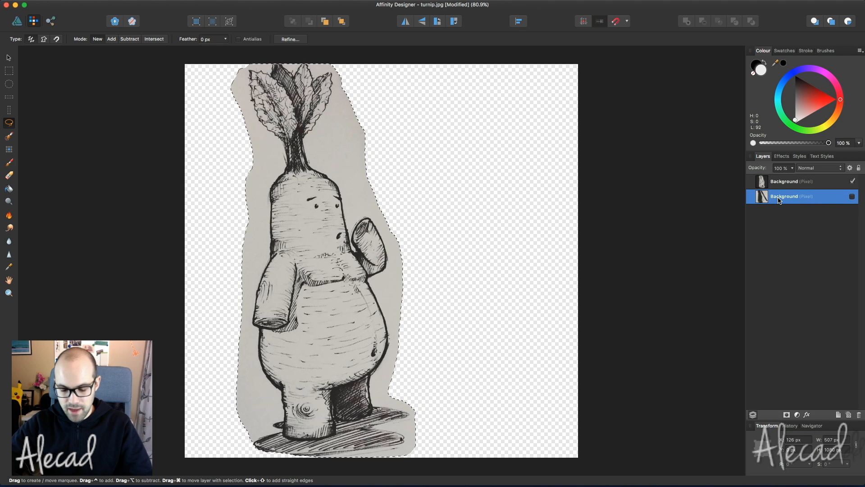
{"action": "key", "text": "super+d"}
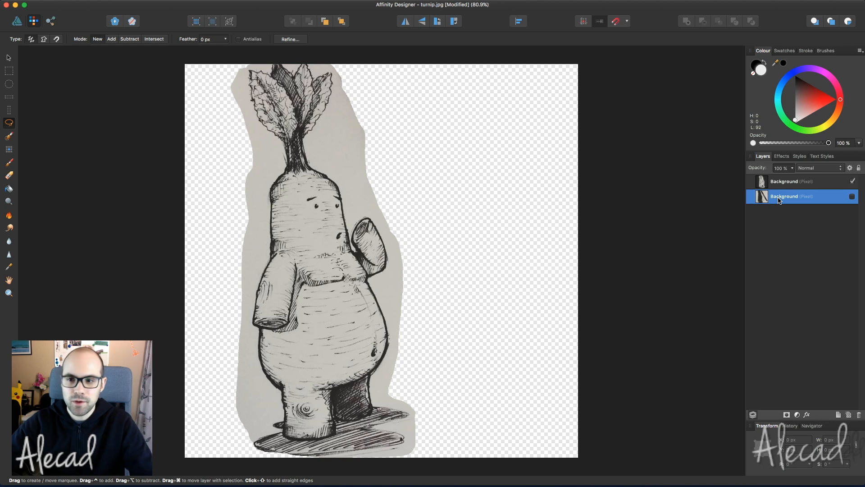
{"action": "left_click", "coordinate": [859, 415]}
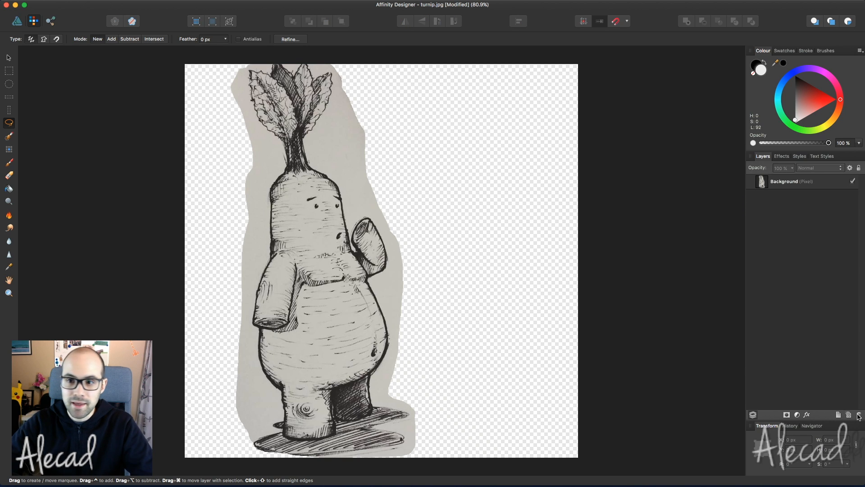
{"action": "left_click", "coordinate": [795, 186]}
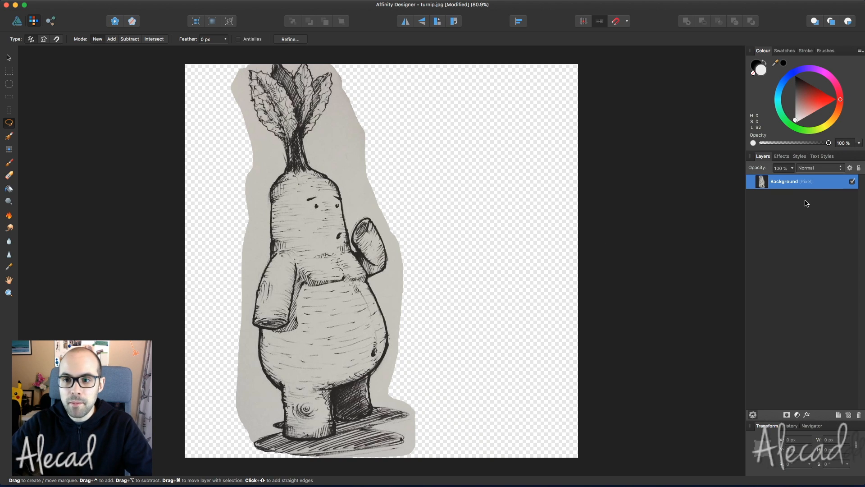
- In the Designer persona, draw a rectangle covering the whole canvas
{"action": "left_click", "coordinate": [17, 21]}
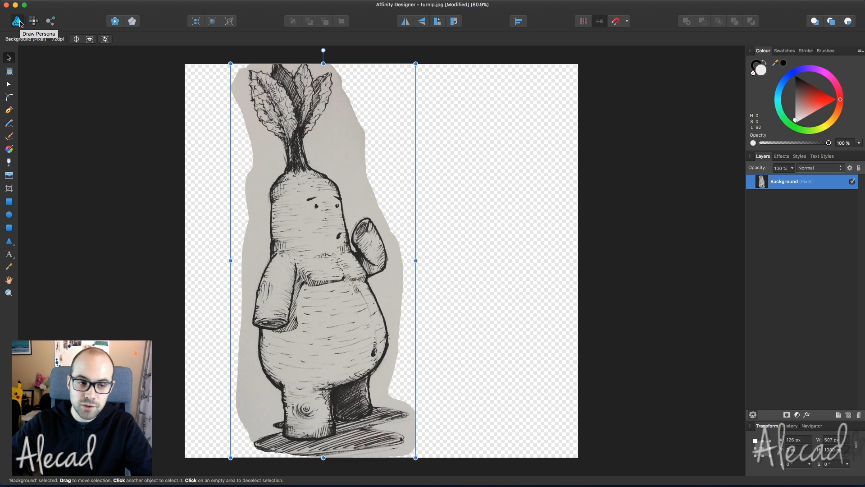
{"action": "left_click", "coordinate": [9, 201]}
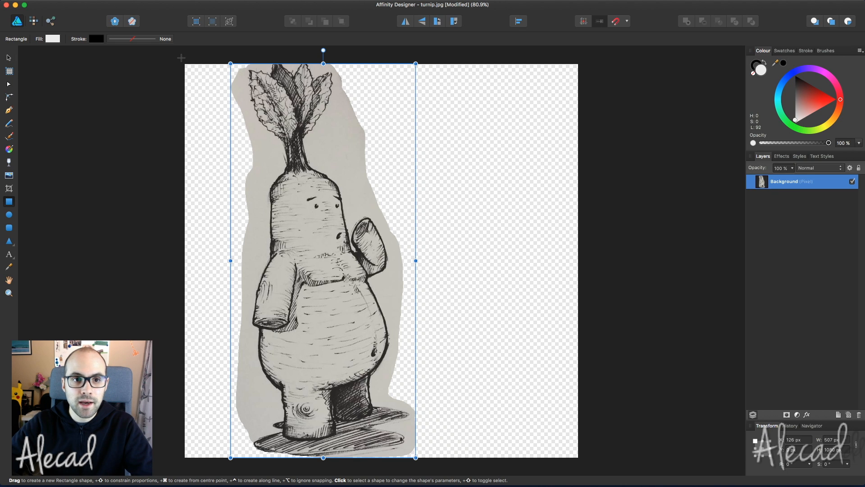
{"action": "left_click_drag", "start_coordinate": [184, 63], "coordinate": [578, 457]}
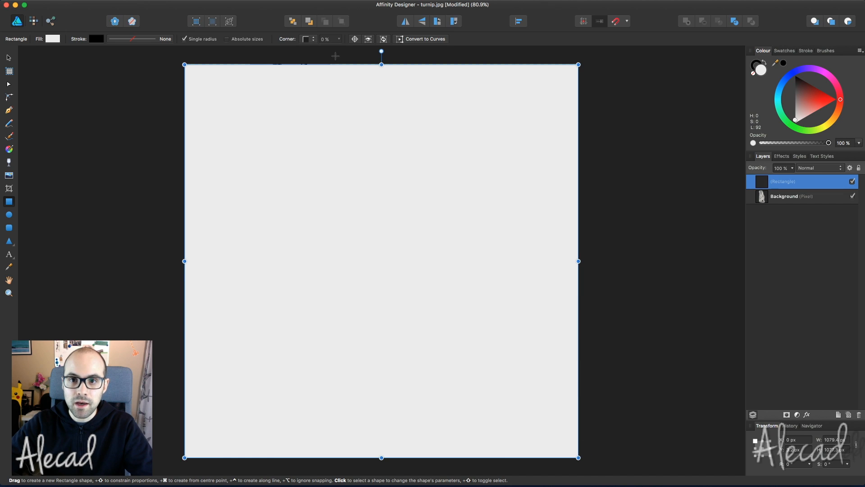
{"action": "left_click_drag", "start_coordinate": [382, 65], "coordinate": [382, 63]}
- Move the rectangle beneath the turnip layer, name it bg, fill it white and lock it
{"action": "left_click_drag", "start_coordinate": [807, 185], "coordinate": [767, 210]}
{"action": "double_click", "coordinate": [782, 197]}
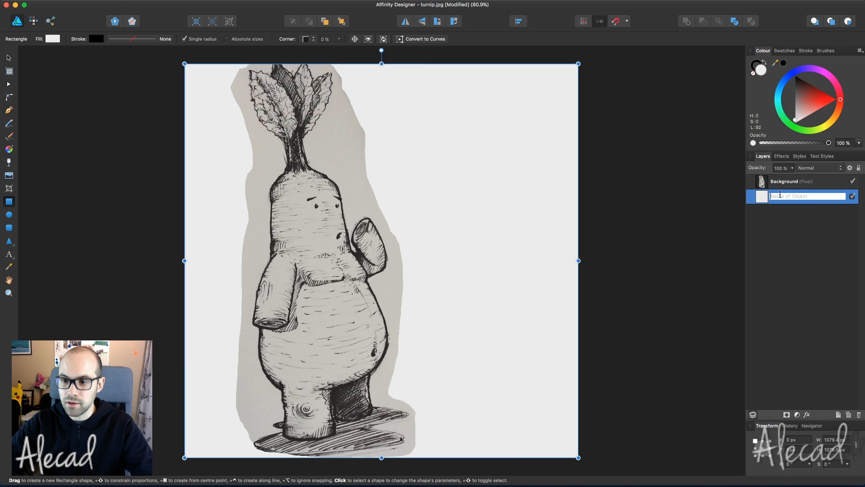
{"action": "type", "text": "bg"}
{"action": "key", "text": "Return"}
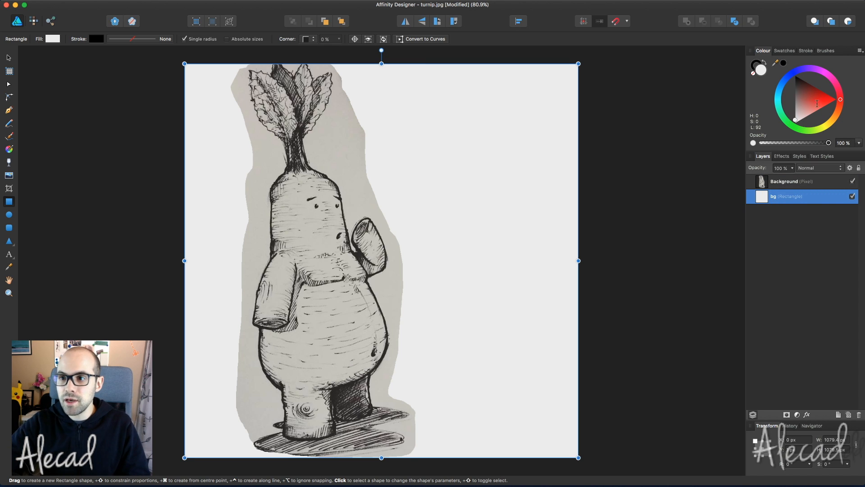
{"action": "left_click", "coordinate": [789, 127]}
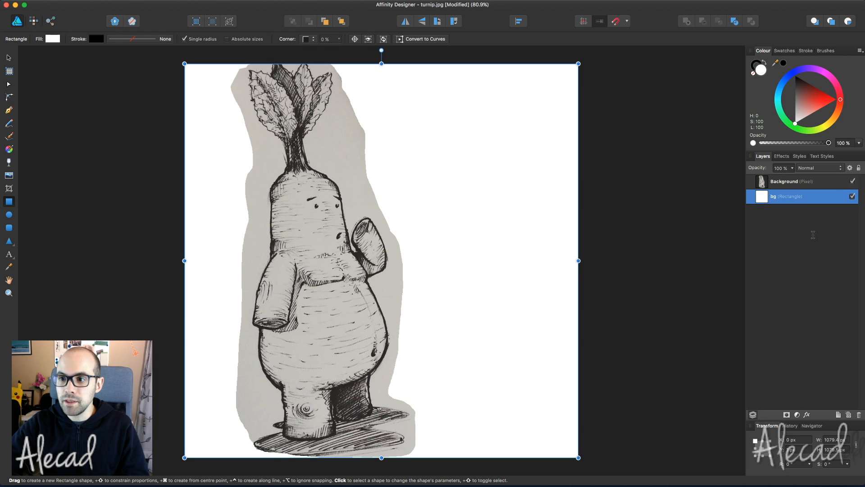
{"action": "left_click", "coordinate": [859, 167]}
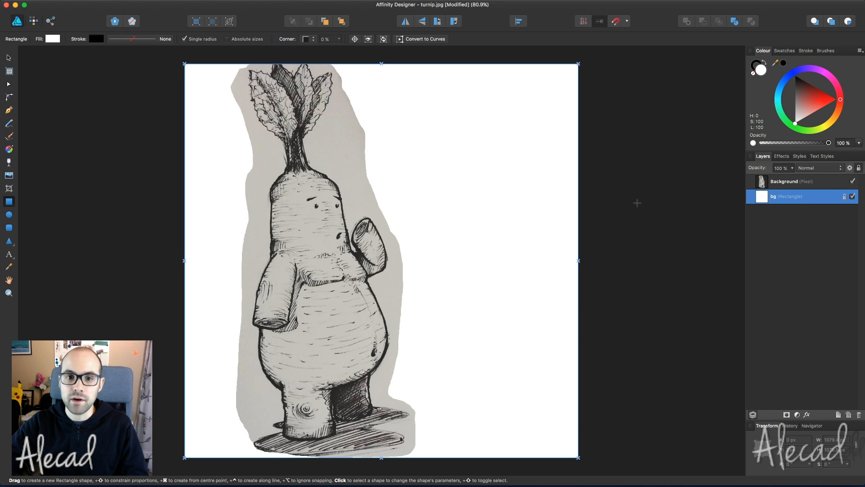
{"action": "left_click", "coordinate": [9, 59]}
{"action": "left_click", "coordinate": [398, 249]}
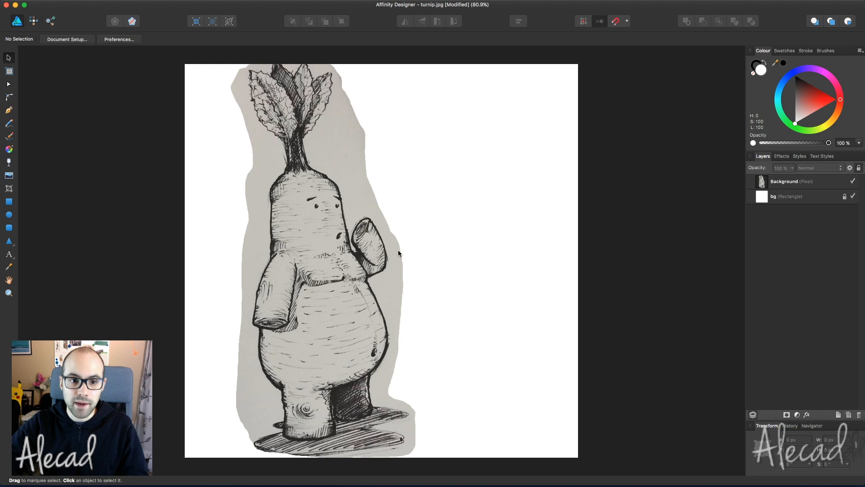
{"action": "left_click", "coordinate": [809, 182]}
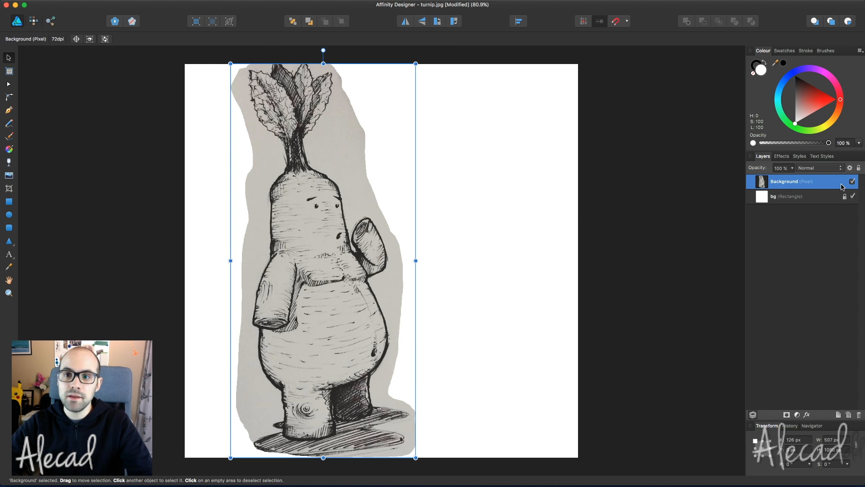
{"action": "left_click", "coordinate": [812, 203]}
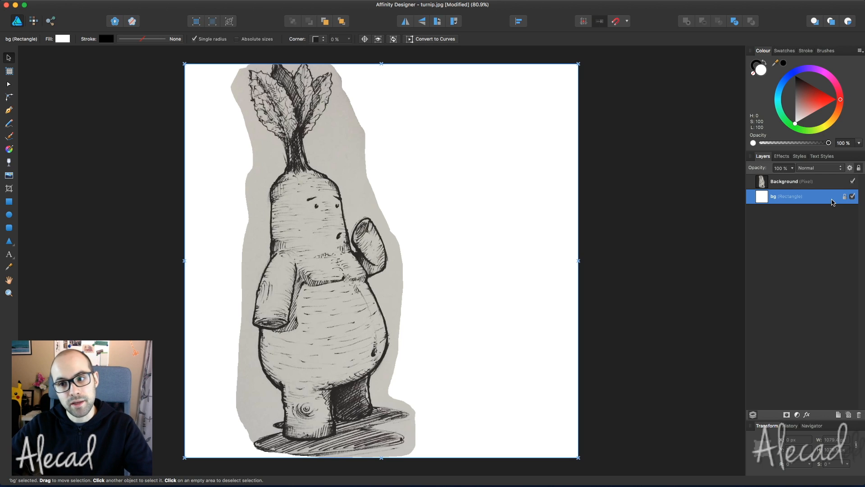
{"action": "left_click", "coordinate": [814, 186]}
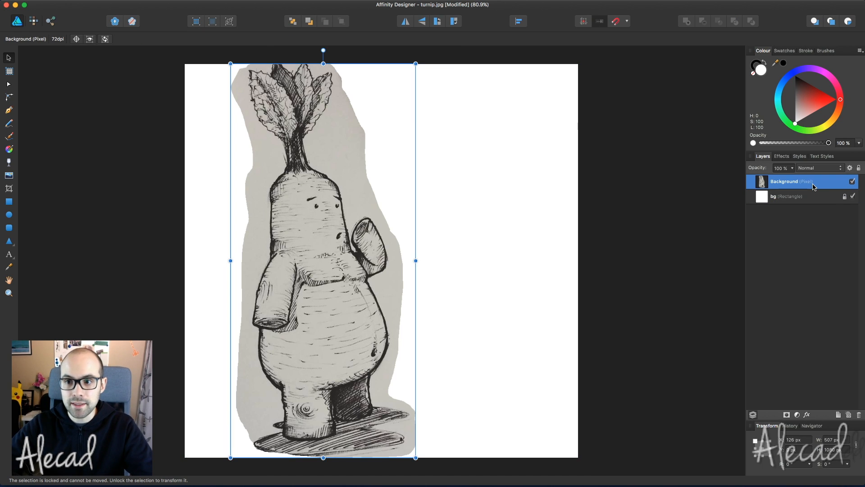
{"action": "double_click", "coordinate": [786, 183]}
{"action": "type", "text": "turni"}
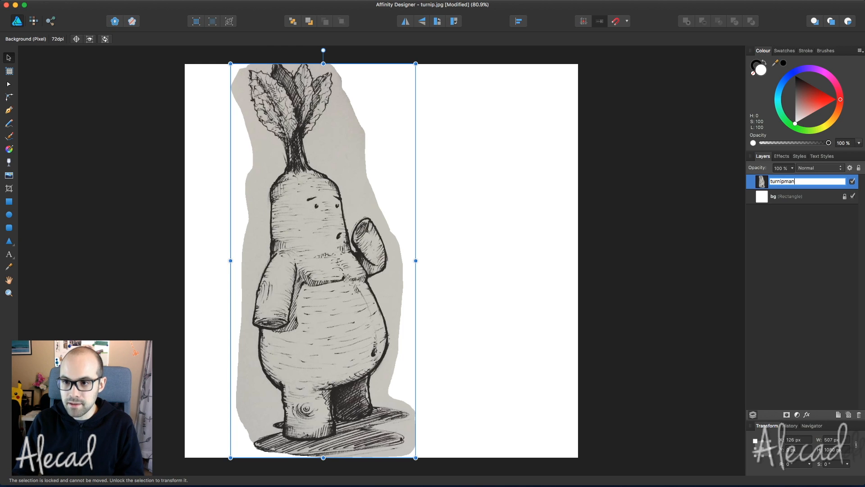
{"action": "type", "text": "pman"}
{"action": "key", "text": "Return"}
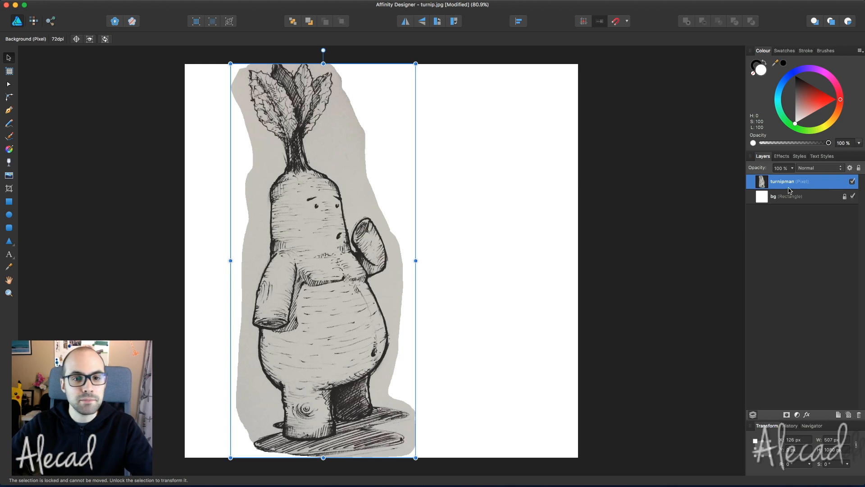
{"action": "left_click_drag", "start_coordinate": [323, 222], "coordinate": [367, 219]}
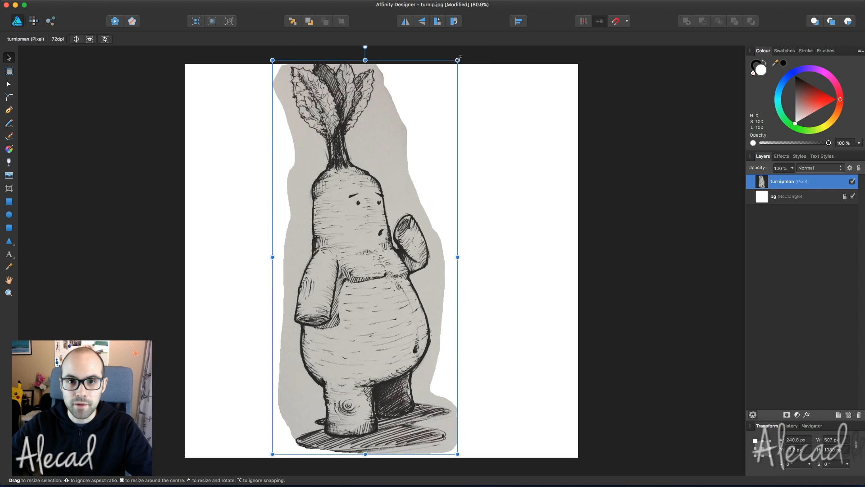
{"action": "left_click_drag", "start_coordinate": [458, 60], "coordinate": [476, 76]}
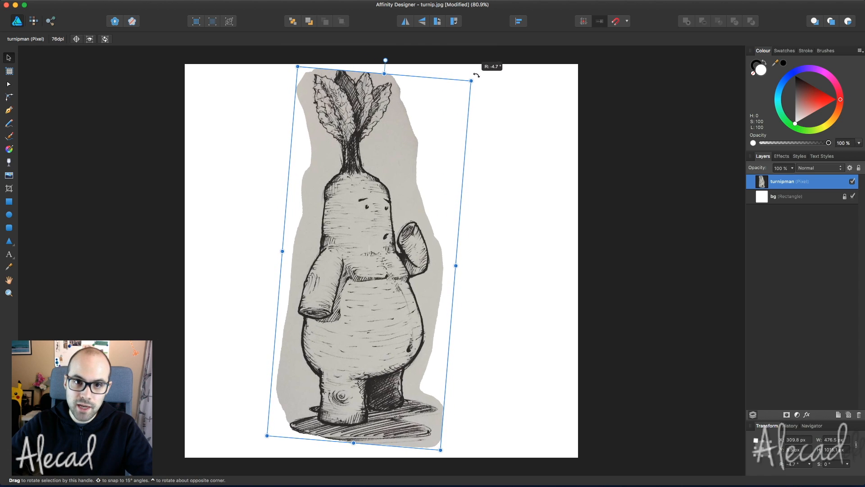
{"action": "left_click", "coordinate": [542, 139]}
{"action": "left_click", "coordinate": [805, 185]}
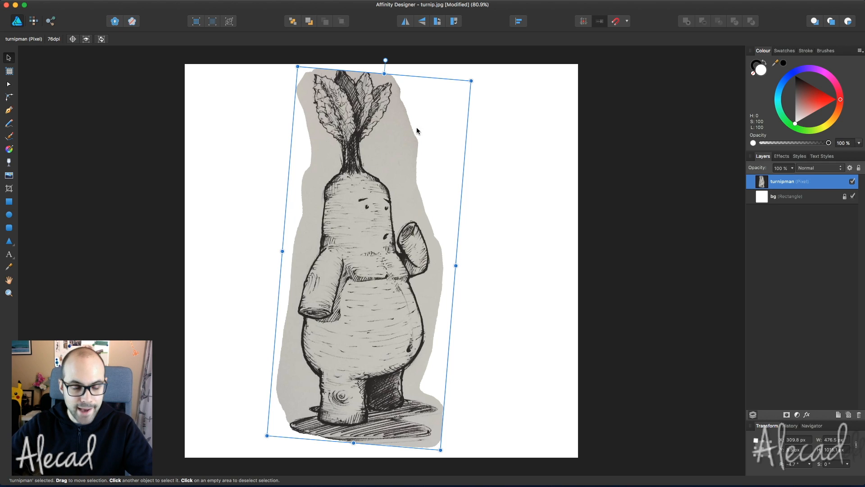
{"action": "left_click", "coordinate": [33, 21]}
{"action": "left_click", "coordinate": [9, 175]}
{"action": "mouse_move", "coordinate": [425, 158]}
{"action": "left_mouse_down"}
{"action": "mouse_move", "coordinate": [415, 172]}
{"action": "mouse_move", "coordinate": [407, 126]}
{"action": "mouse_move", "coordinate": [419, 195]}
{"action": "mouse_move", "coordinate": [438, 234]}
{"action": "left_mouse_up"}
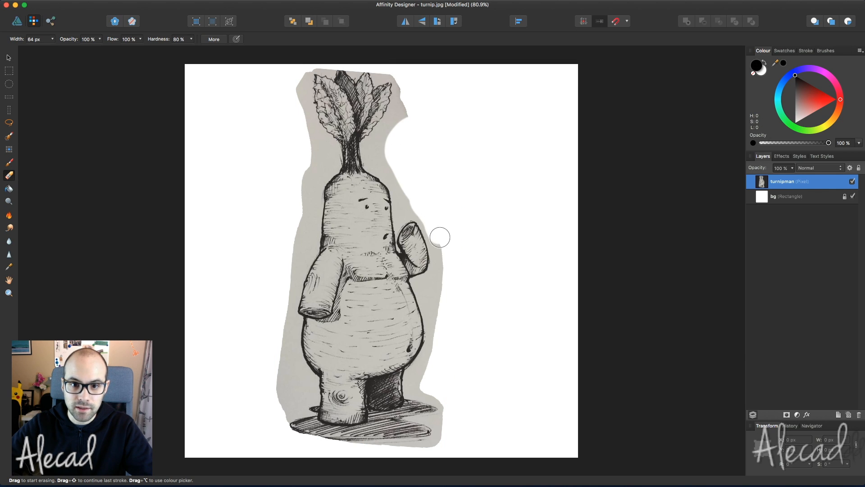
{"action": "mouse_move", "coordinate": [427, 156]}
{"action": "left_mouse_down"}
{"action": "mouse_move", "coordinate": [402, 122]}
{"action": "mouse_move", "coordinate": [397, 88]}
{"action": "left_mouse_up"}
{"action": "mouse_move", "coordinate": [288, 151]}
{"action": "left_mouse_down"}
{"action": "mouse_move", "coordinate": [309, 139]}
{"action": "mouse_move", "coordinate": [269, 391]}
{"action": "left_mouse_up"}
{"action": "left_click", "coordinate": [9, 57]}
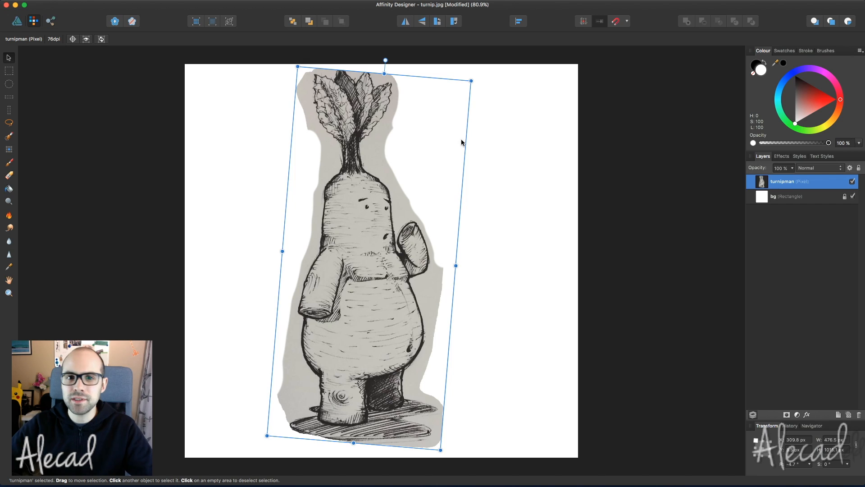
{"action": "left_click", "coordinate": [528, 143]}
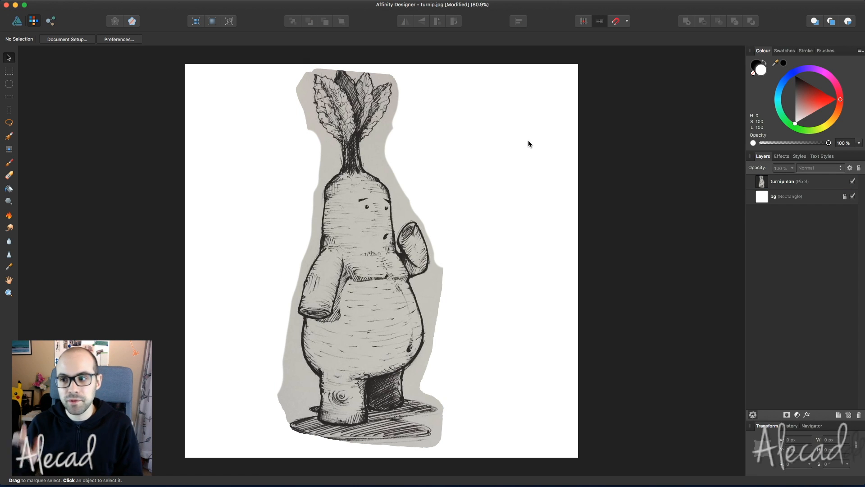
- Use Save As rather than flattening, saving the file as turnipMan on the Desktop
{"action": "key", "text": "super+s"}
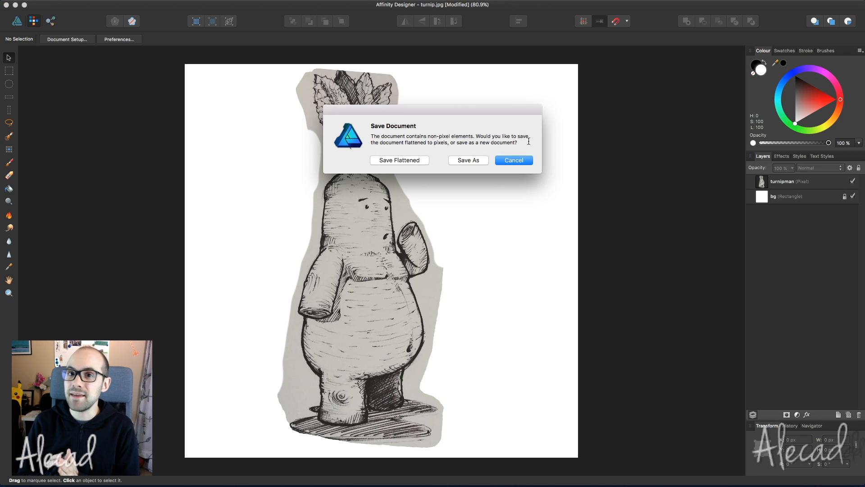
{"action": "left_click", "coordinate": [465, 160]}
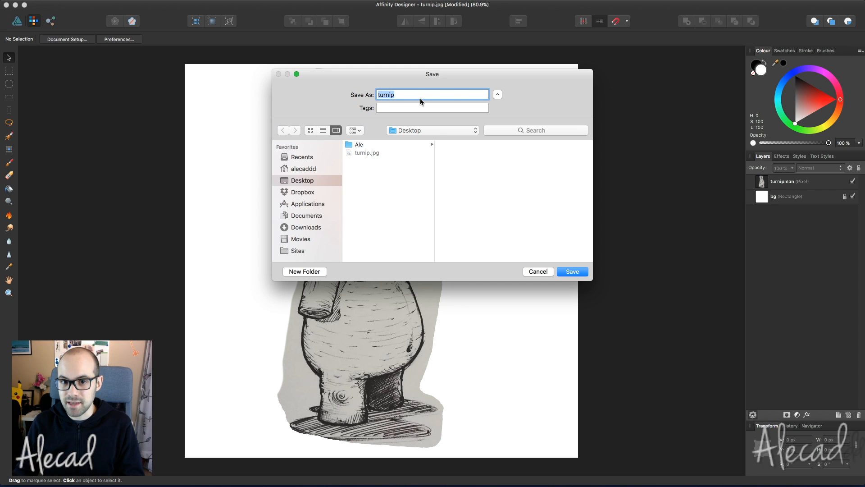
{"action": "key", "text": "Right"}
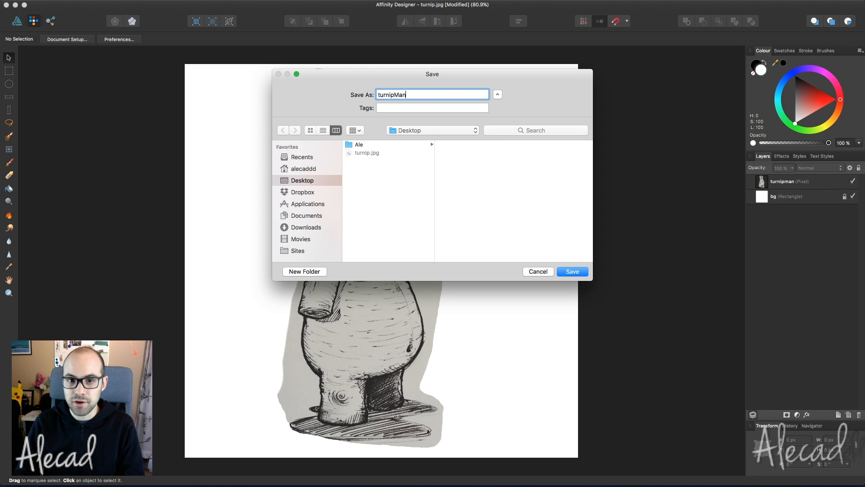
{"action": "key", "text": "Return"}
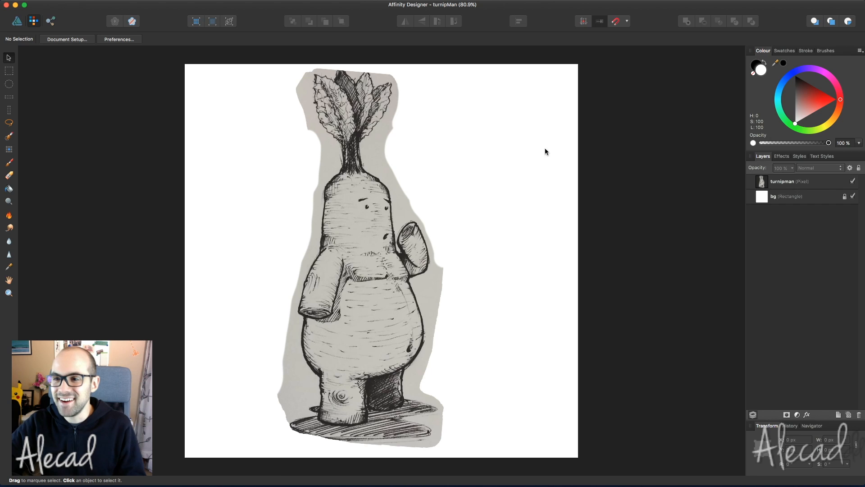
- Add a Brightness / Contrast adjustment to the turnipman layer and open its settings
{"action": "left_click", "coordinate": [808, 183]}
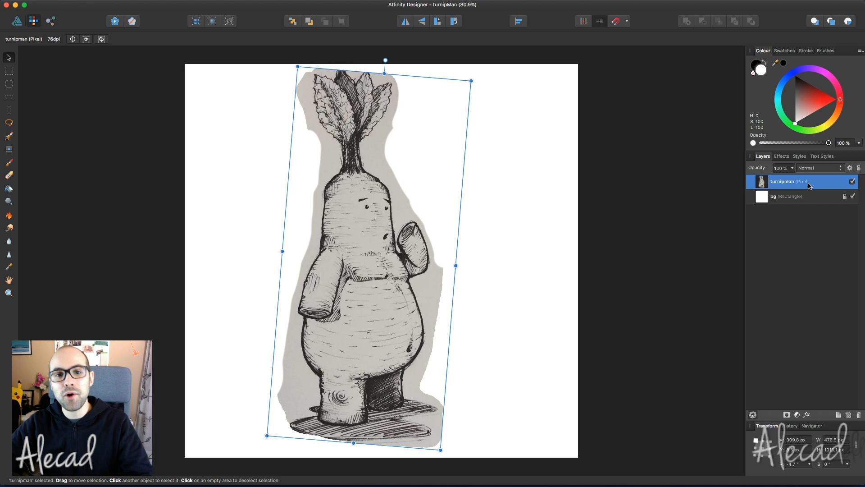
{"action": "left_click", "coordinate": [797, 415]}
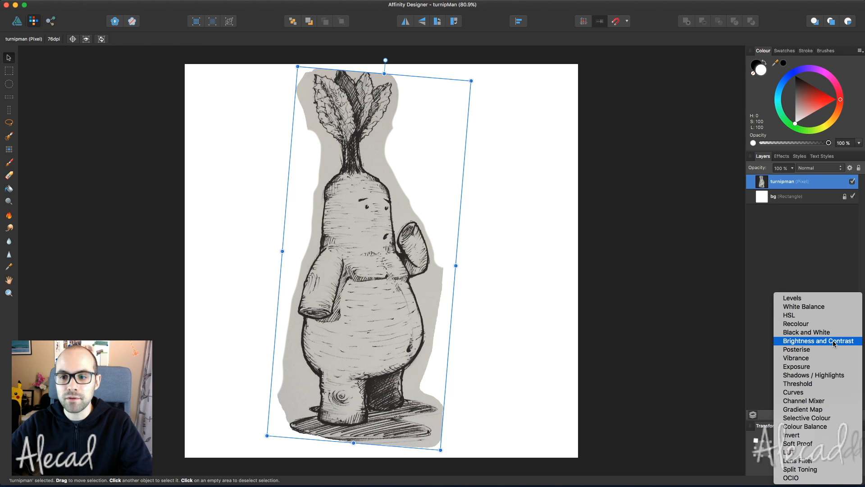
{"action": "left_click", "coordinate": [788, 185]}
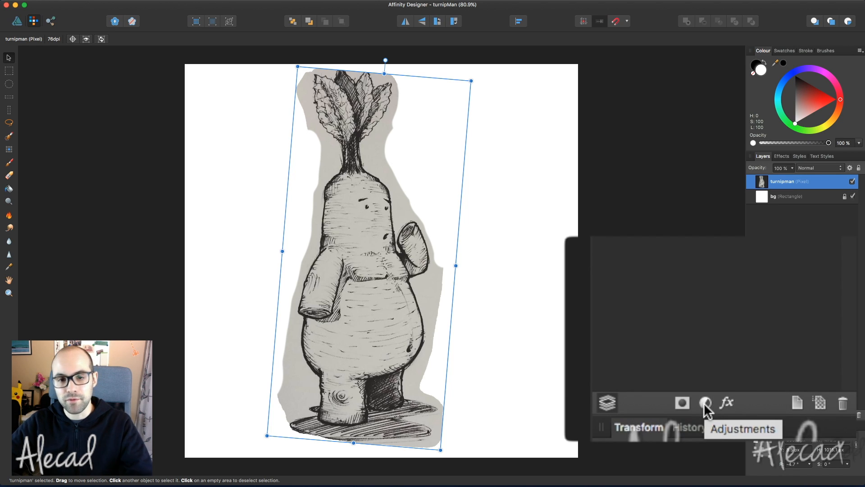
{"action": "left_click", "coordinate": [705, 403]}
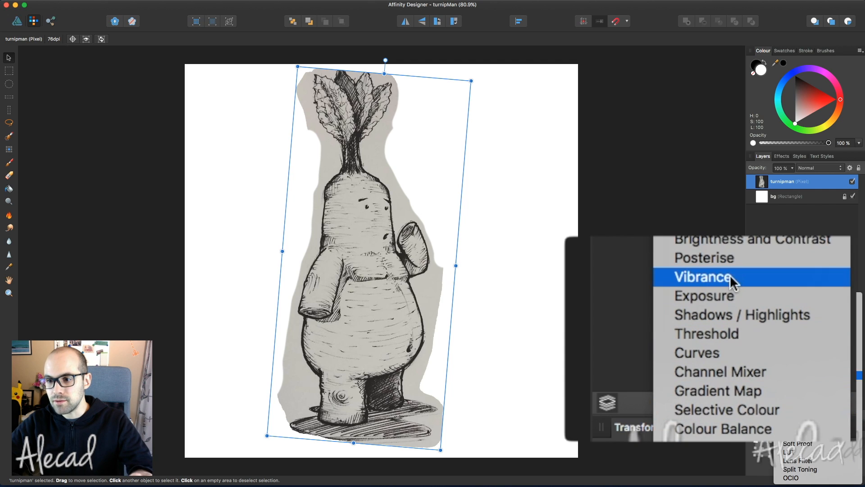
{"action": "left_click", "coordinate": [808, 336]}
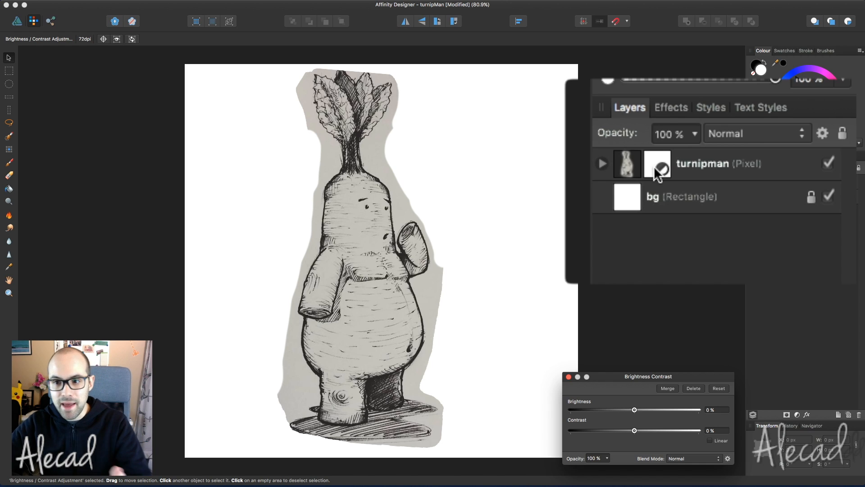
{"action": "left_click", "coordinate": [602, 163]}
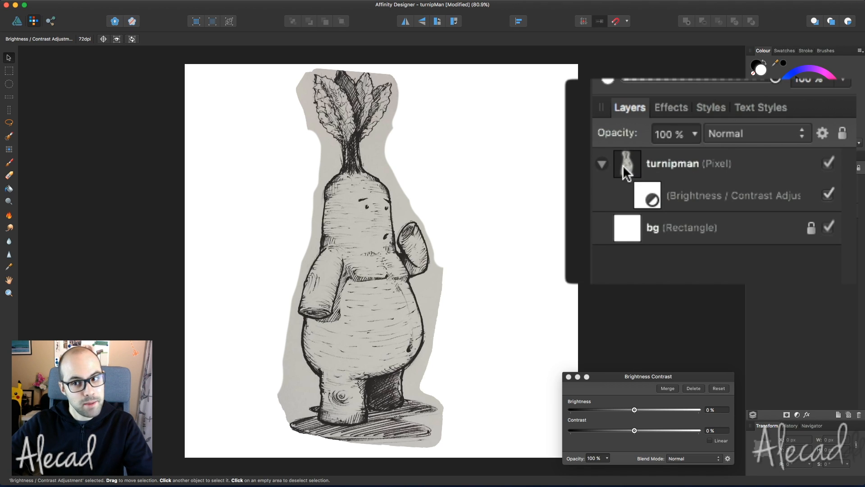
{"action": "left_click", "coordinate": [682, 195]}
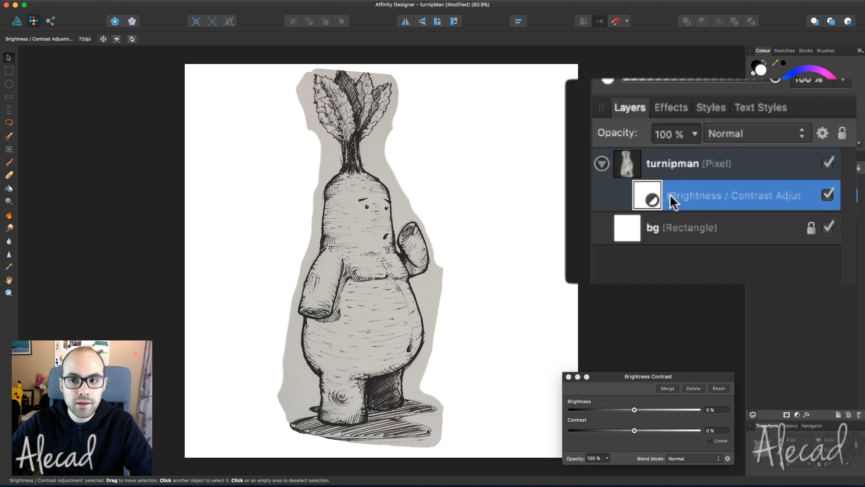
{"action": "left_click", "coordinate": [763, 184]}
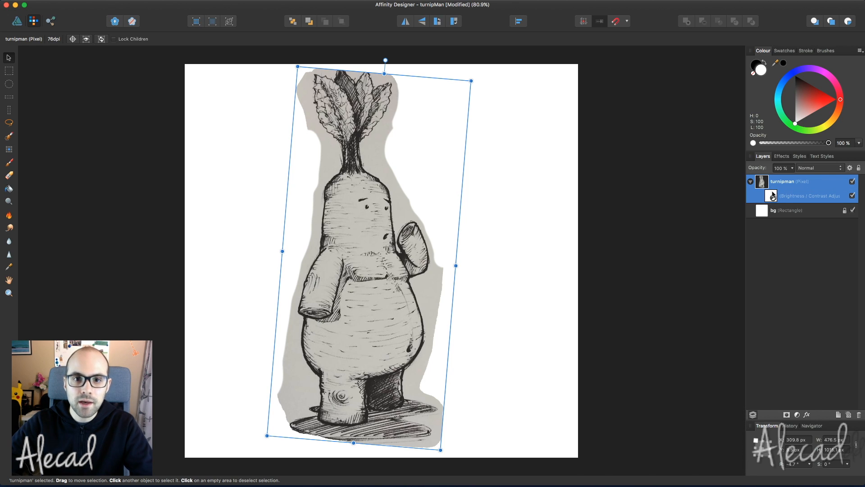
{"action": "left_click", "coordinate": [772, 198]}
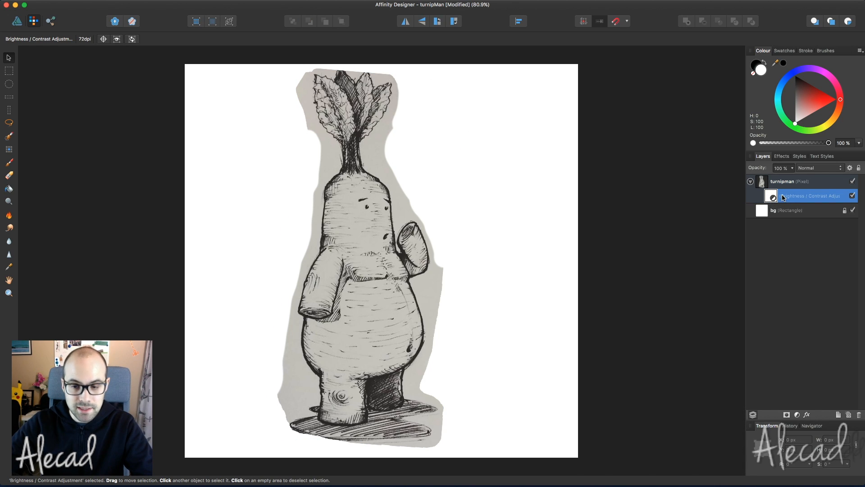
{"action": "double_click", "coordinate": [772, 199]}
- Set the adjustment to about 80% brightness and 84% contrast to whiten the paper
{"action": "left_click_drag", "start_coordinate": [647, 375], "coordinate": [620, 254]}
{"action": "mouse_move", "coordinate": [607, 309]}
{"action": "left_mouse_down"}
{"action": "mouse_move", "coordinate": [658, 308]}
{"action": "mouse_move", "coordinate": [649, 308]}
{"action": "left_mouse_up"}
{"action": "left_click_drag", "start_coordinate": [608, 289], "coordinate": [667, 288]}
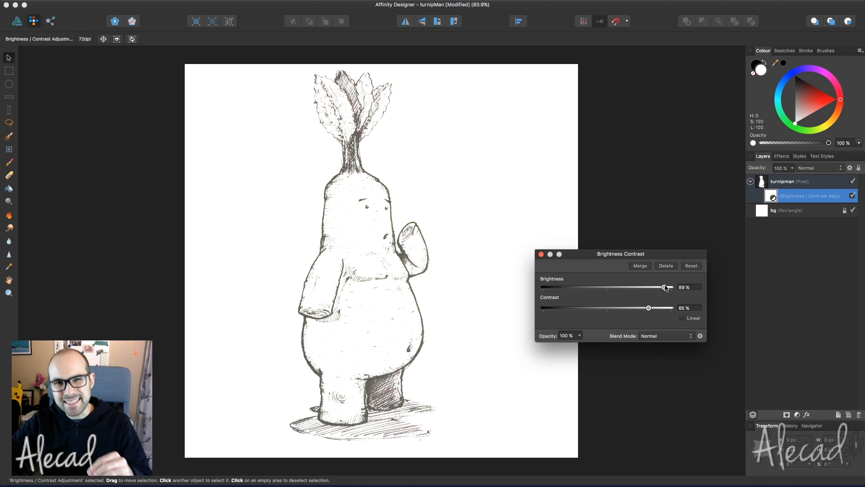
{"action": "mouse_move", "coordinate": [665, 287]}
{"action": "left_mouse_down"}
{"action": "mouse_move", "coordinate": [624, 287]}
{"action": "mouse_move", "coordinate": [624, 310]}
{"action": "mouse_move", "coordinate": [660, 310]}
{"action": "left_mouse_up"}
{"action": "left_click_drag", "start_coordinate": [623, 288], "coordinate": [659, 289]}
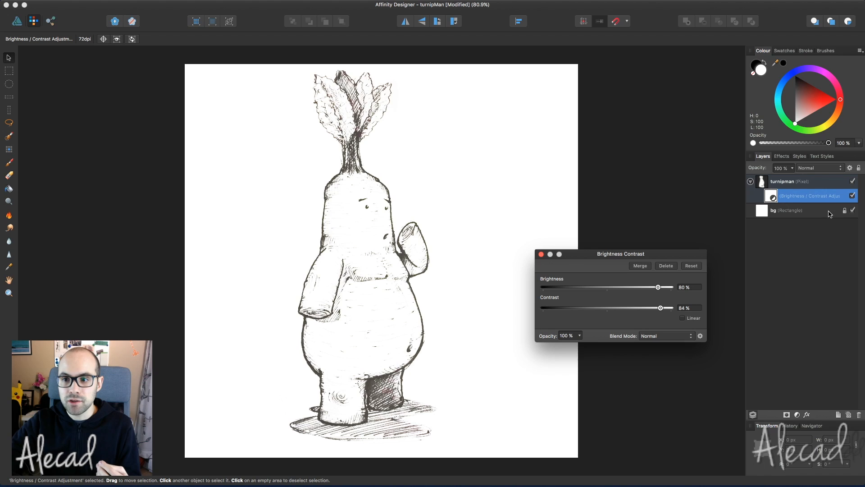
- Turn the brightness adjustment off and inspect the original sketch at 100% zoom
{"action": "left_click", "coordinate": [852, 196]}
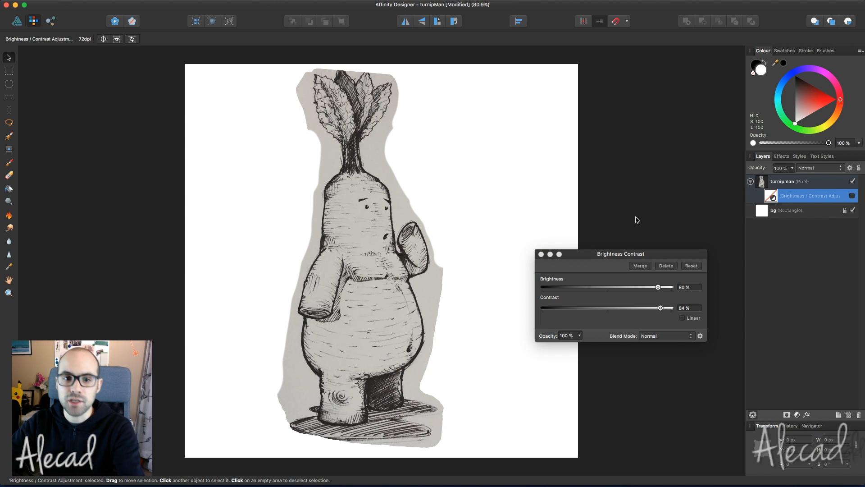
{"action": "scroll", "coordinate": [359, 305], "scroll_direction": "up", "scroll_amount": 6}
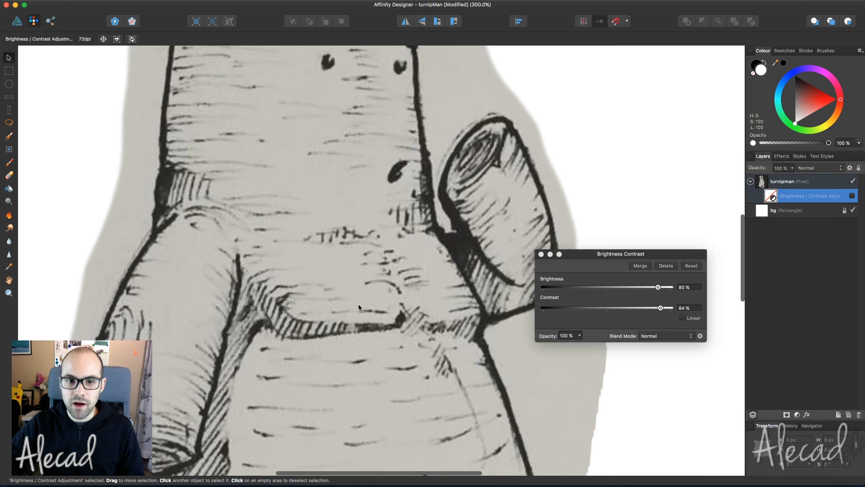
{"action": "scroll", "coordinate": [423, 266], "scroll_direction": "down", "scroll_amount": 2}
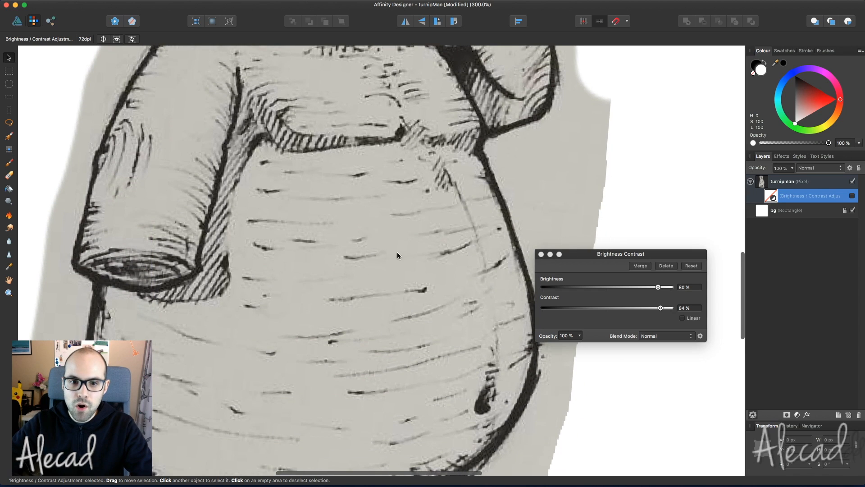
{"action": "scroll", "coordinate": [402, 300], "scroll_direction": "down", "scroll_amount": 5}
{"action": "scroll", "coordinate": [403, 302], "scroll_direction": "down", "scroll_amount": 5}
{"action": "scroll", "coordinate": [403, 303], "scroll_direction": "left", "scroll_amount": 3}
{"action": "scroll", "coordinate": [403, 303], "scroll_direction": "up", "scroll_amount": 1}
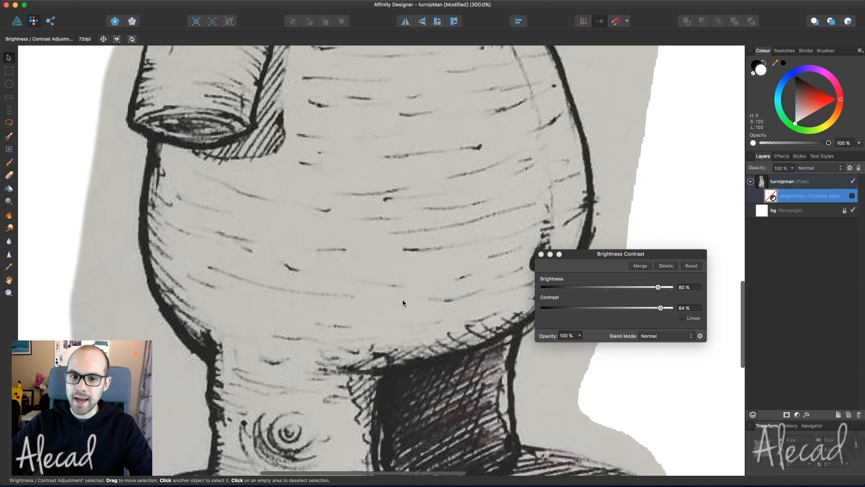
{"action": "scroll", "coordinate": [403, 302], "scroll_direction": "up", "scroll_amount": 15}
{"action": "scroll", "coordinate": [403, 303], "scroll_direction": "up", "scroll_amount": 1}
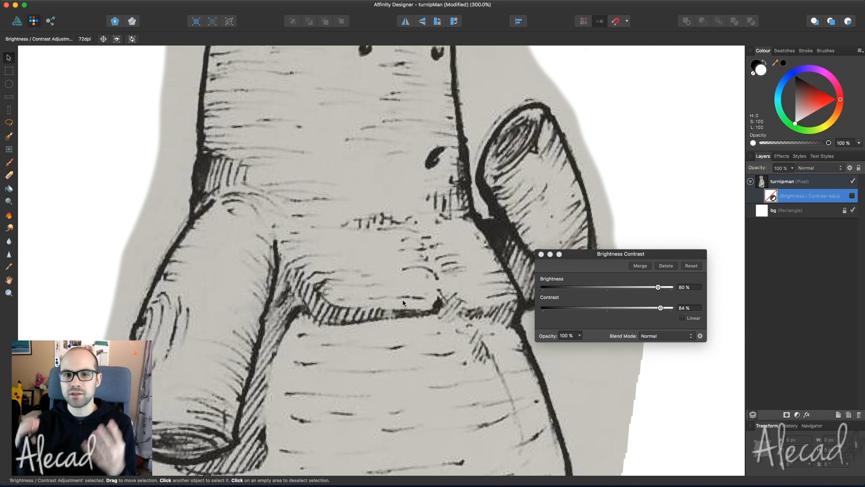
{"action": "scroll", "coordinate": [403, 302], "scroll_direction": "up", "scroll_amount": 9}
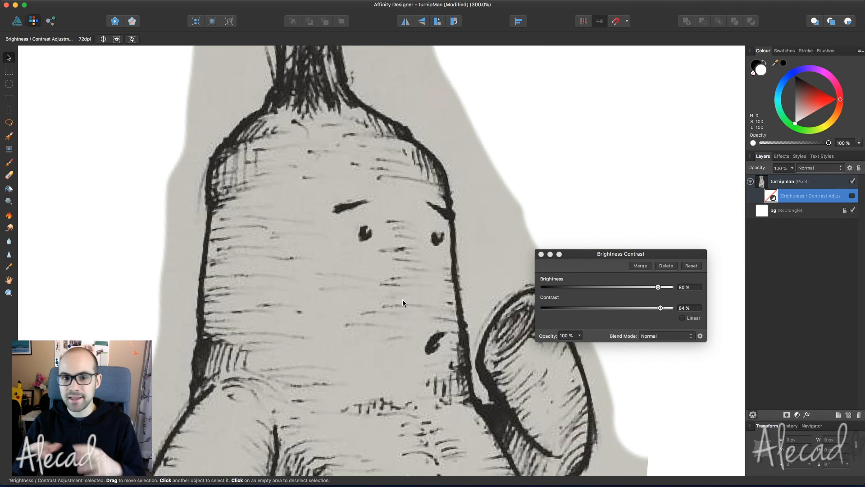
{"action": "scroll", "coordinate": [403, 303], "scroll_direction": "up", "scroll_amount": 4}
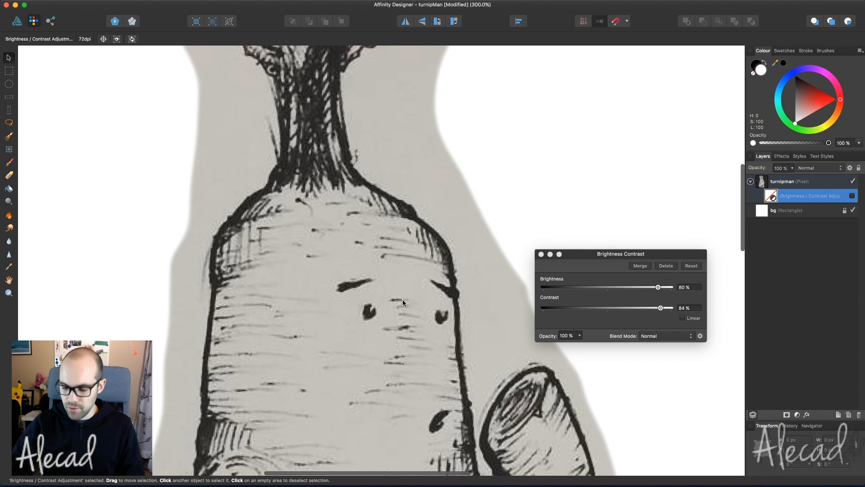
{"action": "key", "text": "super+1"}
{"action": "scroll", "coordinate": [402, 302], "scroll_direction": "down", "scroll_amount": 4}
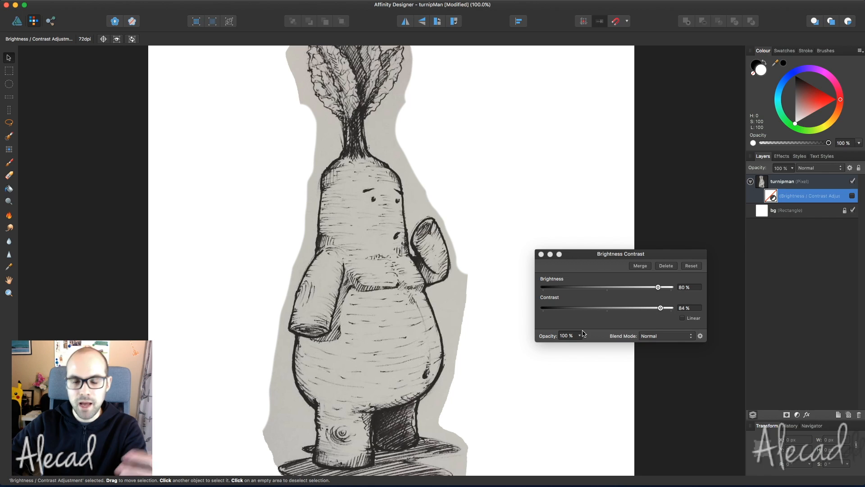
- Re-enable the adjustment, close its settings, compare once more, and save
{"action": "left_click", "coordinate": [852, 196]}
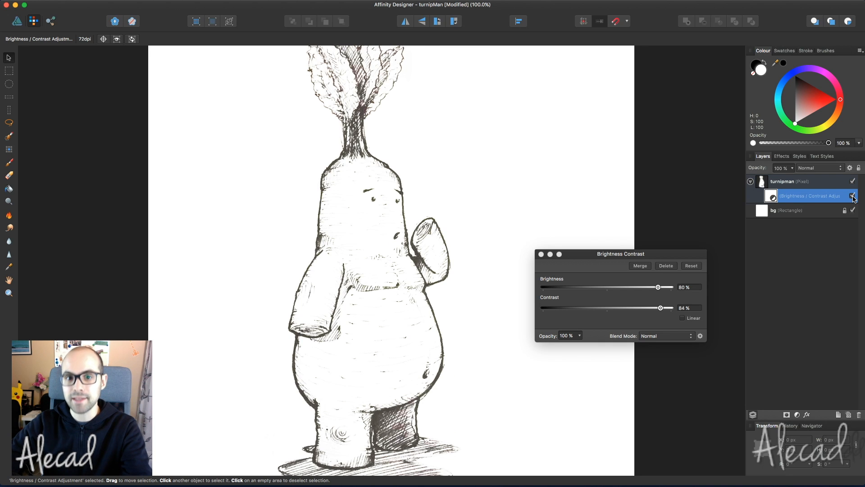
{"action": "left_click", "coordinate": [541, 255]}
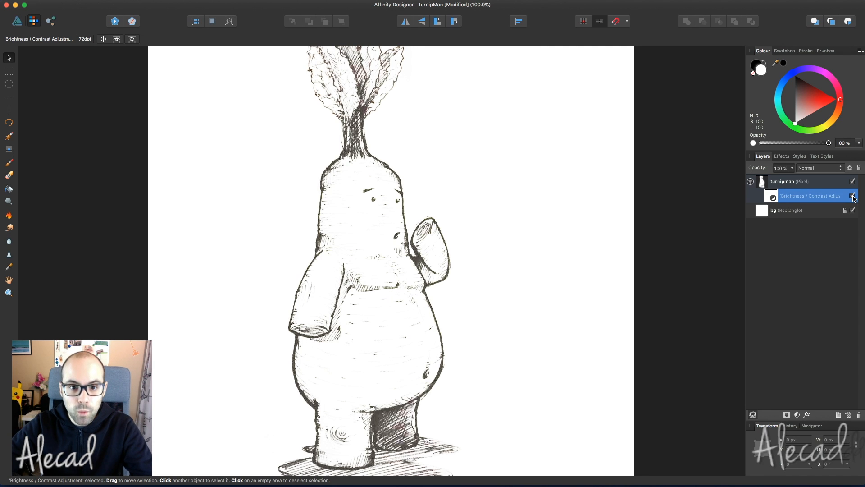
{"action": "left_click", "coordinate": [852, 196]}
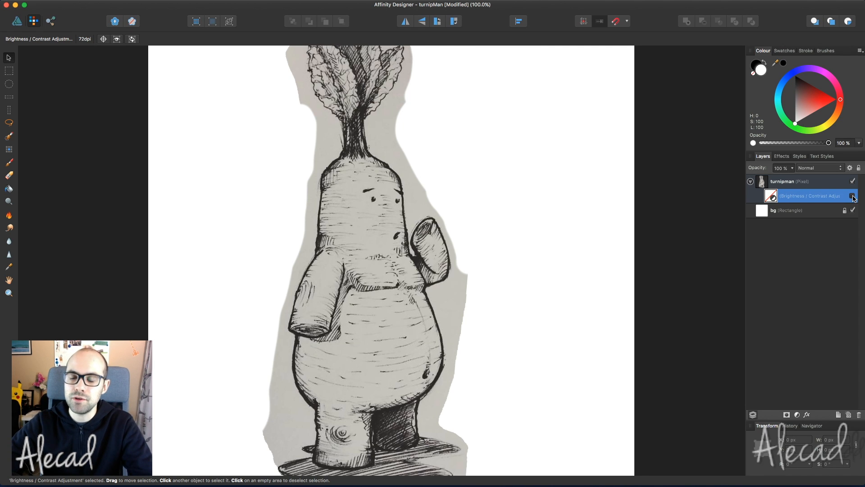
{"action": "left_click", "coordinate": [852, 196]}
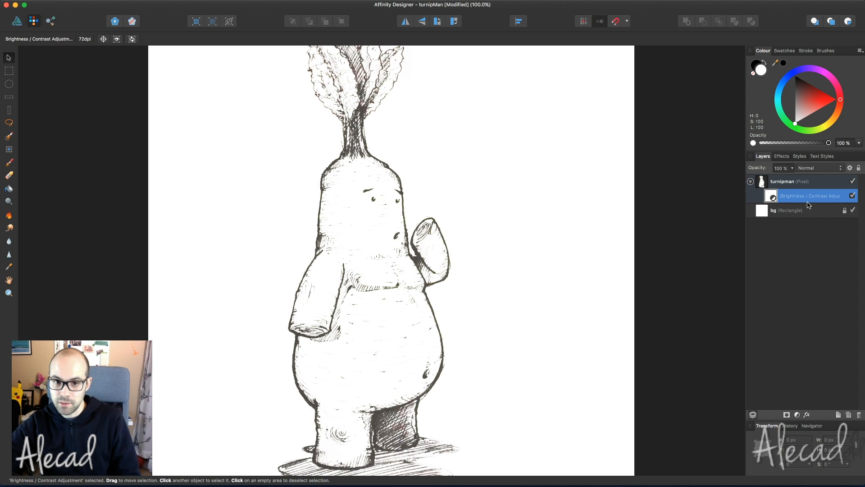
{"action": "key", "text": "super+s"}
{"action": "scroll", "coordinate": [479, 253], "scroll_direction": "down", "scroll_amount": 3}
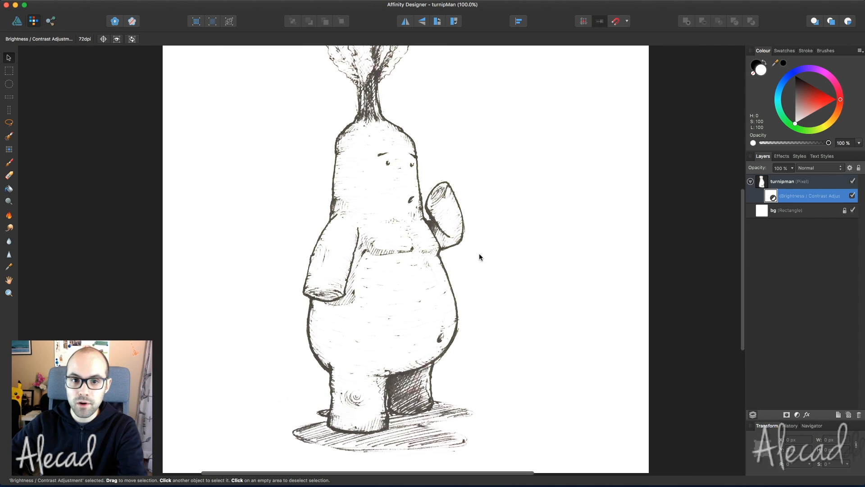
{"action": "scroll", "coordinate": [480, 257], "scroll_direction": "up", "scroll_amount": 2}
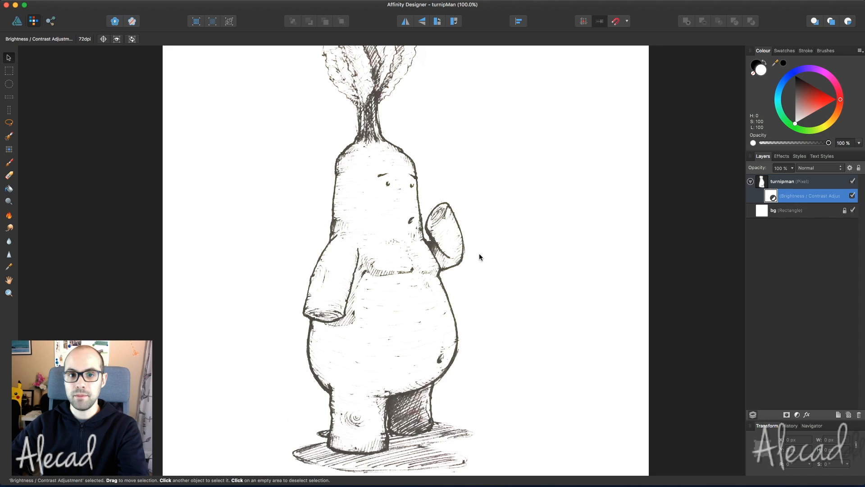
- Fade the turnipman sketch layer to about 50% opacity and save
{"action": "left_click", "coordinate": [776, 182]}
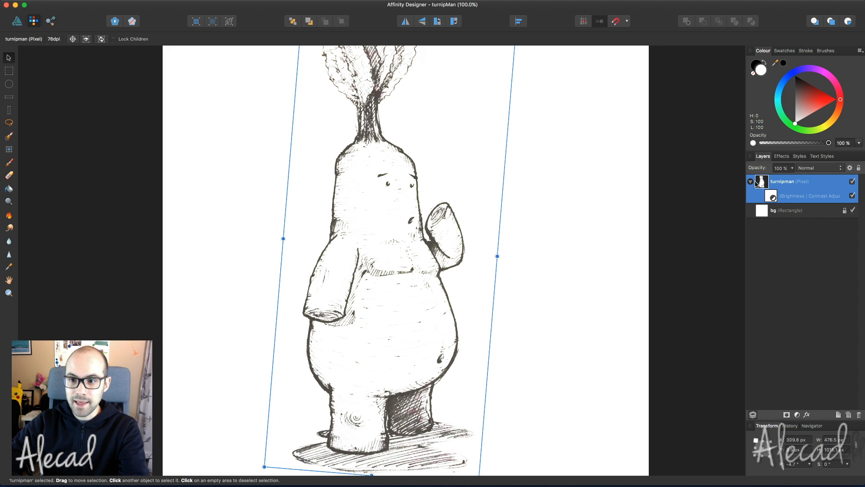
{"action": "left_click", "coordinate": [751, 181]}
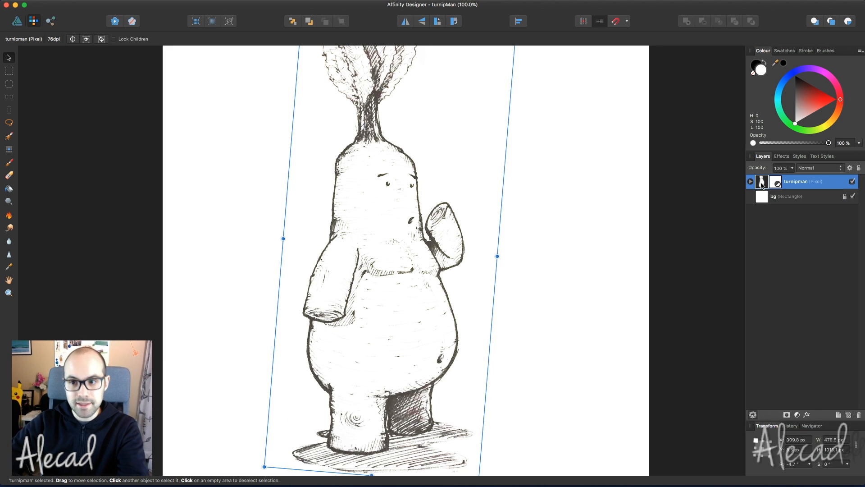
{"action": "left_click", "coordinate": [792, 170]}
{"action": "left_click_drag", "start_coordinate": [793, 180], "coordinate": [758, 180]}
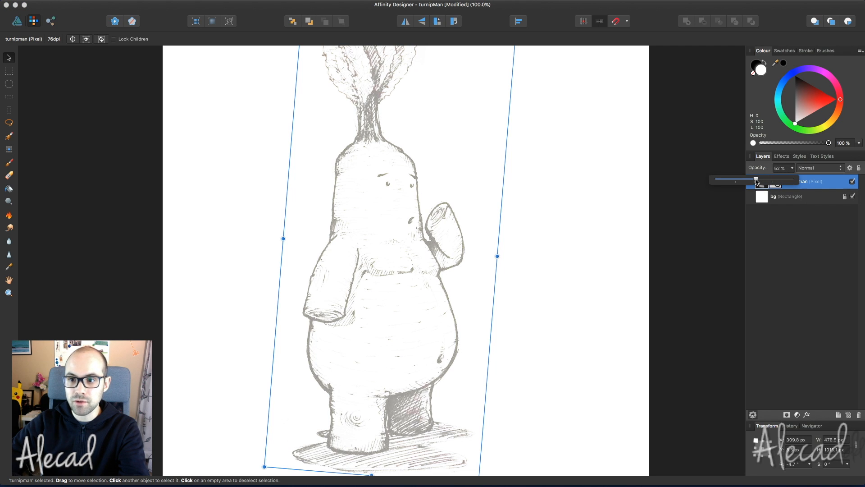
{"action": "left_click", "coordinate": [632, 189]}
{"action": "scroll", "coordinate": [629, 197], "scroll_direction": "up", "scroll_amount": 4}
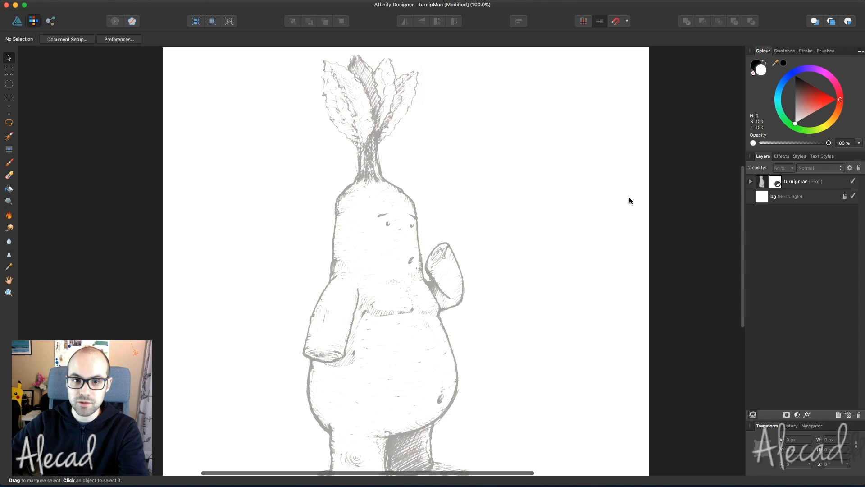
{"action": "key", "text": "super+s"}
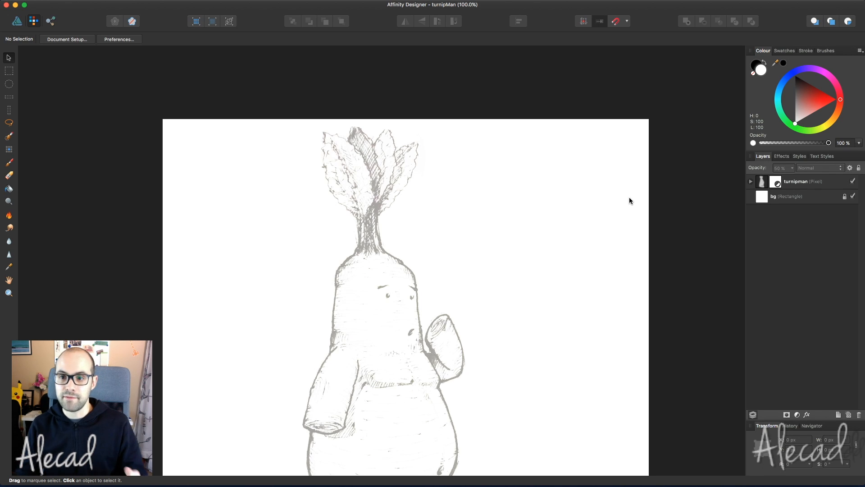
{"action": "scroll", "coordinate": [629, 198], "scroll_direction": "down", "scroll_amount": 5}
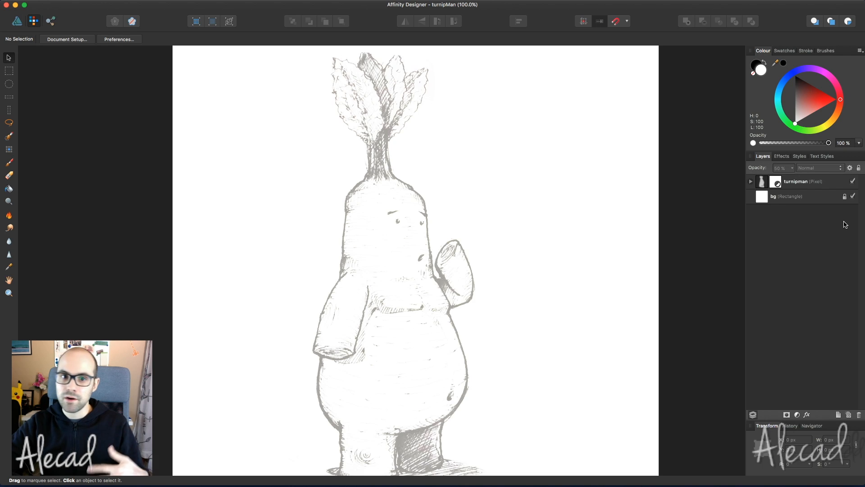
- Lock the turnipman sketch layer, save, and switch to the Designer persona
{"action": "left_click", "coordinate": [828, 184]}
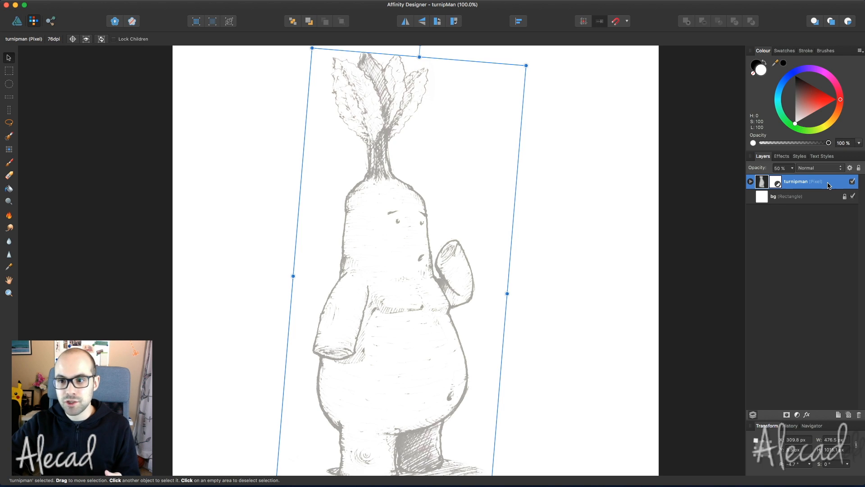
{"action": "left_click", "coordinate": [859, 170]}
{"action": "left_click", "coordinate": [809, 254]}
{"action": "key", "text": "super+s"}
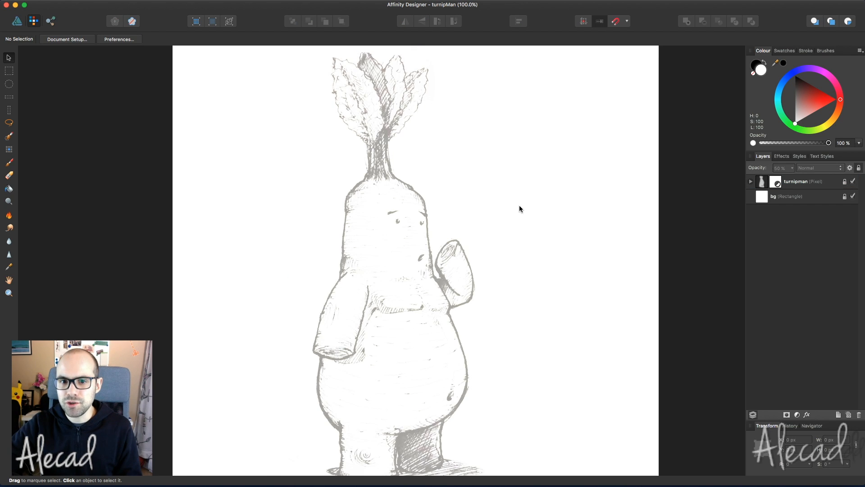
{"action": "scroll", "coordinate": [519, 207], "scroll_direction": "down", "scroll_amount": 3}
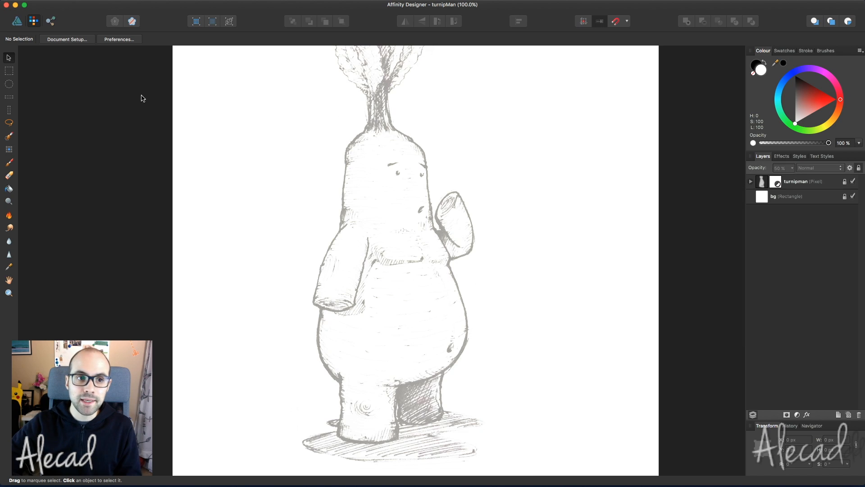
{"action": "left_click", "coordinate": [17, 22]}
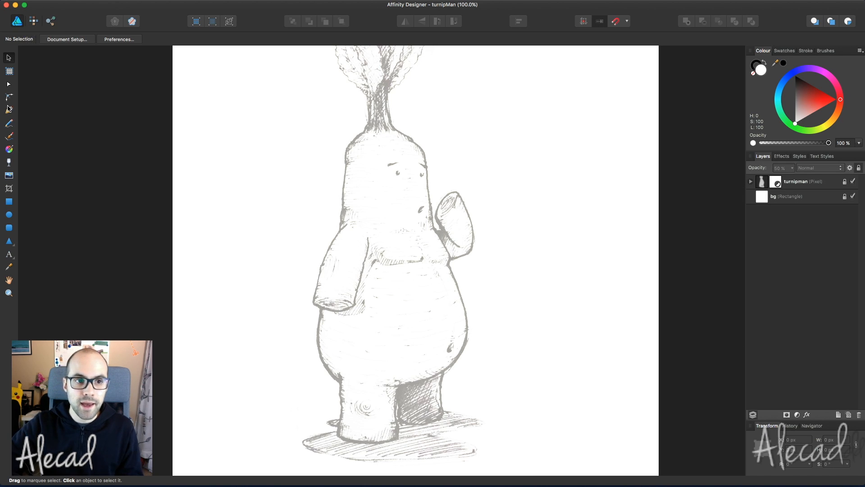
{"action": "left_click", "coordinate": [8, 110]}
{"action": "left_click", "coordinate": [363, 124]}
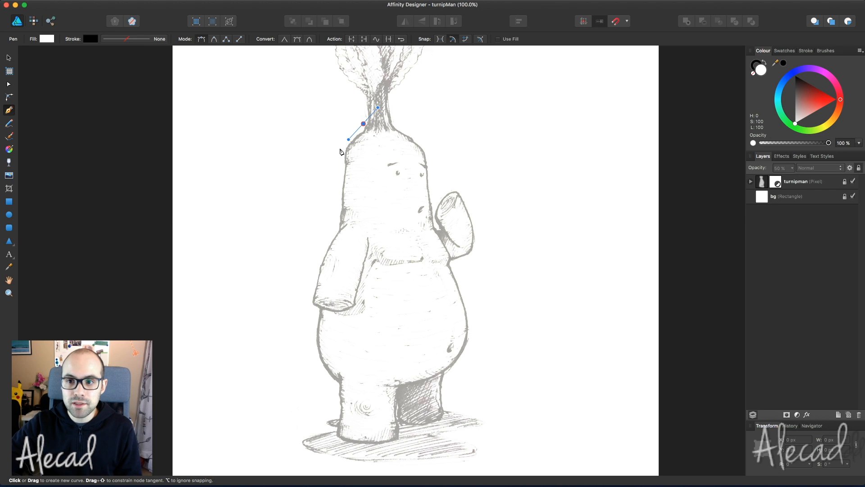
{"action": "left_click_drag", "start_coordinate": [339, 150], "coordinate": [340, 171]}
{"action": "left_click", "coordinate": [345, 193]}
{"action": "left_click_drag", "start_coordinate": [377, 205], "coordinate": [404, 211]}
{"action": "left_click_drag", "start_coordinate": [452, 185], "coordinate": [465, 134]}
{"action": "left_click_drag", "start_coordinate": [448, 116], "coordinate": [408, 126]}
{"action": "left_click", "coordinate": [403, 140]}
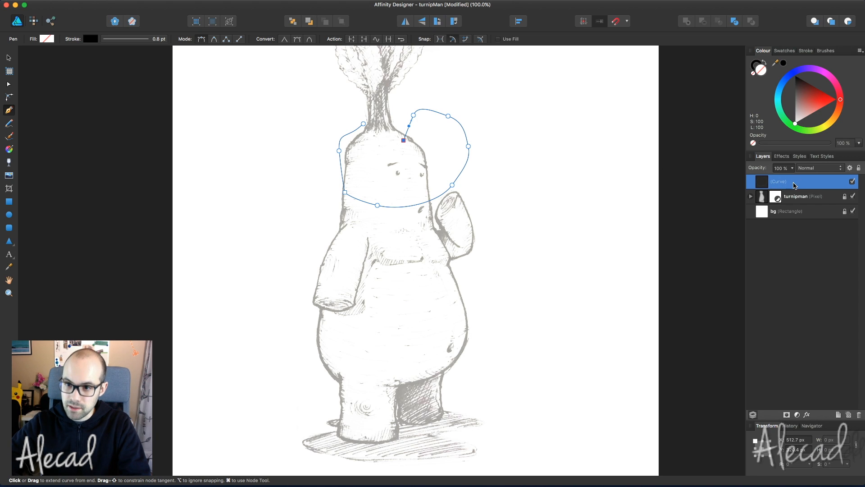
{"action": "left_click", "coordinate": [9, 58]}
{"action": "left_click", "coordinate": [89, 112]}
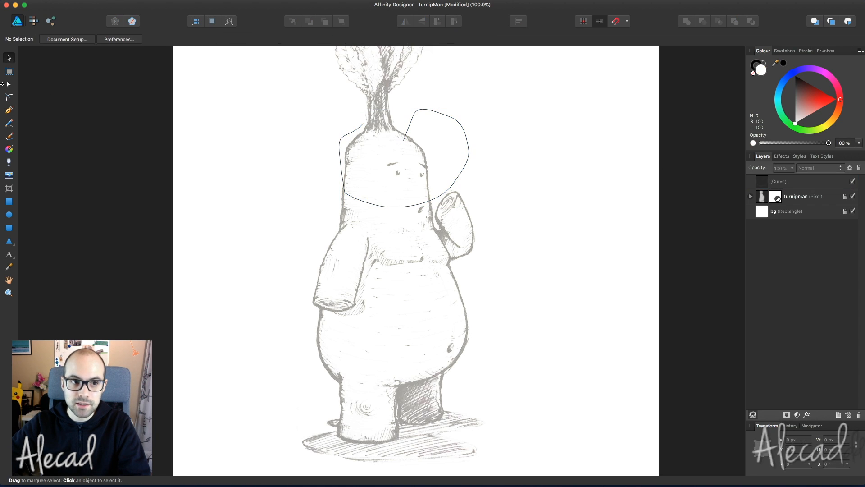
{"action": "left_click", "coordinate": [9, 112]}
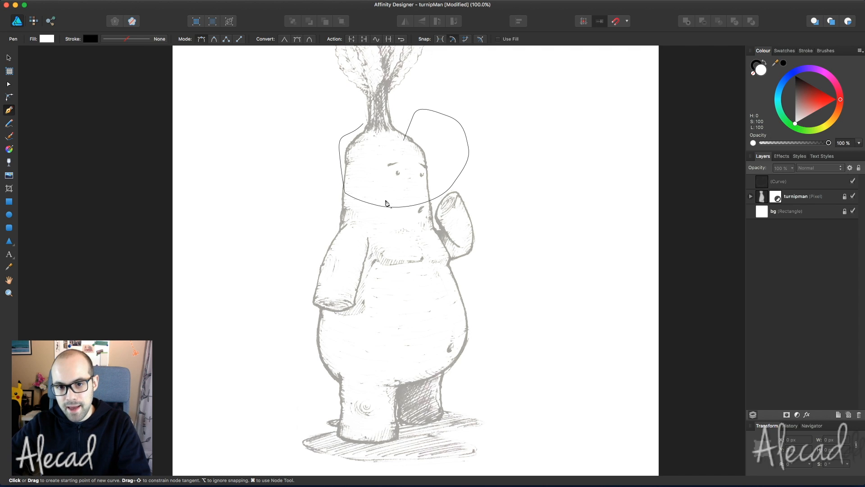
{"action": "left_click_drag", "start_coordinate": [593, 181], "coordinate": [585, 201]}
{"action": "left_click_drag", "start_coordinate": [567, 244], "coordinate": [529, 250]}
{"action": "left_click_drag", "start_coordinate": [514, 206], "coordinate": [515, 191]}
{"action": "left_click_drag", "start_coordinate": [545, 158], "coordinate": [549, 152]}
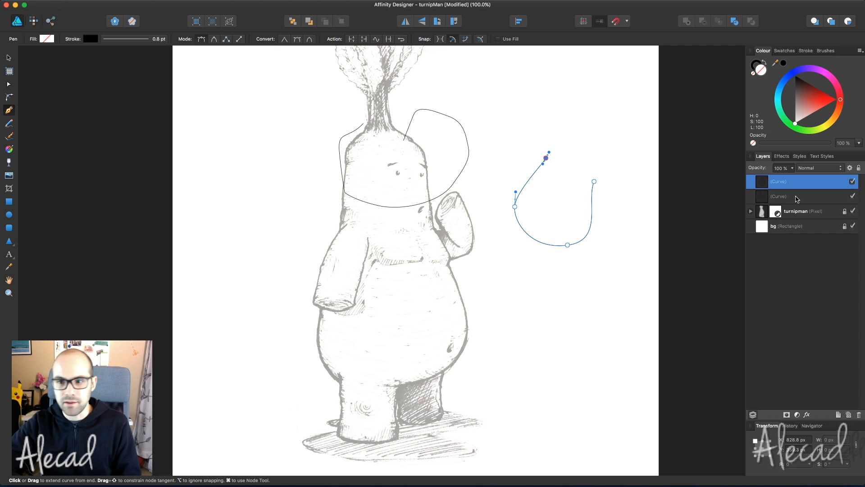
{"action": "left_click", "coordinate": [797, 198]}
{"action": "left_click", "coordinate": [796, 181], "text": "shift"}
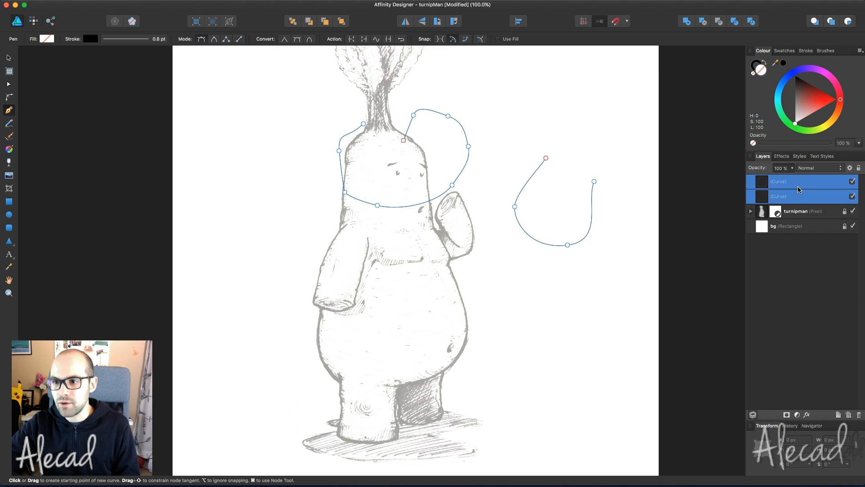
{"action": "left_click", "coordinate": [858, 414]}
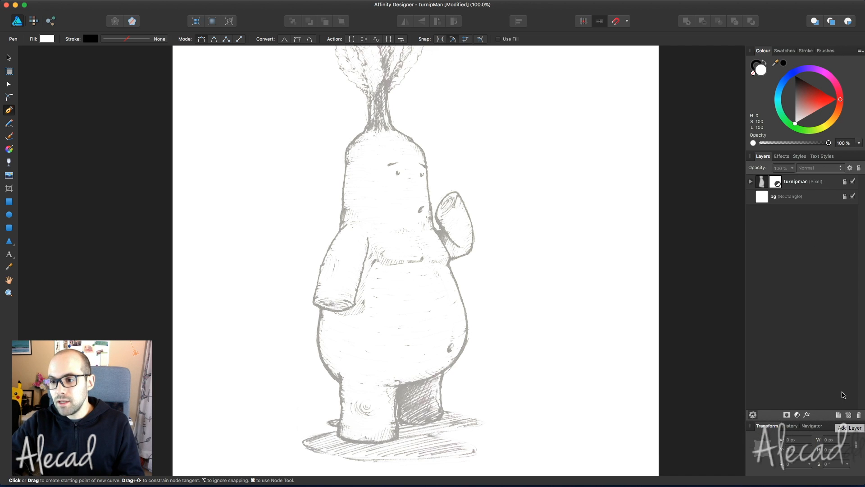
- Add a new layer named Tracing
{"action": "left_click", "coordinate": [838, 415]}
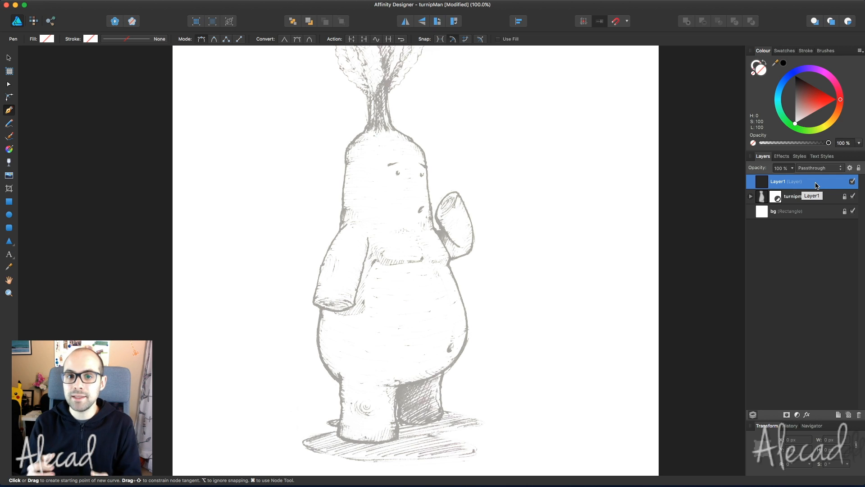
{"action": "double_click", "coordinate": [773, 182]}
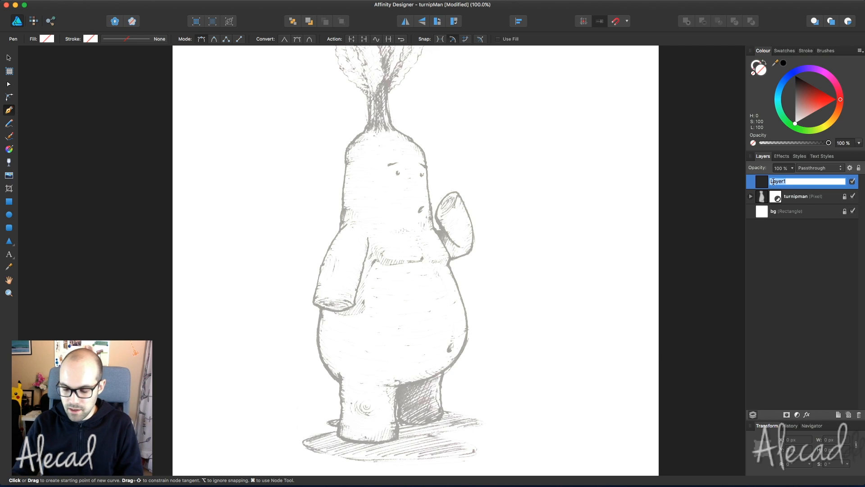
{"action": "type", "text": "Trac"}
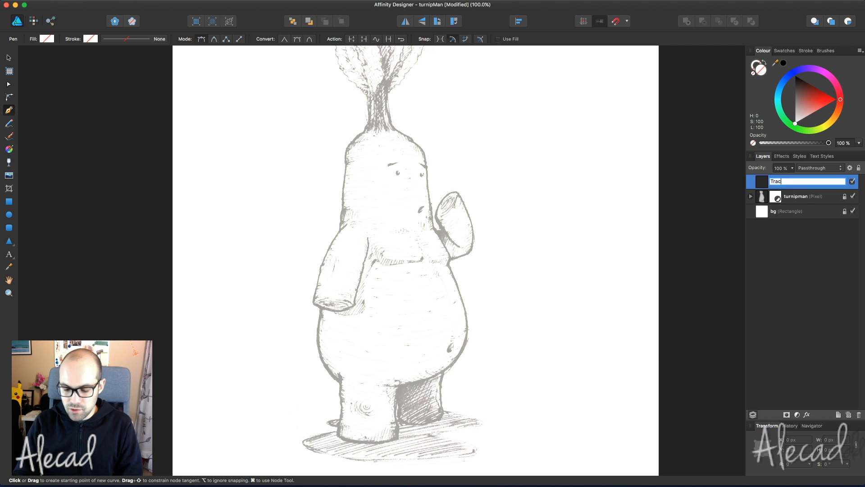
{"action": "type", "text": "ing"}
{"action": "key", "text": "Return"}
- Give the Tracing layer a vivid magenta layer colour in its properties
{"action": "right_click", "coordinate": [784, 181]}
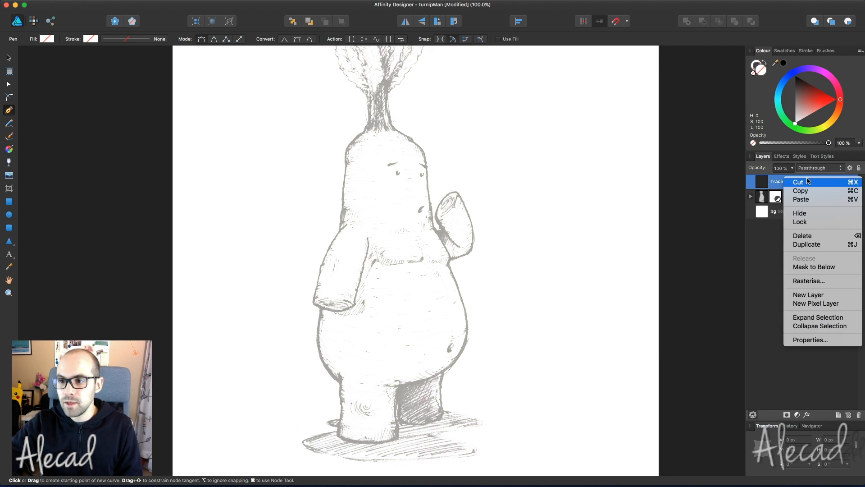
{"action": "left_click", "coordinate": [810, 340]}
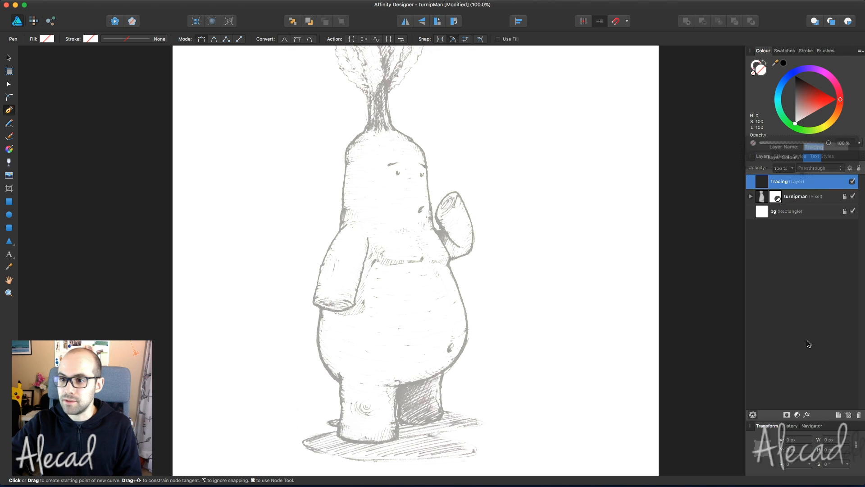
{"action": "left_click", "coordinate": [811, 160]}
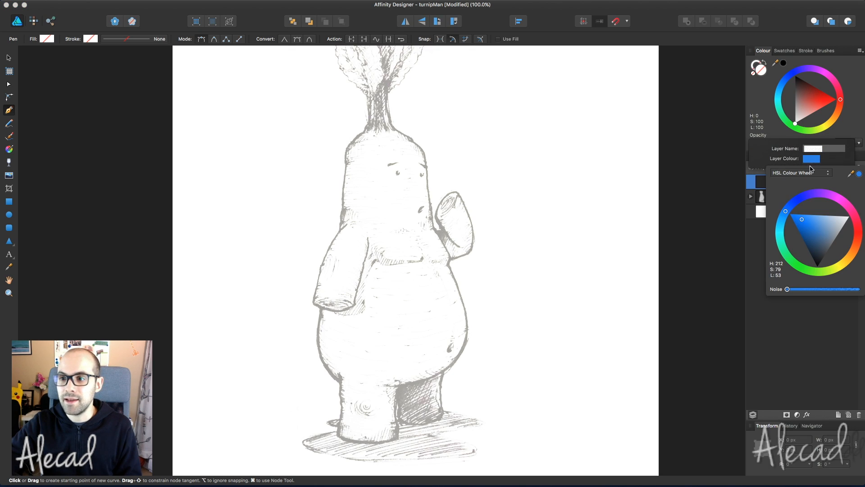
{"action": "left_click", "coordinate": [847, 198]}
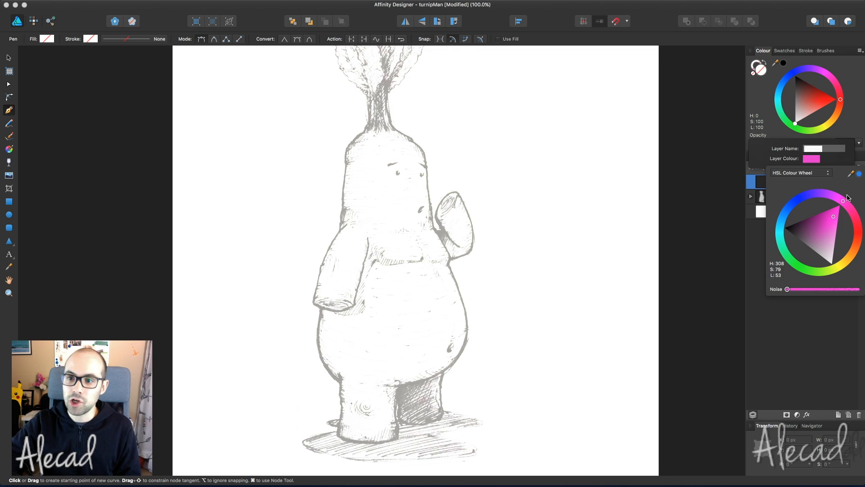
{"action": "left_click_drag", "start_coordinate": [838, 218], "coordinate": [837, 213]}
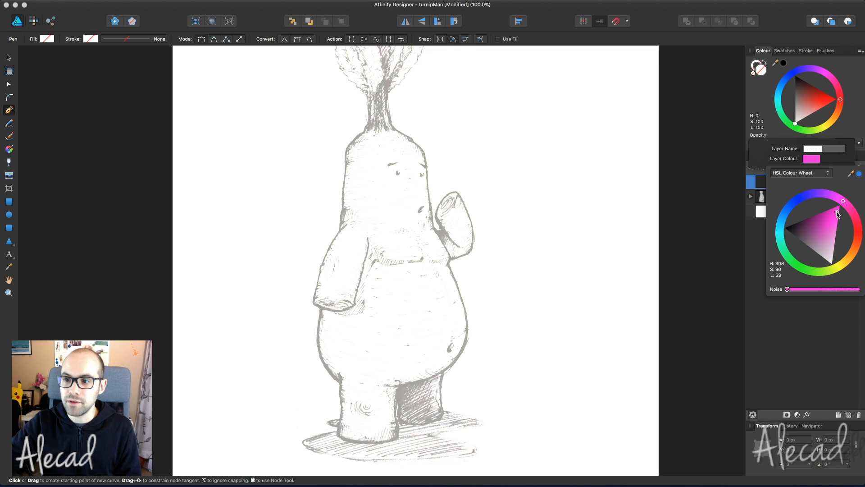
{"action": "left_click", "coordinate": [805, 368]}
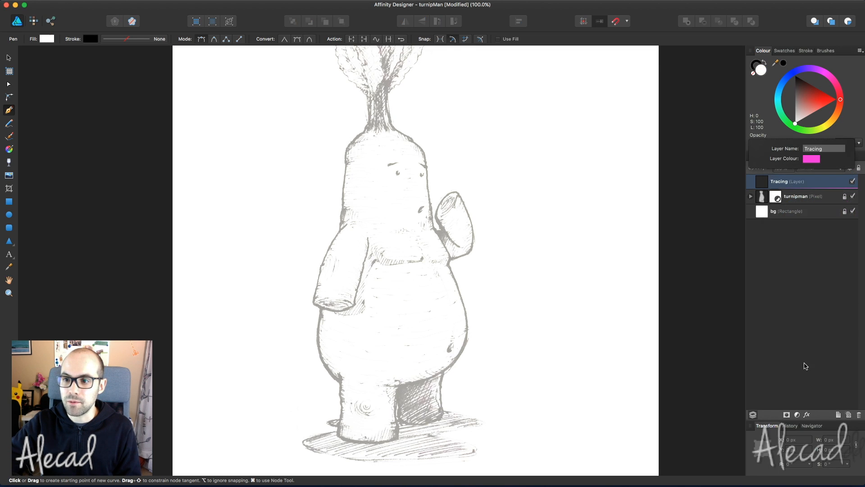
{"action": "left_click", "coordinate": [589, 222]}
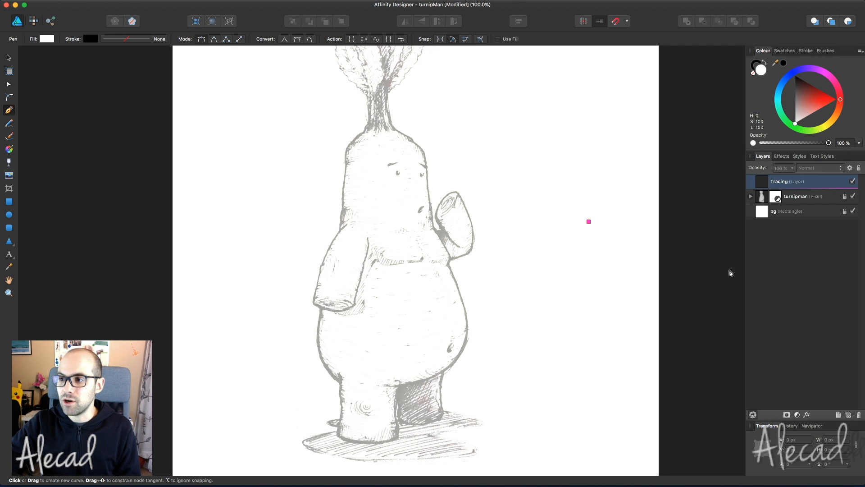
{"action": "left_click", "coordinate": [801, 214]}
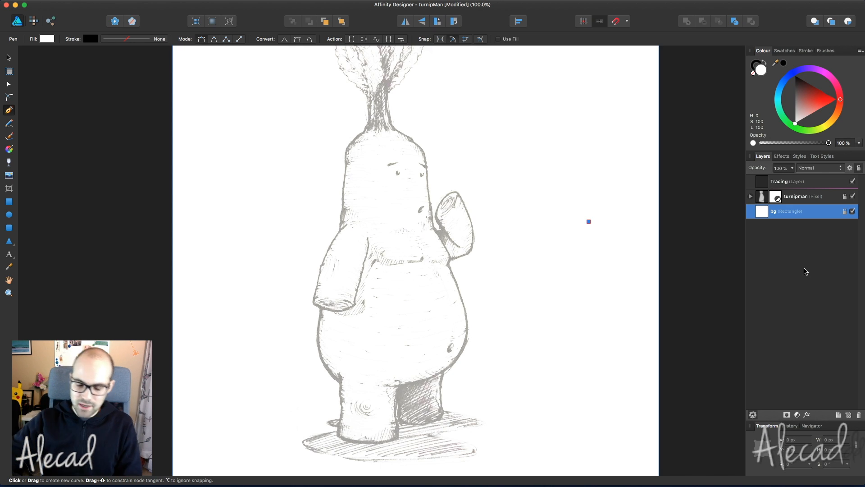
- Save, then draw a practice pen curve to the right of the turnip on Tracing
{"action": "key", "text": "super+s"}
{"action": "left_click", "coordinate": [805, 182]}
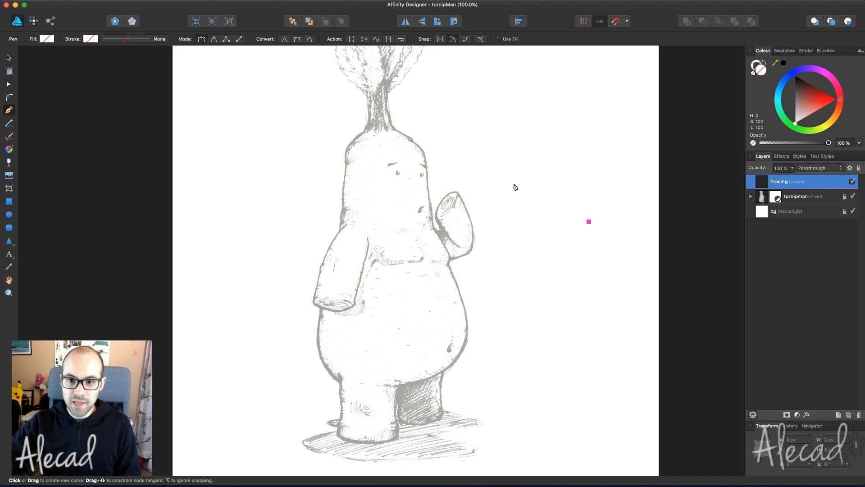
{"action": "left_click", "coordinate": [544, 164]}
{"action": "left_click_drag", "start_coordinate": [514, 193], "coordinate": [514, 201]}
{"action": "left_click_drag", "start_coordinate": [523, 243], "coordinate": [539, 248]}
{"action": "left_click_drag", "start_coordinate": [572, 253], "coordinate": [589, 239]}
{"action": "left_click", "coordinate": [618, 182]}
{"action": "left_click", "coordinate": [603, 126]}
{"action": "left_click", "coordinate": [565, 119]}
{"action": "key", "text": "Escape"}
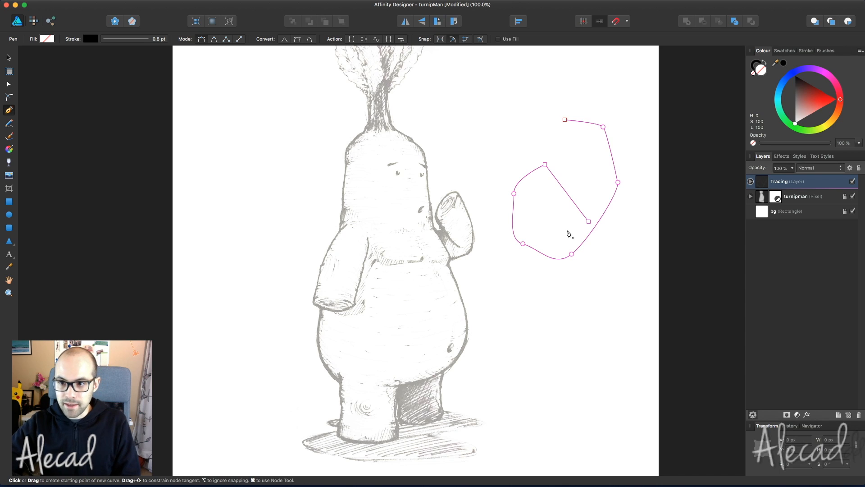
- Draw a second practice curve lower down beside the sketch
{"action": "left_click", "coordinate": [596, 300]}
{"action": "left_click_drag", "start_coordinate": [521, 305], "coordinate": [517, 307]}
{"action": "left_click_drag", "start_coordinate": [498, 335], "coordinate": [501, 343]}
{"action": "left_click_drag", "start_coordinate": [529, 369], "coordinate": [543, 376]}
{"action": "left_click_drag", "start_coordinate": [596, 383], "coordinate": [609, 374]}
{"action": "left_click", "coordinate": [632, 344]}
{"action": "key", "text": "Escape"}
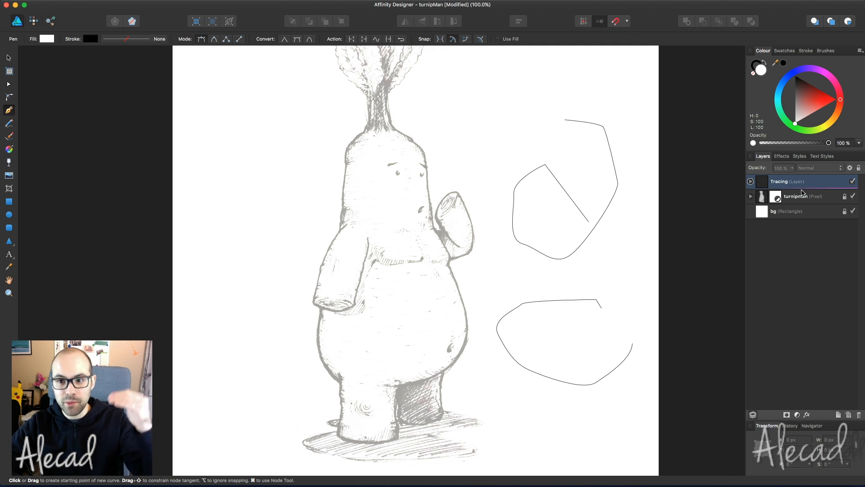
- Select both practice curves inside the Tracing layer and delete them
{"action": "left_click", "coordinate": [751, 181]}
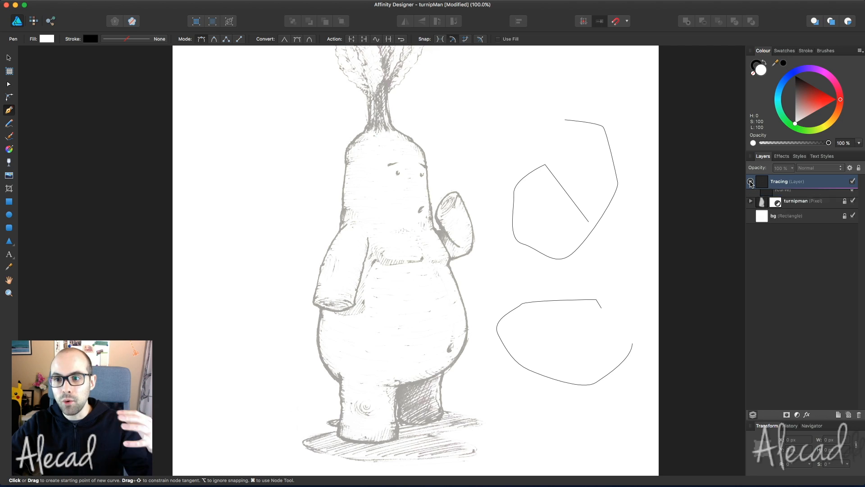
{"action": "left_click", "coordinate": [804, 184]}
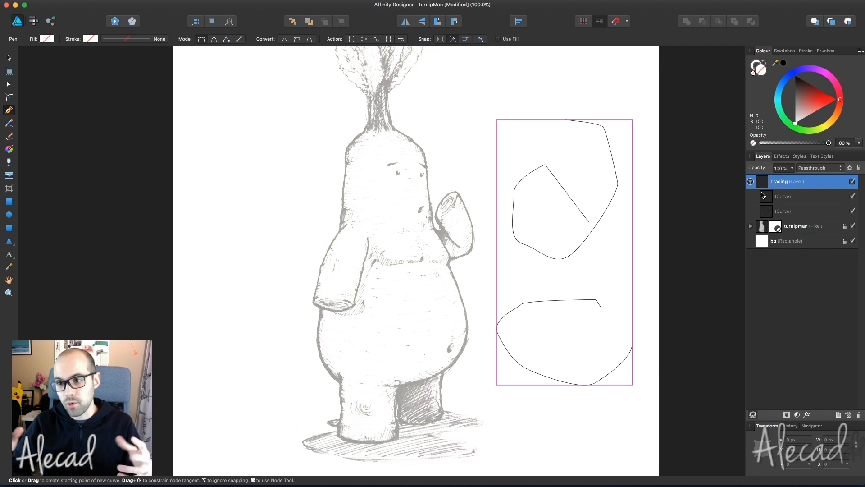
{"action": "left_click", "coordinate": [810, 201]}
{"action": "left_click", "coordinate": [806, 212], "text": "shift"}
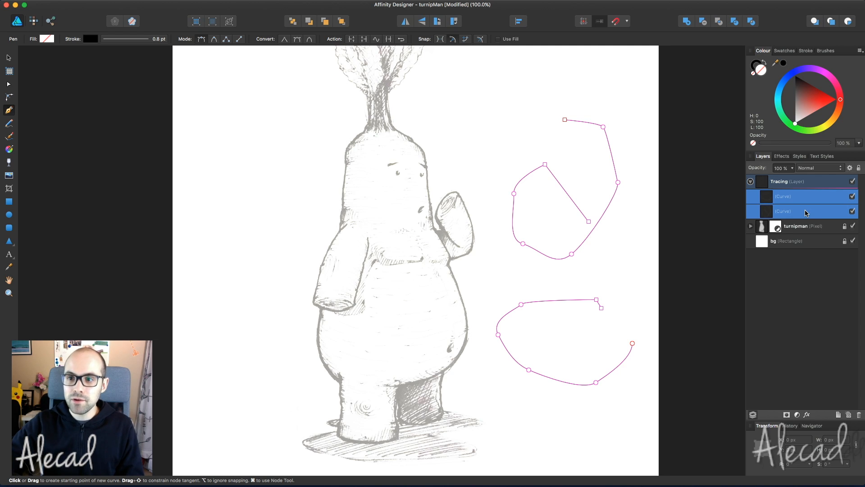
{"action": "left_click", "coordinate": [828, 182]}
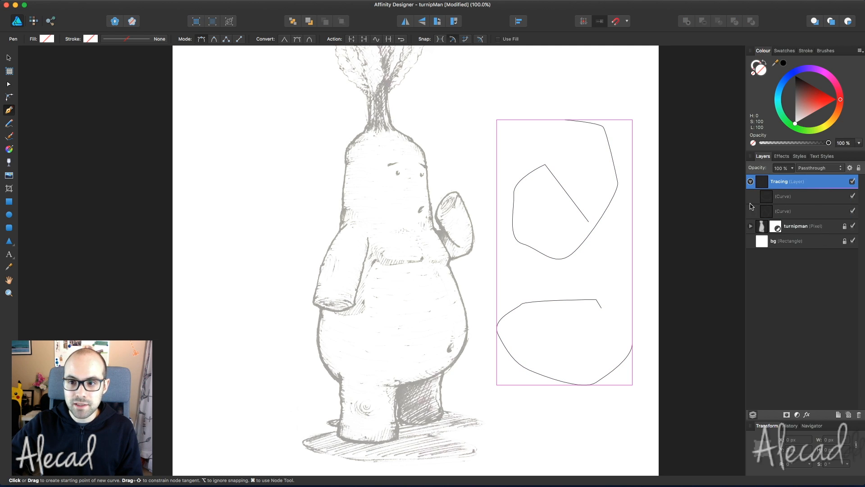
{"action": "left_click", "coordinate": [807, 201]}
{"action": "left_click", "coordinate": [803, 212]}
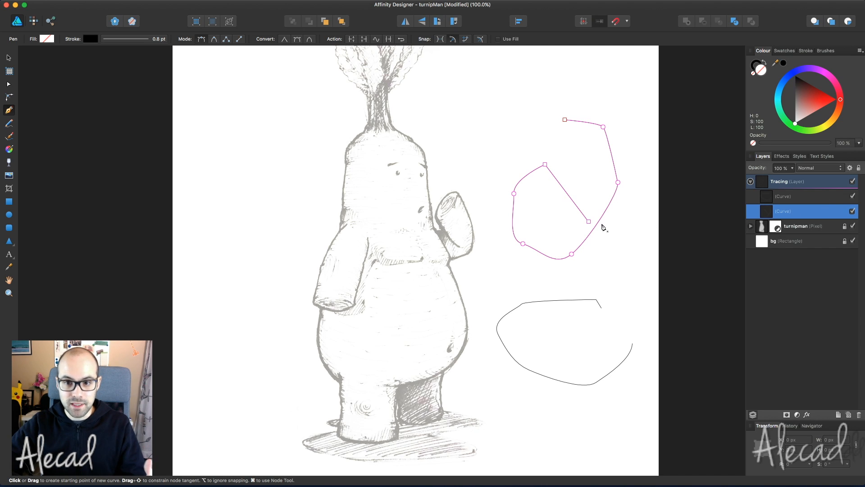
{"action": "left_click", "coordinate": [829, 181]}
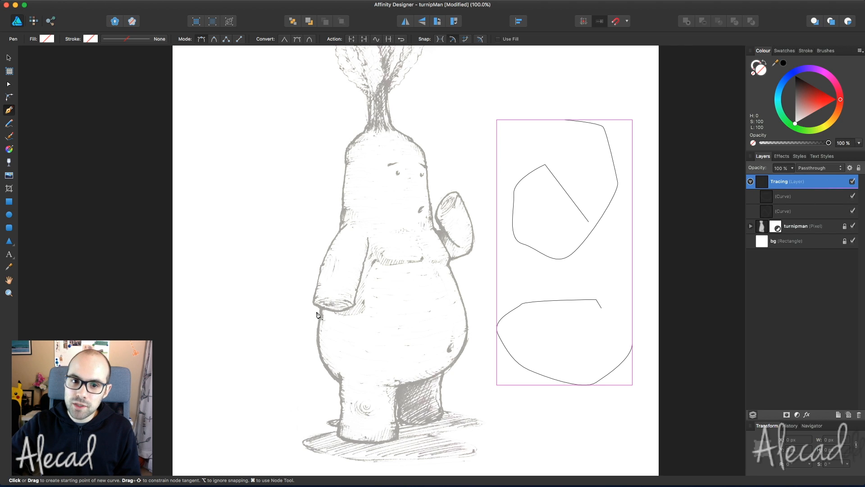
{"action": "left_click", "coordinate": [797, 202]}
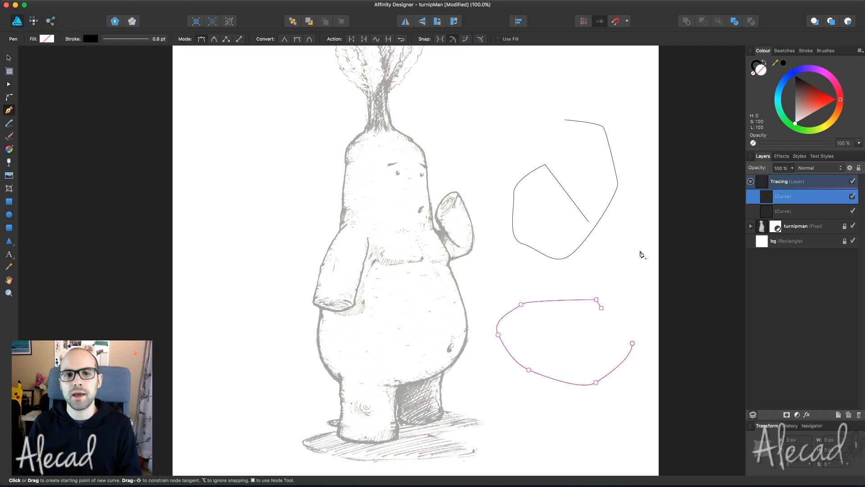
{"action": "left_click", "coordinate": [798, 212], "text": "shift"}
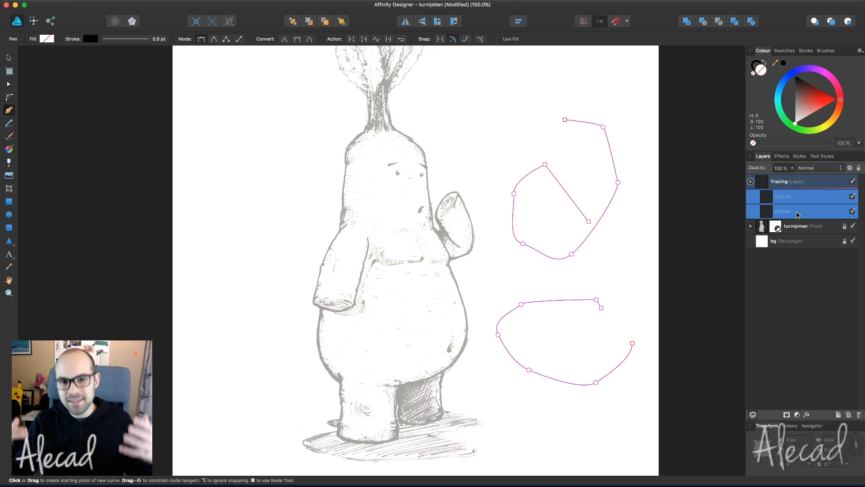
{"action": "key", "text": "Delete"}
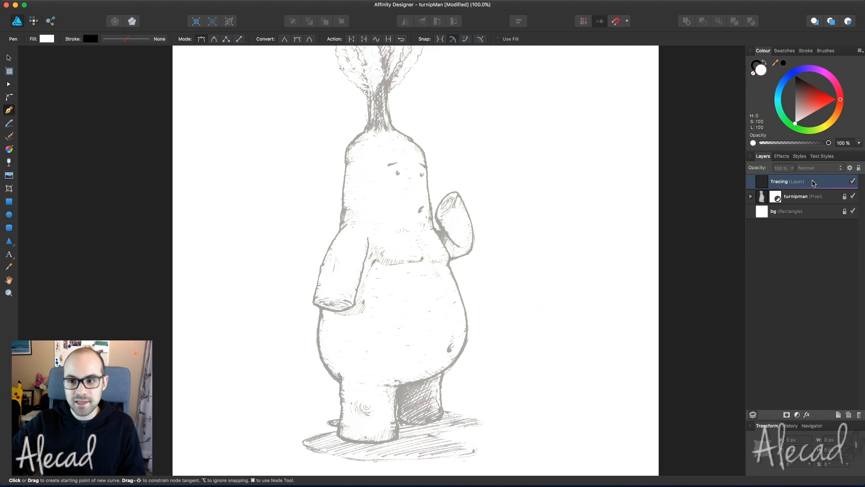
{"action": "left_click", "coordinate": [813, 182]}
{"action": "key", "text": "super+s"}
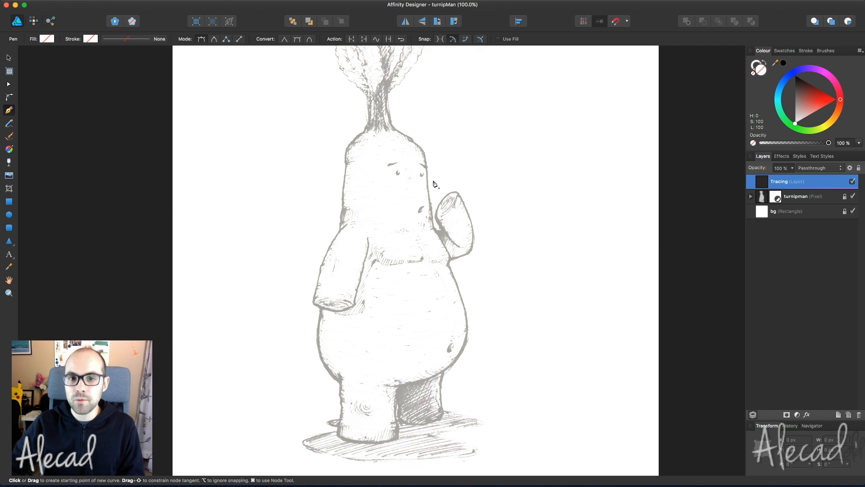
- Zoom to 300% over the left arm and place the first pen node at its shoulder
{"action": "key", "text": "super+plus"}
{"action": "key", "text": "super+plus"}
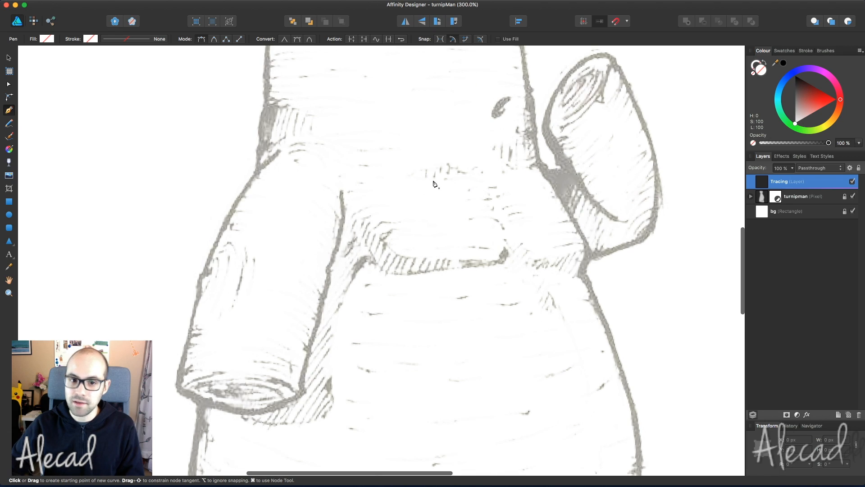
{"action": "scroll", "coordinate": [434, 183], "scroll_direction": "up", "scroll_amount": 10}
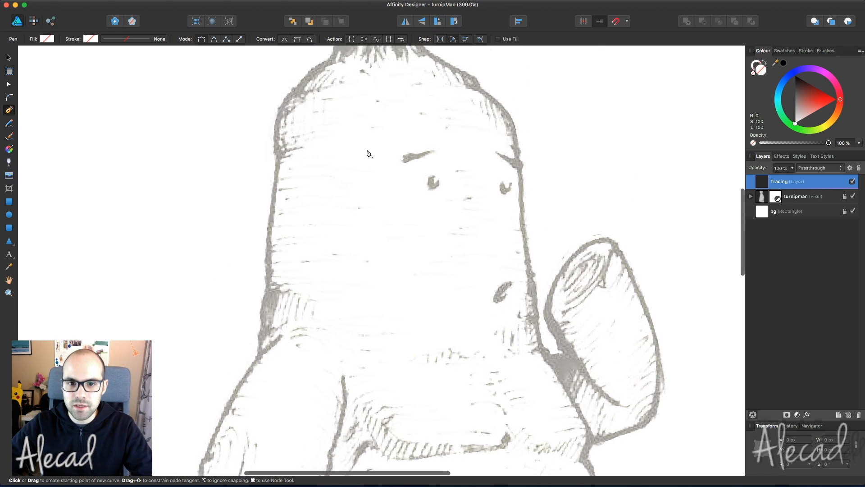
{"action": "scroll", "coordinate": [368, 154], "scroll_direction": "down", "scroll_amount": 15}
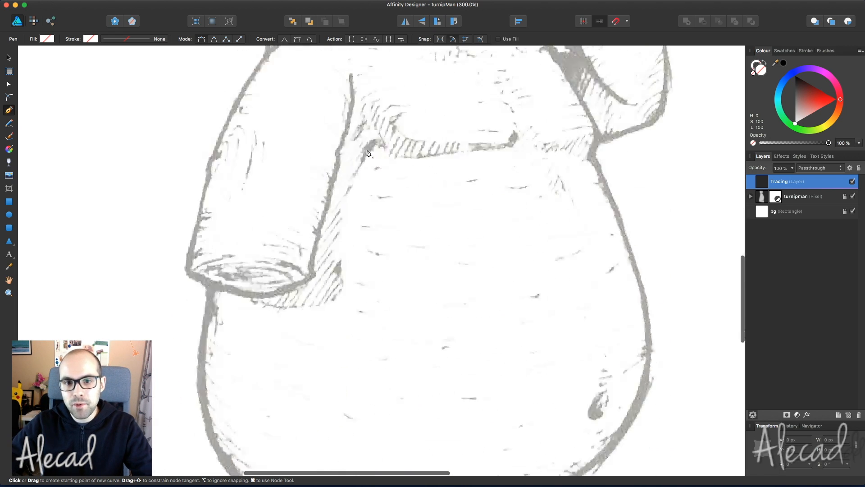
{"action": "scroll", "coordinate": [368, 153], "scroll_direction": "up", "scroll_amount": 10}
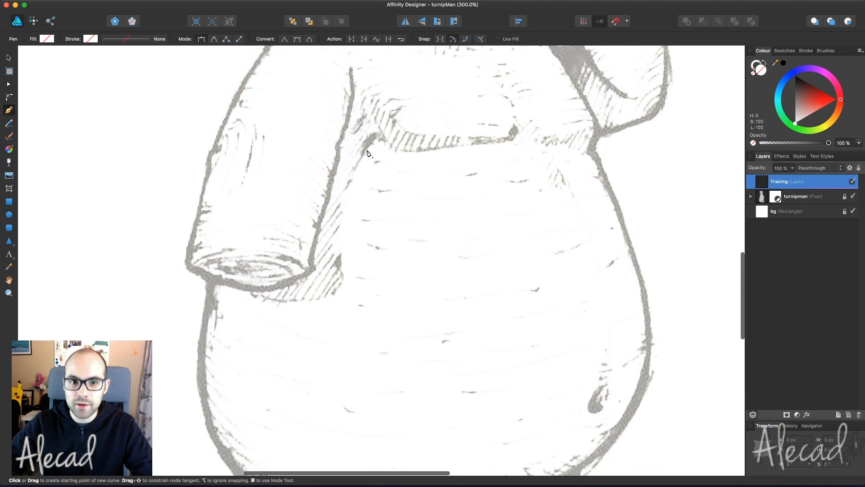
{"action": "scroll", "coordinate": [369, 153], "scroll_direction": "up", "scroll_amount": 1}
{"action": "scroll", "coordinate": [369, 153], "scroll_direction": "up", "scroll_amount": 5}
{"action": "scroll", "coordinate": [279, 180], "scroll_direction": "left", "scroll_amount": 2}
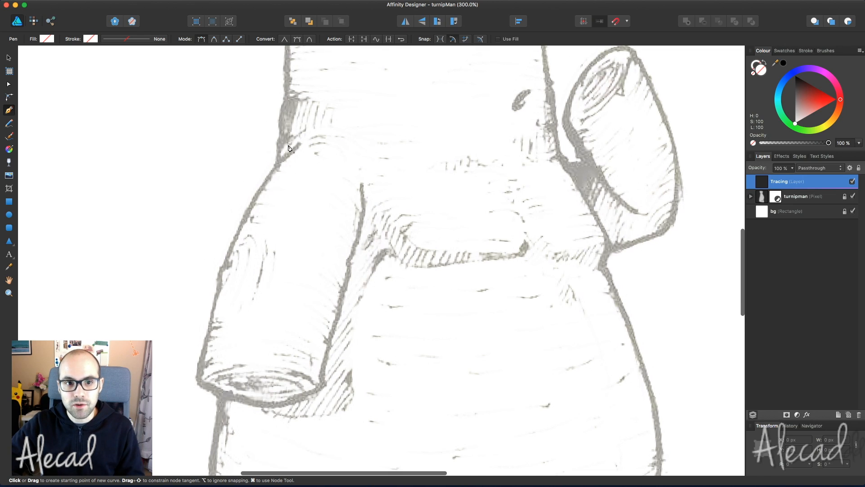
{"action": "scroll", "coordinate": [297, 148], "scroll_direction": "left", "scroll_amount": 4}
{"action": "scroll", "coordinate": [297, 148], "scroll_direction": "down", "scroll_amount": 1}
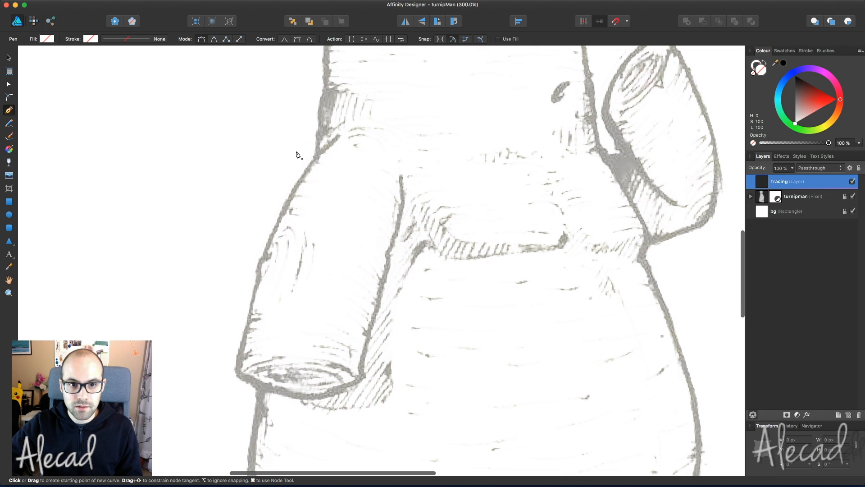
{"action": "left_click", "coordinate": [340, 142]}
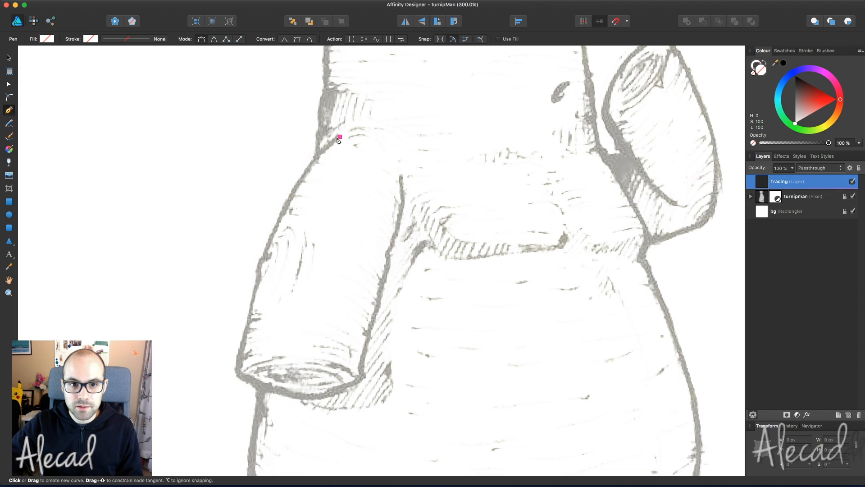
{"action": "scroll", "coordinate": [290, 218], "scroll_direction": "up", "scroll_amount": 2}
{"action": "scroll", "coordinate": [265, 263], "scroll_direction": "down", "scroll_amount": 4}
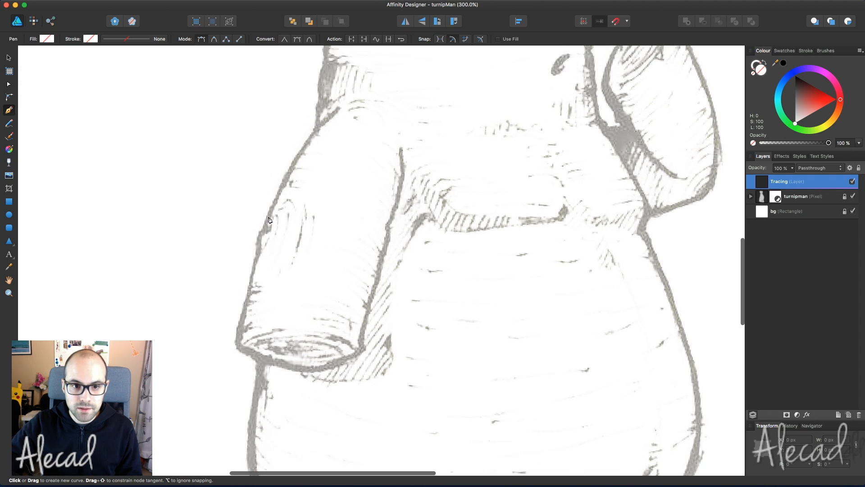
- Trace the left arm's outer edge from the shoulder down the sleeve at 600% zoom, undoing a misplaced node
{"action": "left_click_drag", "start_coordinate": [266, 199], "coordinate": [246, 272]}
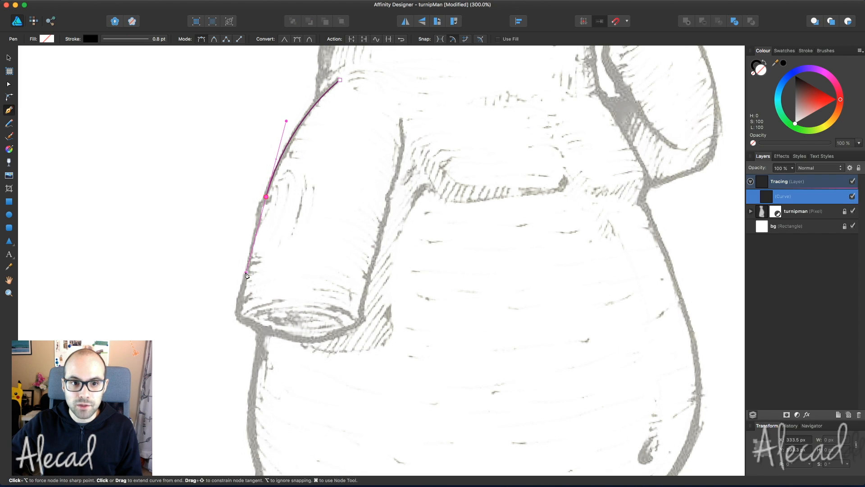
{"action": "left_click", "coordinate": [266, 198]}
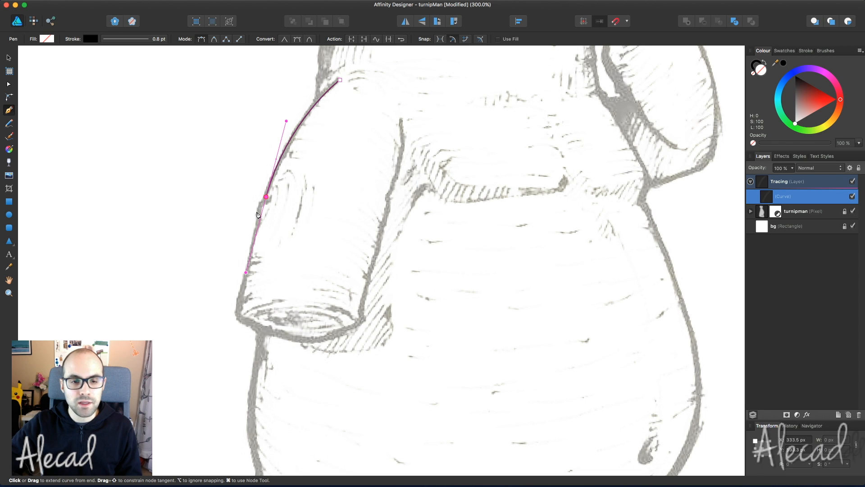
{"action": "left_click_drag", "start_coordinate": [258, 209], "coordinate": [250, 222]}
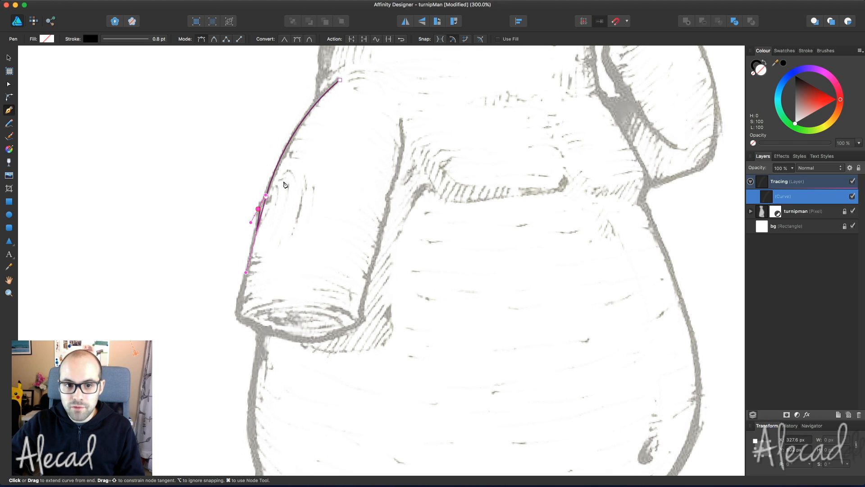
{"action": "key", "text": "super+plus"}
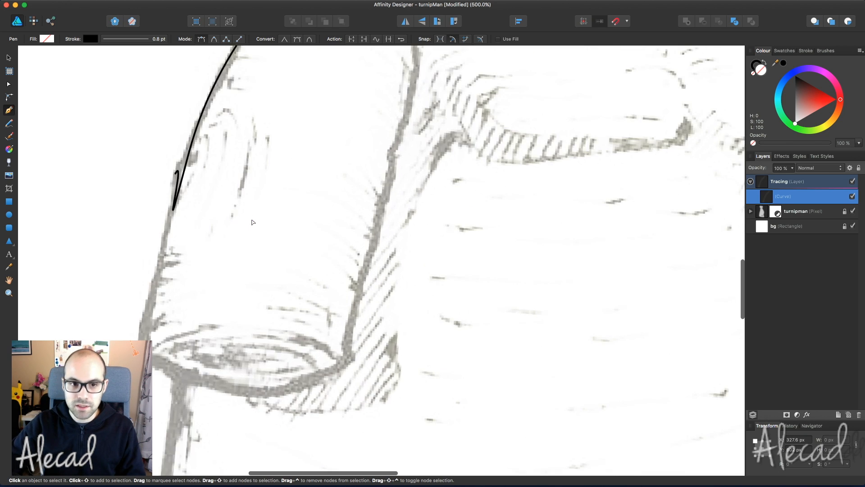
{"action": "scroll", "coordinate": [252, 223], "scroll_direction": "up", "scroll_amount": 5}
{"action": "scroll", "coordinate": [252, 223], "scroll_direction": "left", "scroll_amount": 8}
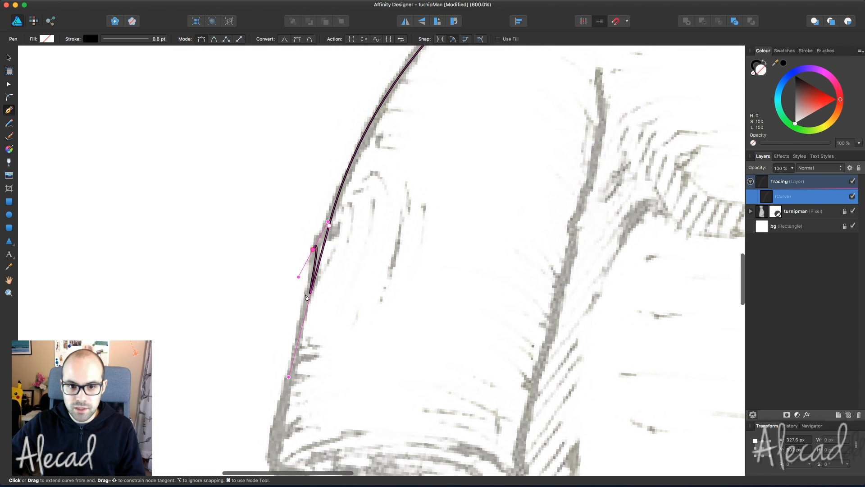
{"action": "key", "text": "super+z"}
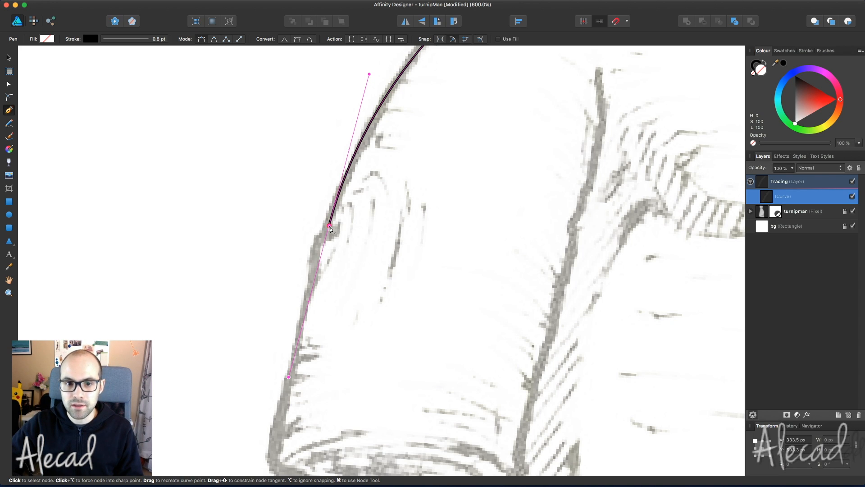
{"action": "scroll", "coordinate": [330, 227], "scroll_direction": "up", "scroll_amount": 2}
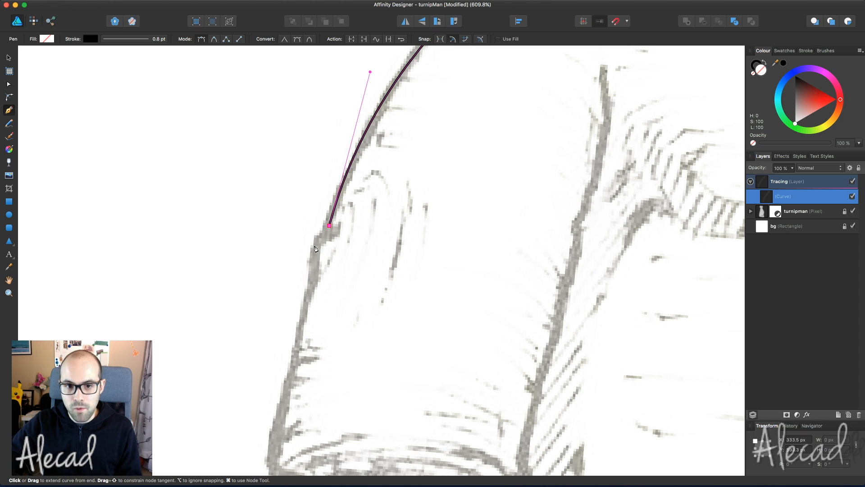
{"action": "left_click_drag", "start_coordinate": [316, 243], "coordinate": [315, 251]}
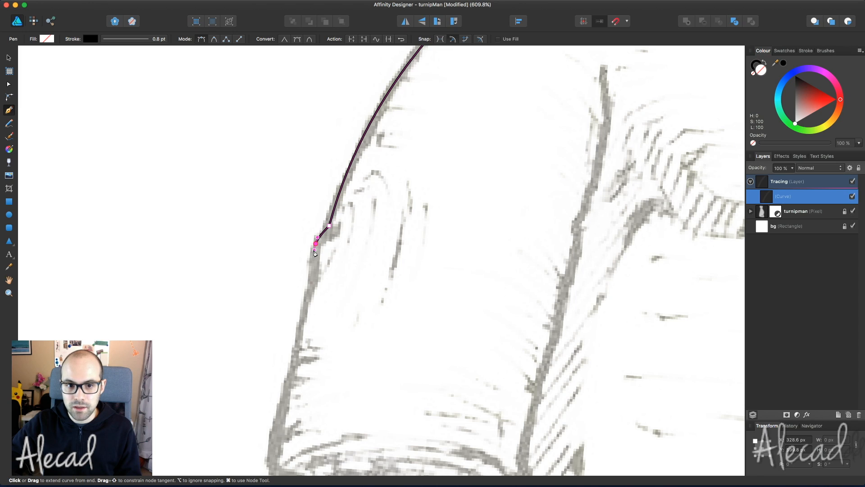
- Extend the arm outline down the sleeve's outer edge toward the cuff
{"action": "left_click", "coordinate": [310, 285]}
{"action": "key", "text": "Escape"}
{"action": "scroll", "coordinate": [306, 288], "scroll_direction": "down", "scroll_amount": 5}
{"action": "left_click_drag", "start_coordinate": [298, 261], "coordinate": [275, 344]}
{"action": "left_click_drag", "start_coordinate": [274, 388], "coordinate": [285, 397]}
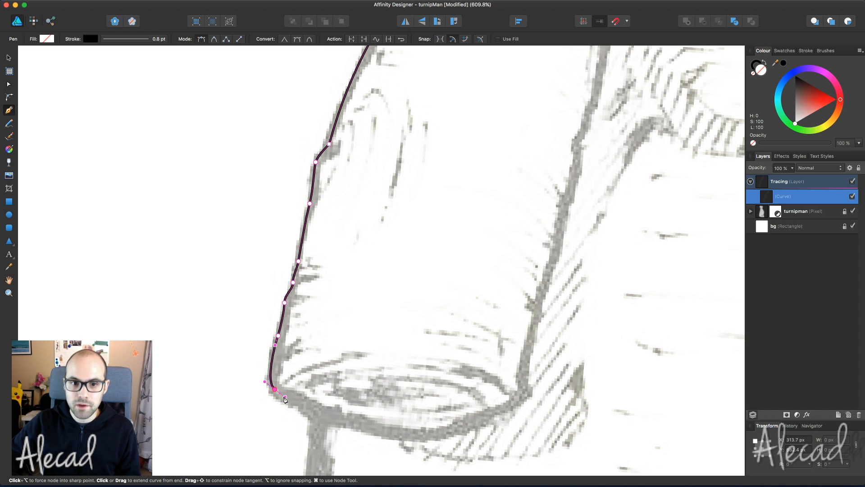
{"action": "scroll", "coordinate": [366, 251], "scroll_direction": "up", "scroll_amount": 5}
{"action": "scroll", "coordinate": [366, 251], "scroll_direction": "right", "scroll_amount": 4}
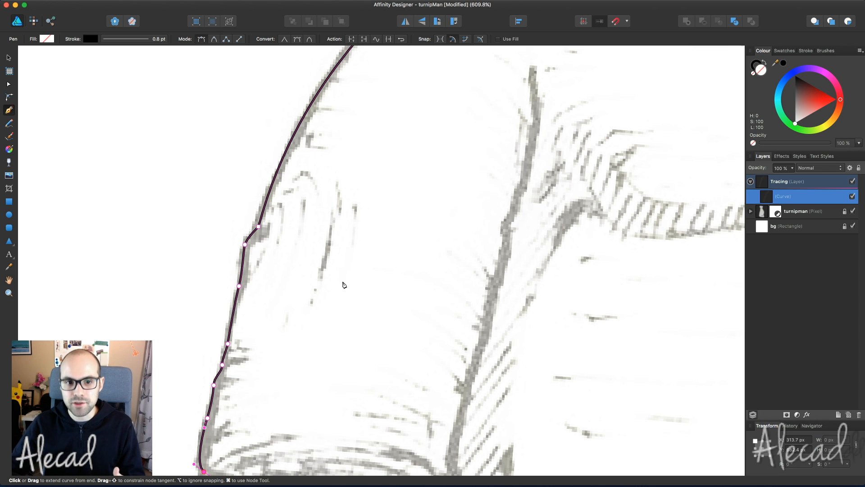
{"action": "scroll", "coordinate": [333, 255], "scroll_direction": "down", "scroll_amount": 3}
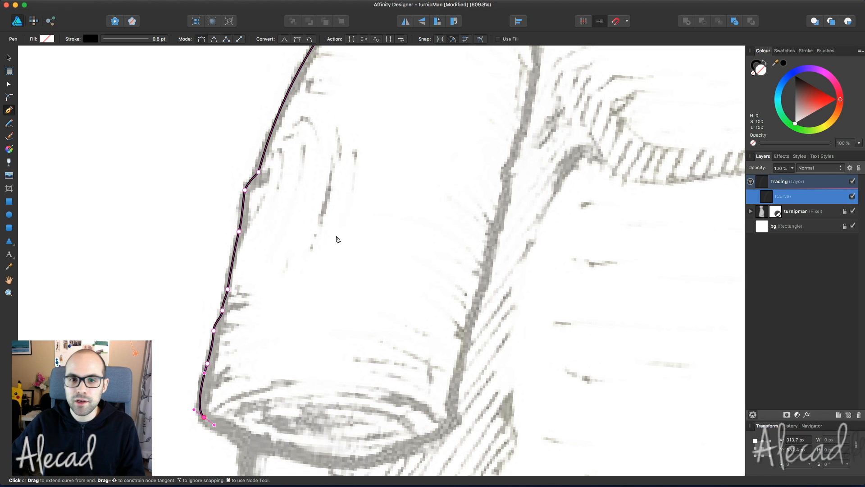
{"action": "scroll", "coordinate": [333, 234], "scroll_direction": "down", "scroll_amount": 1}
- Continue the path around the cuff and up the sleeve's inner edge to the armpit
{"action": "left_click_drag", "start_coordinate": [376, 359], "coordinate": [423, 299]}
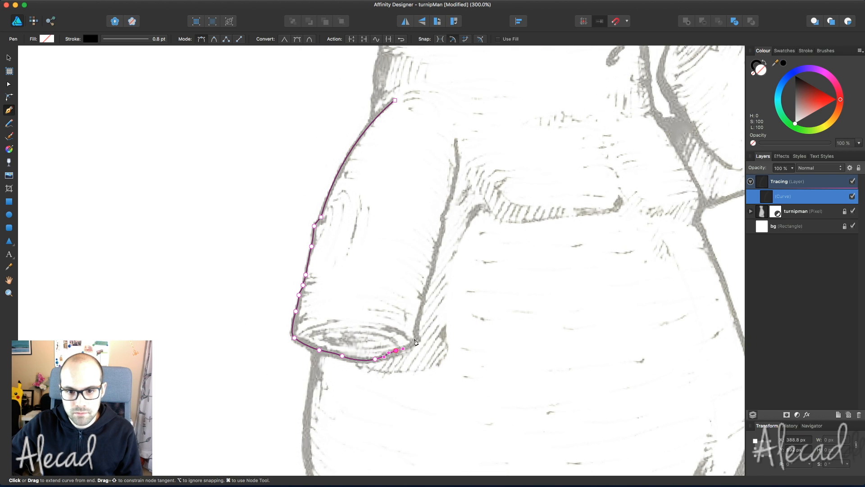
{"action": "left_click_drag", "start_coordinate": [424, 291], "coordinate": [433, 263]}
{"action": "left_click_drag", "start_coordinate": [437, 245], "coordinate": [438, 243]}
{"action": "left_click", "coordinate": [441, 229]}
{"action": "left_click", "coordinate": [443, 215]}
{"action": "left_click", "coordinate": [449, 197]}
{"action": "left_click", "coordinate": [455, 181]}
{"action": "left_click", "coordinate": [458, 160]}
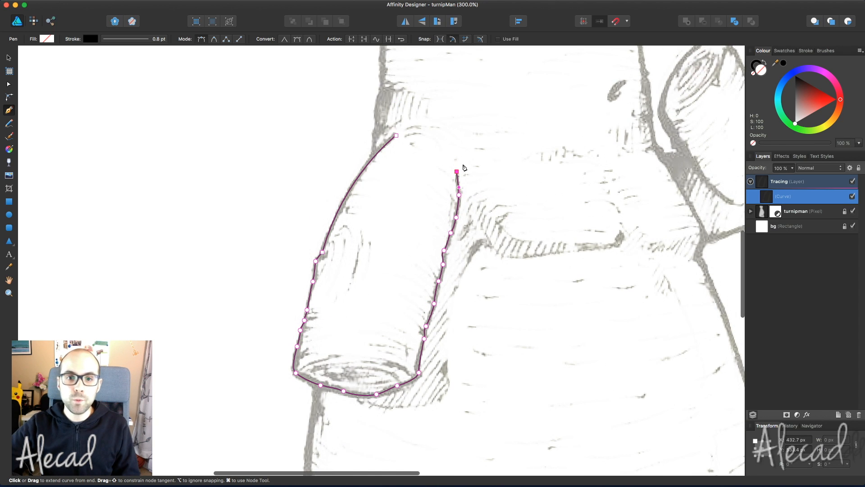
- Undo the accidental closing segment and deselect the open sleeve outline
{"action": "scroll", "coordinate": [510, 246], "scroll_direction": "up", "scroll_amount": 3}
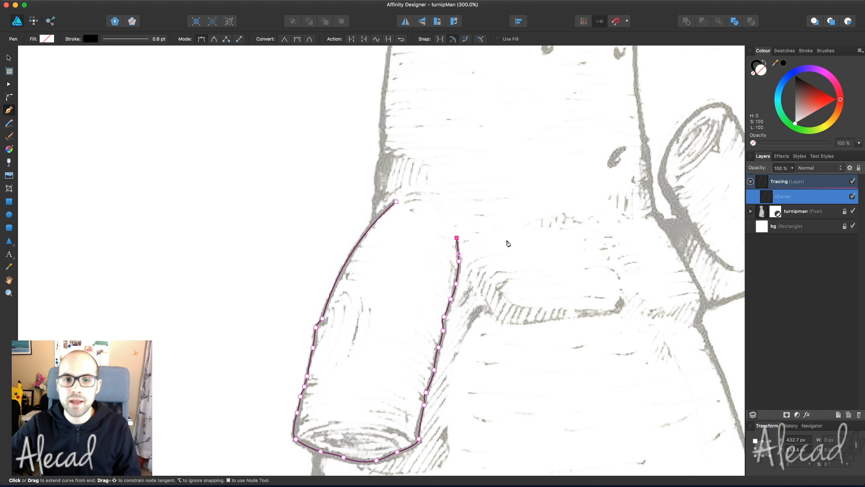
{"action": "left_click", "coordinate": [396, 201]}
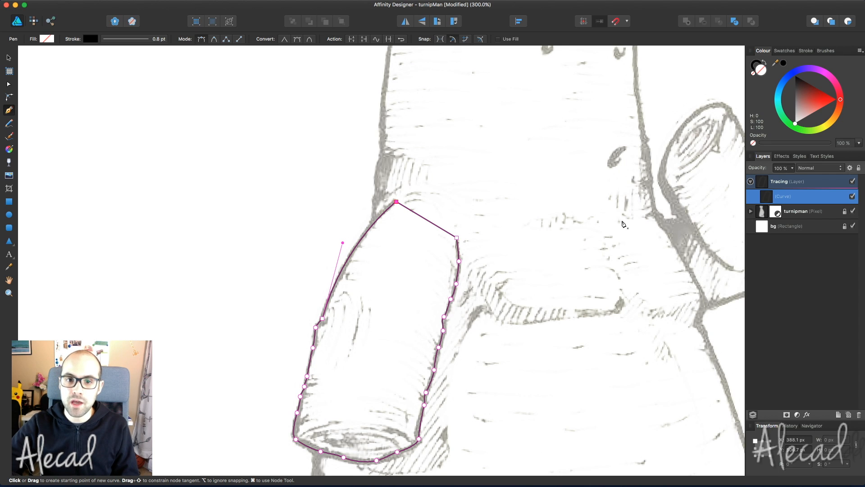
{"action": "key", "text": "super+z"}
{"action": "scroll", "coordinate": [653, 243], "scroll_direction": "down", "scroll_amount": 4}
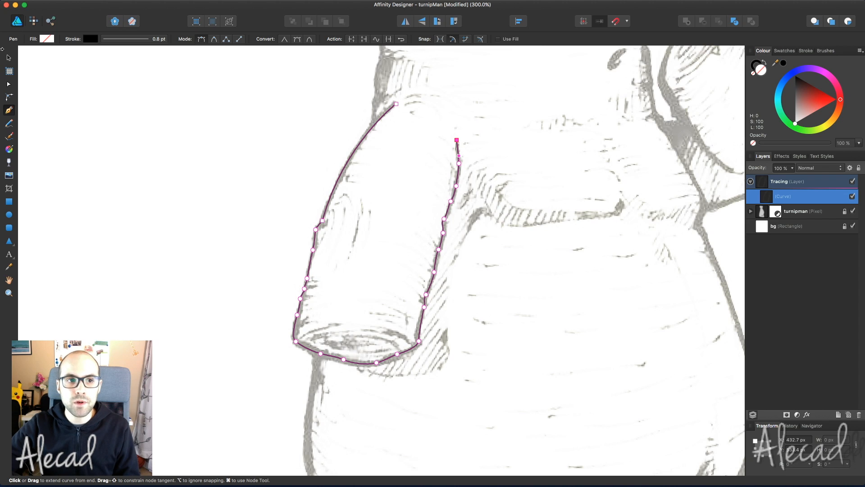
{"action": "key", "text": "v"}
{"action": "left_click", "coordinate": [169, 141]}
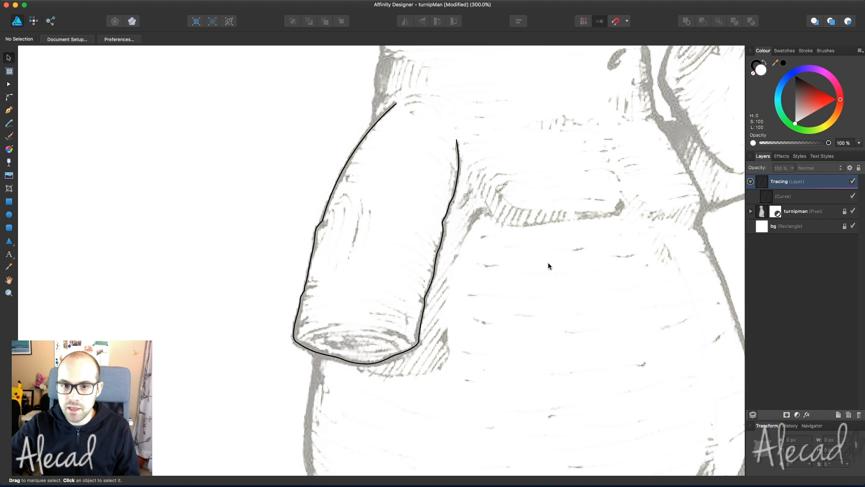
{"action": "scroll", "coordinate": [549, 264], "scroll_direction": "right", "scroll_amount": 5}
{"action": "scroll", "coordinate": [548, 264], "scroll_direction": "up", "scroll_amount": 3}
{"action": "scroll", "coordinate": [548, 265], "scroll_direction": "down", "scroll_amount": 4}
{"action": "scroll", "coordinate": [548, 264], "scroll_direction": "left", "scroll_amount": 3}
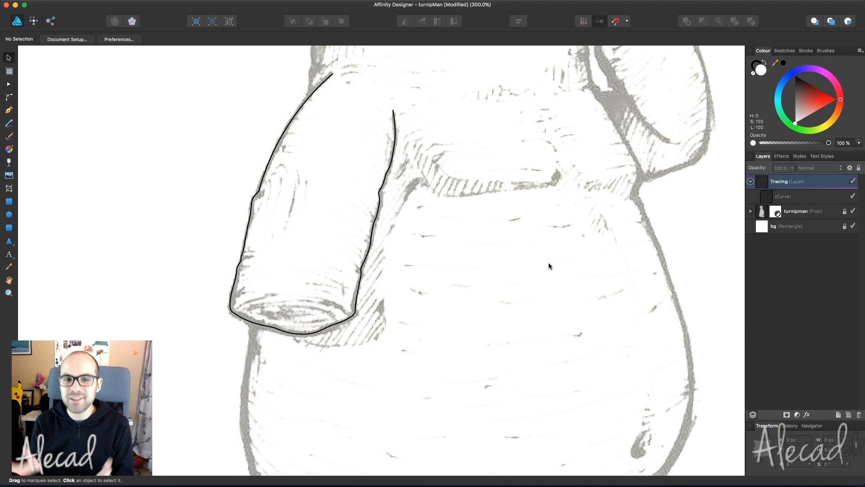
{"action": "scroll", "coordinate": [549, 266], "scroll_direction": "up", "scroll_amount": 8}
{"action": "scroll", "coordinate": [549, 265], "scroll_direction": "down", "scroll_amount": 10}
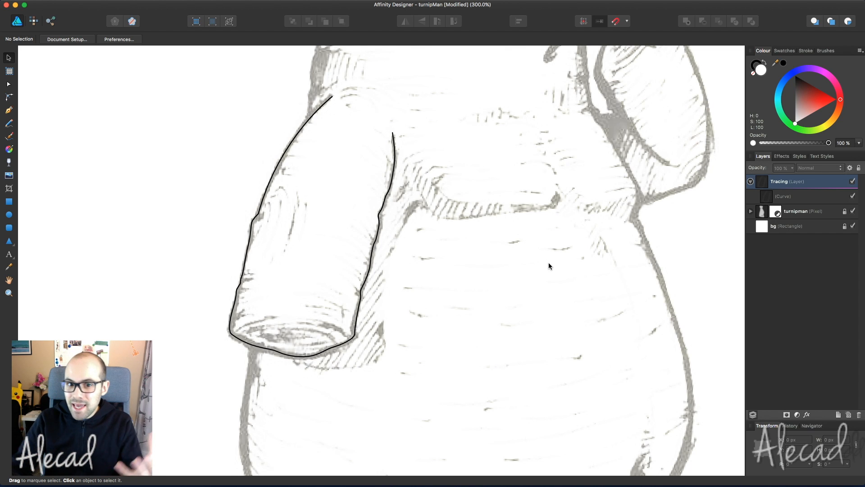
{"action": "scroll", "coordinate": [549, 266], "scroll_direction": "up", "scroll_amount": 3}
{"action": "scroll", "coordinate": [549, 265], "scroll_direction": "up", "scroll_amount": 6}
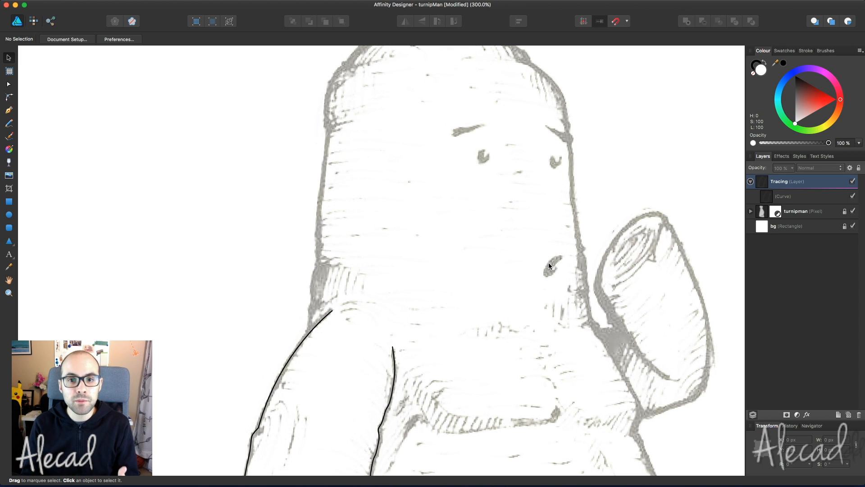
{"action": "scroll", "coordinate": [548, 266], "scroll_direction": "down", "scroll_amount": 5}
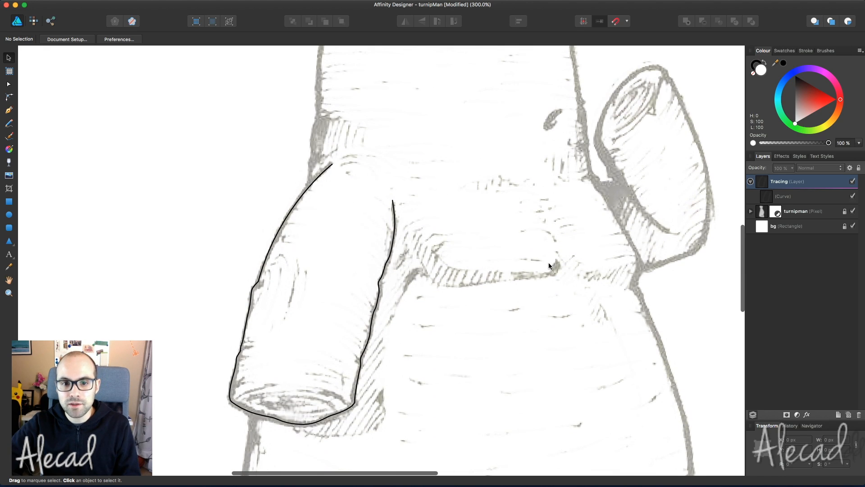
{"action": "left_click", "coordinate": [394, 204]}
{"action": "left_click", "coordinate": [483, 219]}
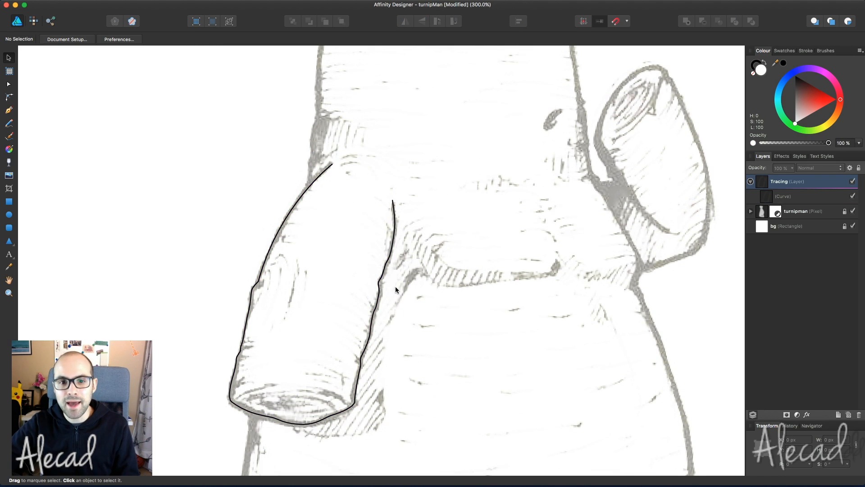
{"action": "left_click", "coordinate": [380, 276]}
{"action": "left_click", "coordinate": [497, 264]}
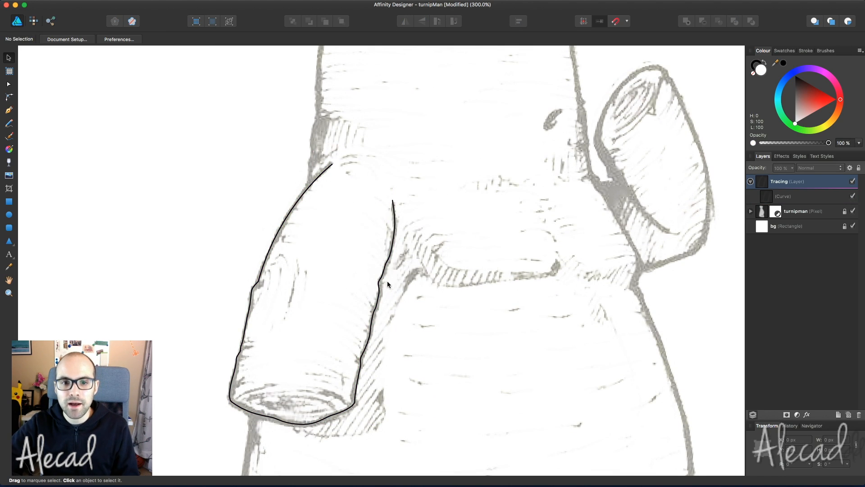
{"action": "scroll", "coordinate": [392, 280], "scroll_direction": "down", "scroll_amount": 2}
{"action": "scroll", "coordinate": [400, 282], "scroll_direction": "left", "scroll_amount": 5}
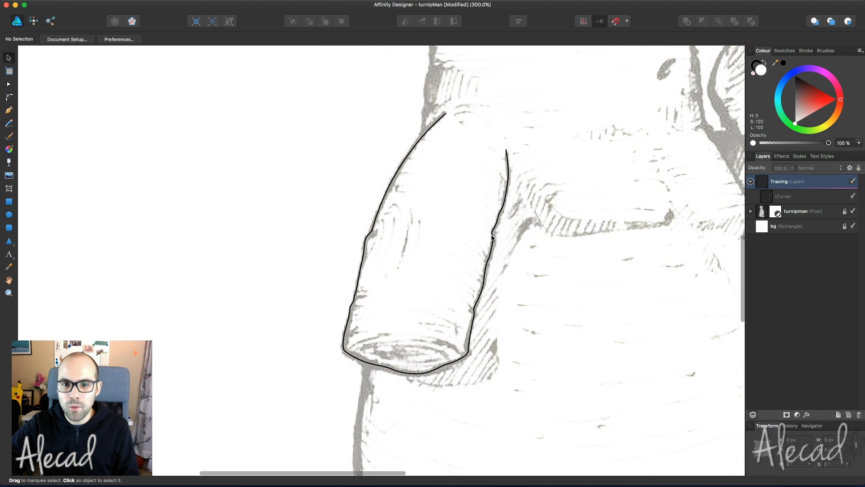
{"action": "left_click_drag", "start_coordinate": [477, 235], "coordinate": [257, 236]}
{"action": "left_click", "coordinate": [580, 247]}
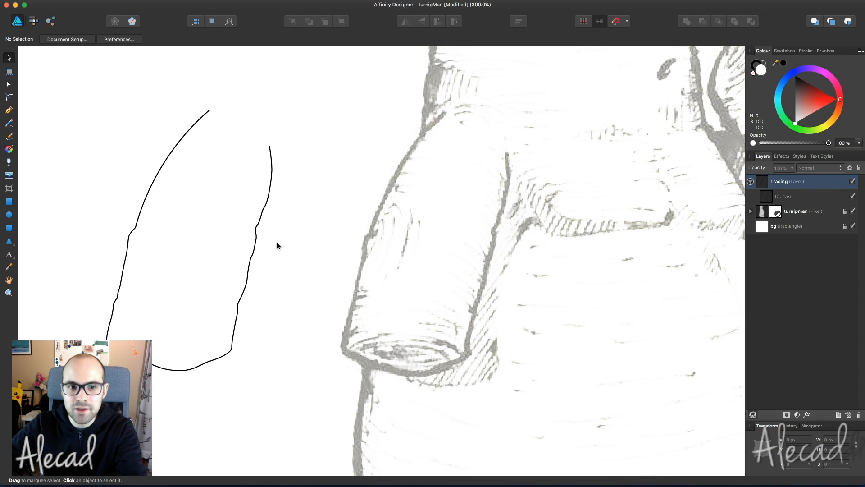
{"action": "left_click_drag", "start_coordinate": [253, 239], "coordinate": [316, 229]}
{"action": "left_click", "coordinate": [553, 261]}
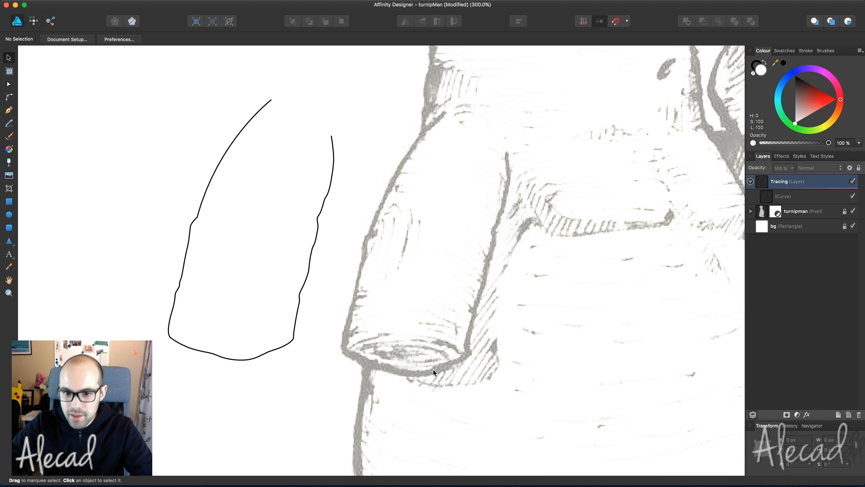
{"action": "scroll", "coordinate": [366, 359], "scroll_direction": "down", "scroll_amount": 2}
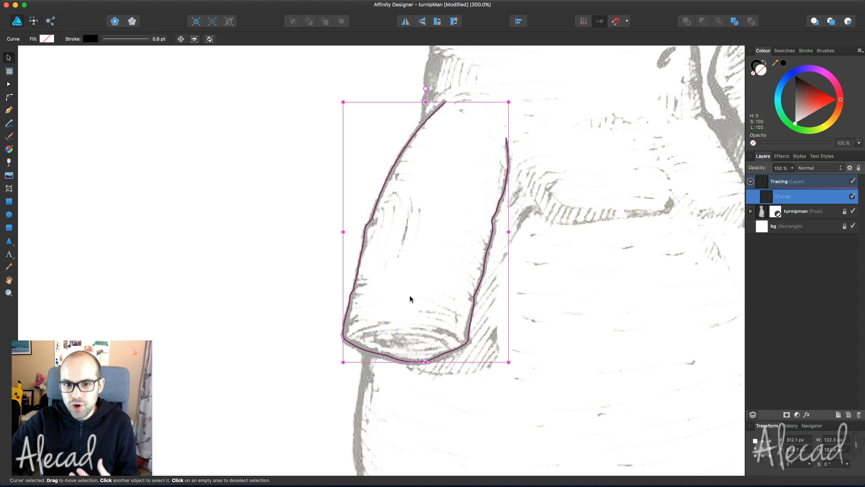
- Deselect the arm outline and save the turnipMan document with Cmd+S
{"action": "left_click", "coordinate": [275, 266]}
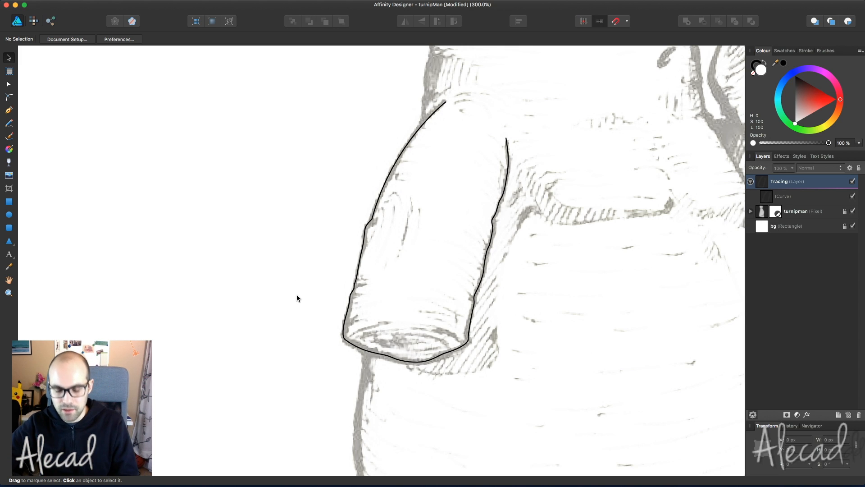
{"action": "key", "text": "super+s"}
{"action": "scroll", "coordinate": [297, 282], "scroll_direction": "right", "scroll_amount": 5}
{"action": "scroll", "coordinate": [296, 281], "scroll_direction": "up", "scroll_amount": 3}
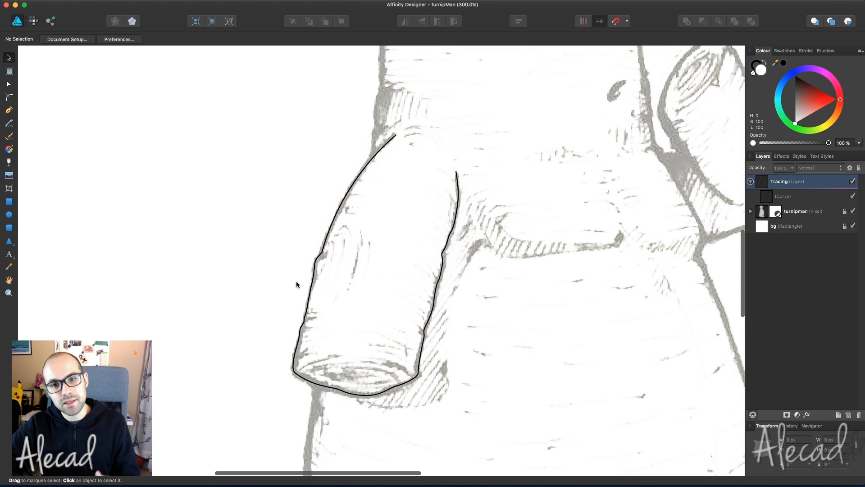
{"action": "scroll", "coordinate": [296, 280], "scroll_direction": "up", "scroll_amount": 10}
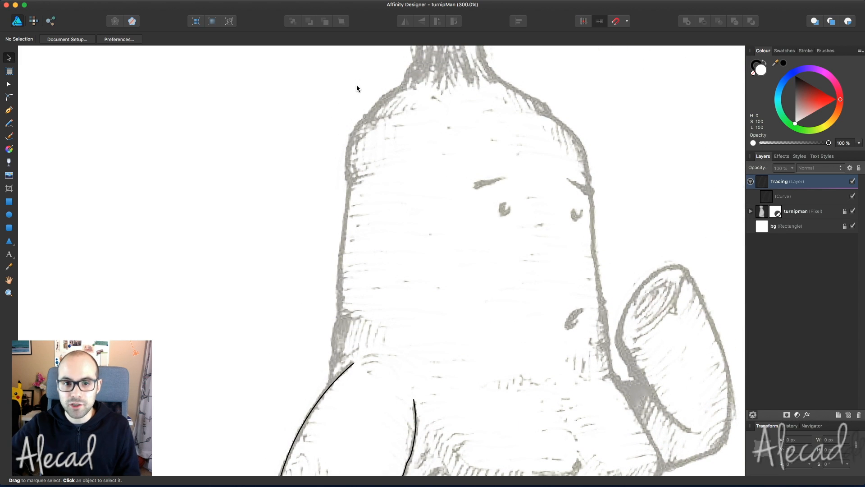
- Start a Pen path where the leaves meet the head and curve it down the head's left edge
{"action": "key", "text": "p"}
{"action": "scroll", "coordinate": [425, 128], "scroll_direction": "up", "scroll_amount": 4}
{"action": "scroll", "coordinate": [425, 128], "scroll_direction": "right", "scroll_amount": 5}
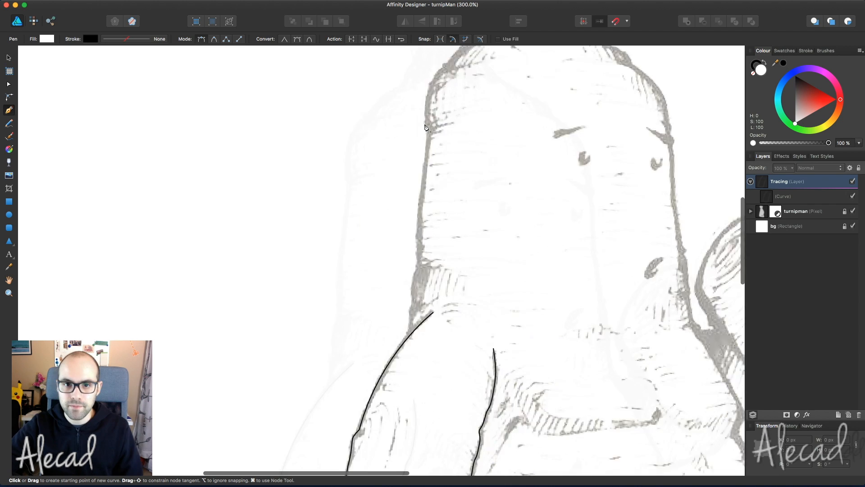
{"action": "scroll", "coordinate": [425, 128], "scroll_direction": "left", "scroll_amount": 3}
{"action": "scroll", "coordinate": [425, 128], "scroll_direction": "up", "scroll_amount": 1}
{"action": "left_click", "coordinate": [354, 148]}
{"action": "key", "text": "super+z"}
{"action": "left_click", "coordinate": [355, 148]}
{"action": "left_click_drag", "start_coordinate": [343, 165], "coordinate": [340, 173]}
{"action": "left_click_drag", "start_coordinate": [335, 175], "coordinate": [301, 207]}
{"action": "left_click_drag", "start_coordinate": [295, 212], "coordinate": [285, 232]}
{"action": "left_click_drag", "start_coordinate": [285, 262], "coordinate": [286, 267]}
- Add nodes continuing the left outline down to where it meets the arm
{"action": "scroll", "coordinate": [287, 269], "scroll_direction": "down", "scroll_amount": 5}
{"action": "left_click", "coordinate": [284, 225]}
{"action": "left_click", "coordinate": [280, 263]}
{"action": "left_click", "coordinate": [276, 288]}
{"action": "left_click", "coordinate": [276, 307]}
{"action": "left_click_drag", "start_coordinate": [277, 326], "coordinate": [276, 334]}
{"action": "scroll", "coordinate": [276, 334], "scroll_direction": "down", "scroll_amount": 3}
{"action": "scroll", "coordinate": [276, 334], "scroll_direction": "left", "scroll_amount": 1}
{"action": "left_click", "coordinate": [303, 280]}
{"action": "left_click", "coordinate": [299, 318]}
{"action": "scroll", "coordinate": [304, 315], "scroll_direction": "up", "scroll_amount": 6}
{"action": "scroll", "coordinate": [380, 220], "scroll_direction": "up", "scroll_amount": 4}
- Finish the head outline path and drag it slightly left of the sketch
{"action": "key", "text": "super+d"}
{"action": "scroll", "coordinate": [379, 220], "scroll_direction": "down", "scroll_amount": 4}
{"action": "key", "text": "v"}
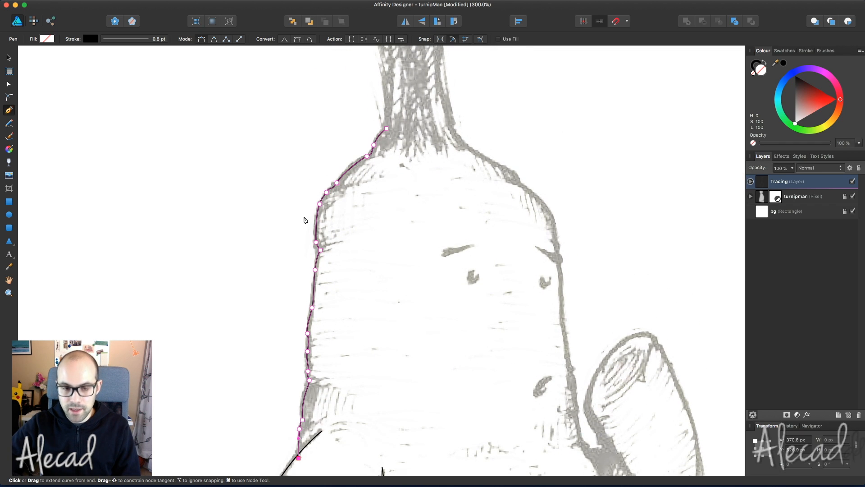
{"action": "left_click", "coordinate": [297, 216]}
{"action": "left_click", "coordinate": [317, 222]}
{"action": "left_click_drag", "start_coordinate": [317, 222], "coordinate": [286, 222]}
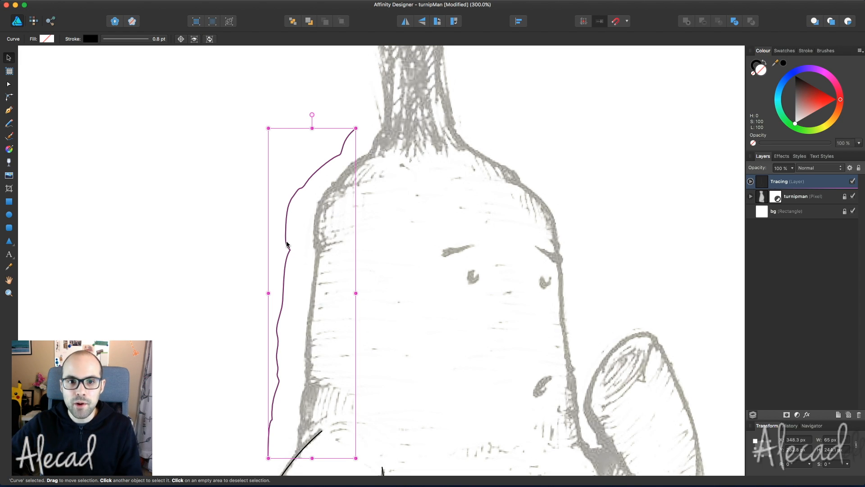
- Try reshaping two head outline nodes, then undo the edits and move the curve back onto the sketch
{"action": "key", "text": "a"}
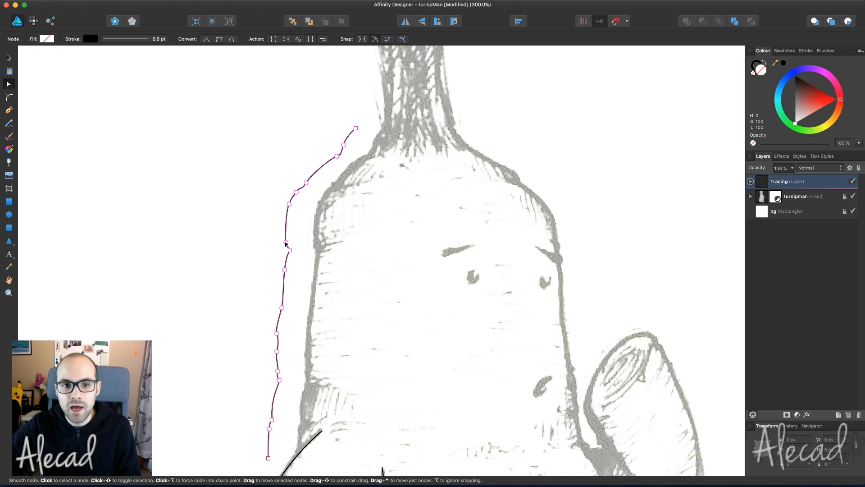
{"action": "left_click_drag", "start_coordinate": [287, 243], "coordinate": [281, 240]}
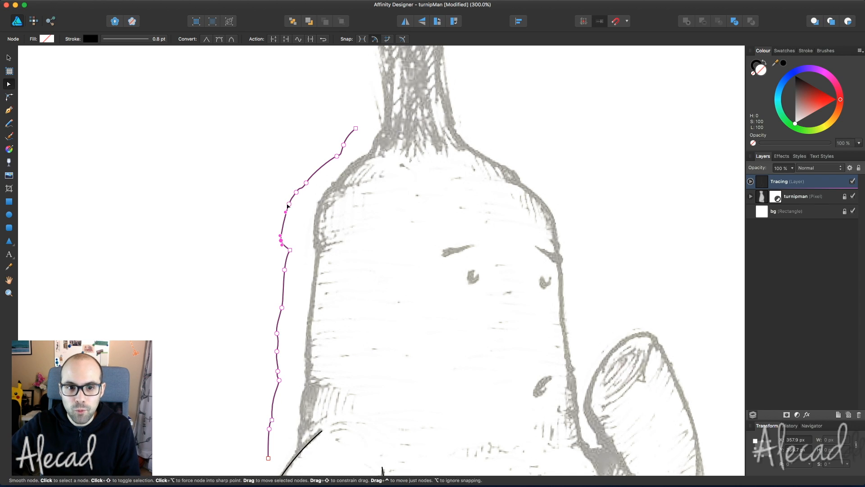
{"action": "left_click_drag", "start_coordinate": [296, 192], "coordinate": [304, 176]}
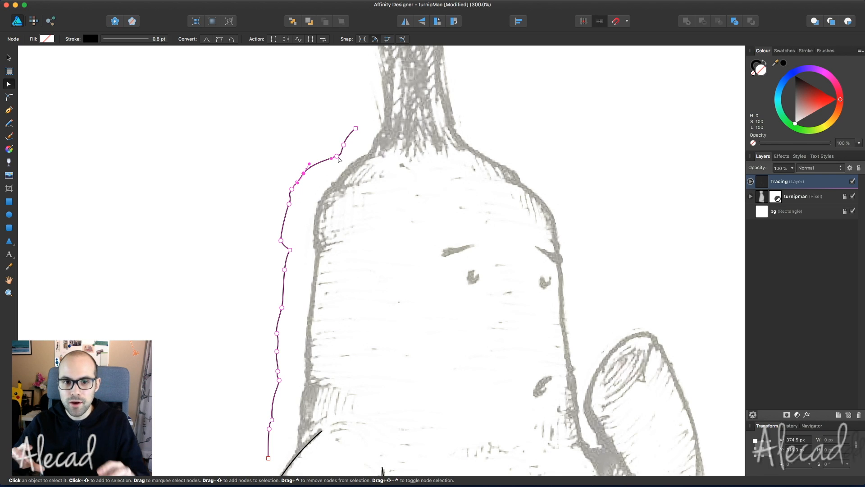
{"action": "key", "text": "super+z"}
{"action": "key", "text": "super+z"}
{"action": "key", "text": "super+z"}
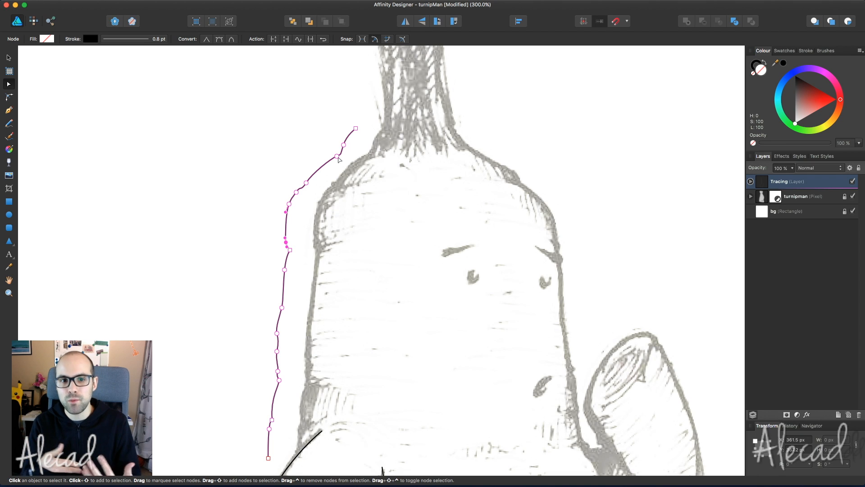
{"action": "scroll", "coordinate": [364, 206], "scroll_direction": "down", "scroll_amount": 3}
{"action": "left_click", "coordinate": [365, 206]}
{"action": "key", "text": "super+z"}
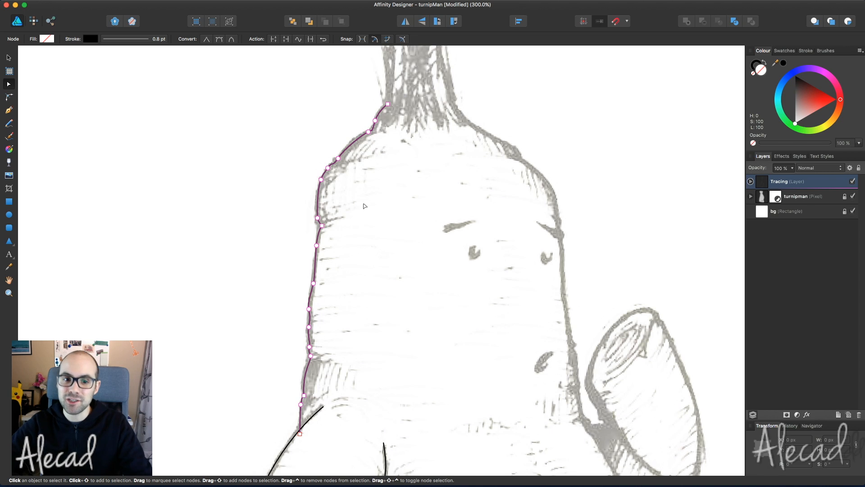
- Select the head outline's end node to resume drawing it with the Pen tool
{"action": "scroll", "coordinate": [364, 205], "scroll_direction": "down", "scroll_amount": 10}
{"action": "scroll", "coordinate": [365, 206], "scroll_direction": "right", "scroll_amount": 10}
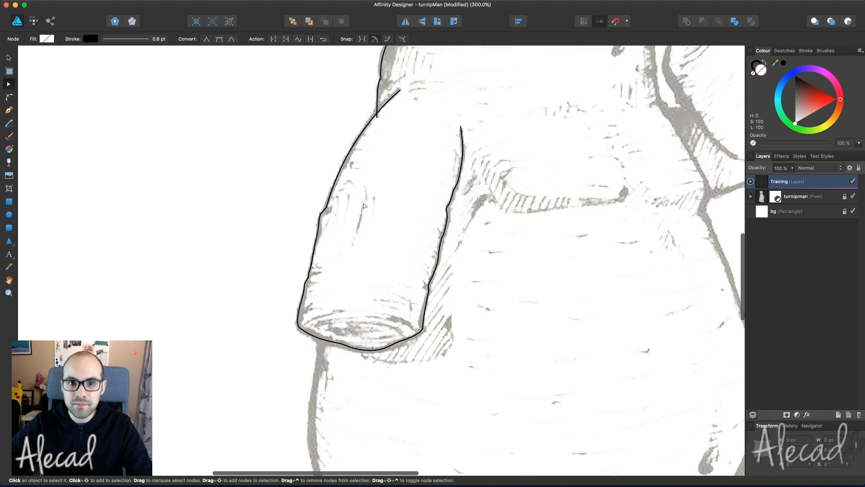
{"action": "scroll", "coordinate": [365, 206], "scroll_direction": "up", "scroll_amount": 10}
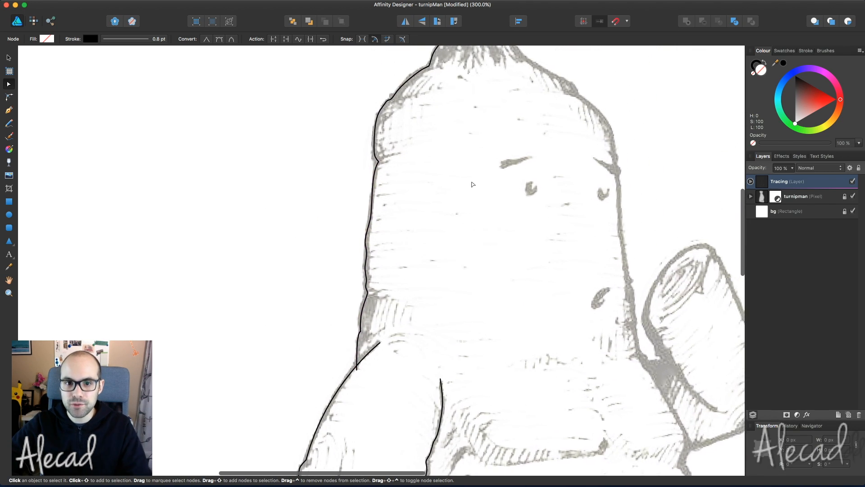
{"action": "scroll", "coordinate": [472, 184], "scroll_direction": "up", "scroll_amount": 2}
{"action": "scroll", "coordinate": [473, 184], "scroll_direction": "right", "scroll_amount": 2}
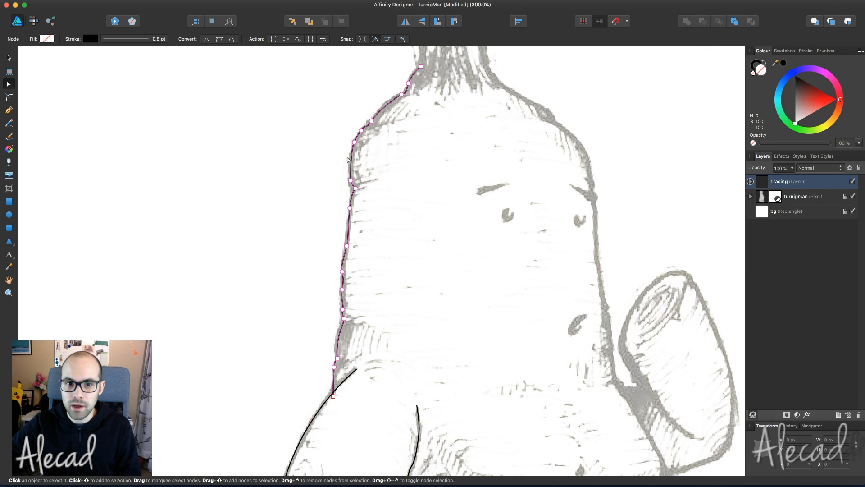
{"action": "scroll", "coordinate": [360, 240], "scroll_direction": "down", "scroll_amount": 10}
{"action": "scroll", "coordinate": [358, 180], "scroll_direction": "left", "scroll_amount": 3}
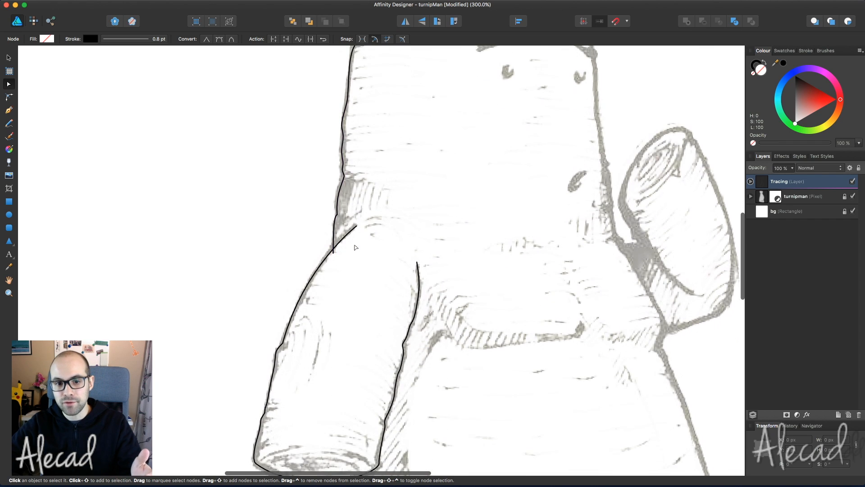
{"action": "left_click", "coordinate": [369, 112]}
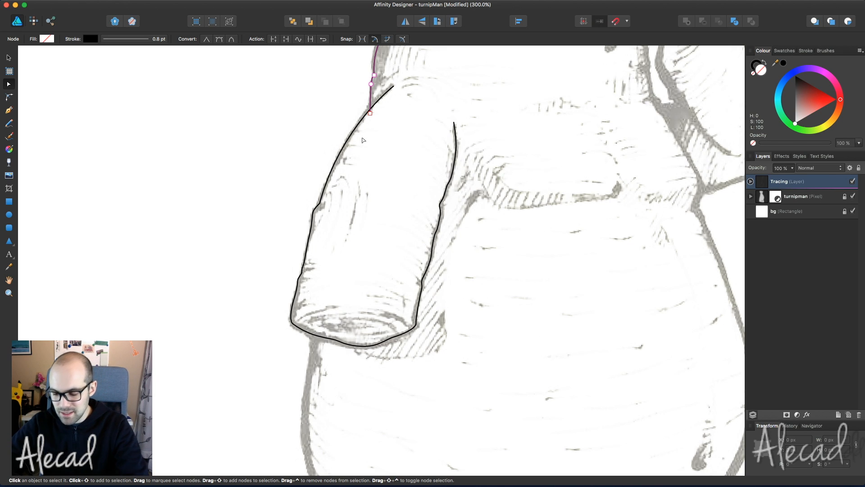
{"action": "key", "text": "p"}
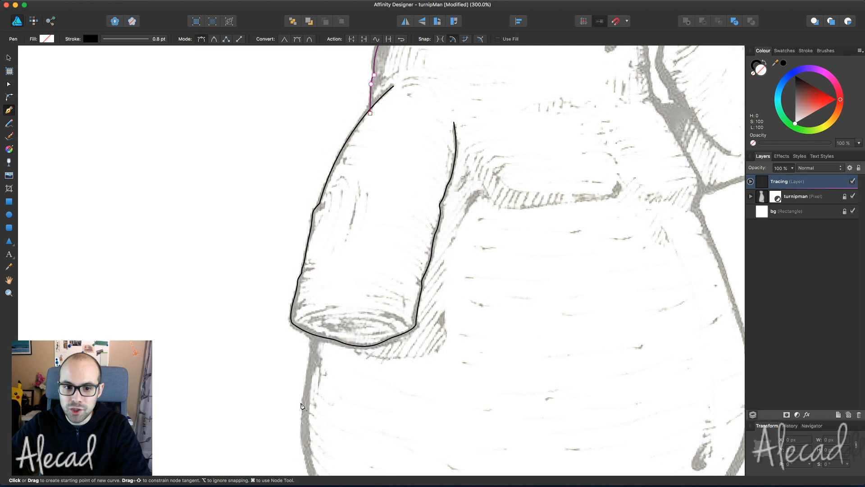
{"action": "scroll", "coordinate": [312, 352], "scroll_direction": "up", "scroll_amount": 5}
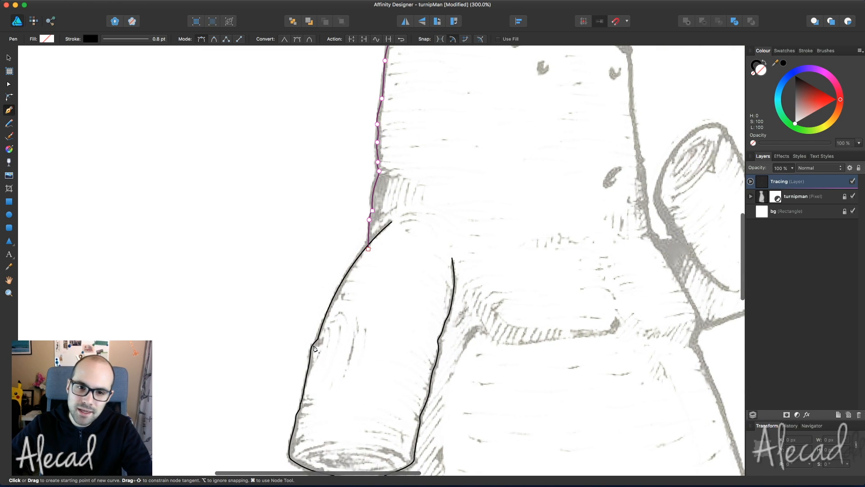
{"action": "scroll", "coordinate": [390, 259], "scroll_direction": "down", "scroll_amount": 3}
{"action": "scroll", "coordinate": [390, 259], "scroll_direction": "left", "scroll_amount": 1}
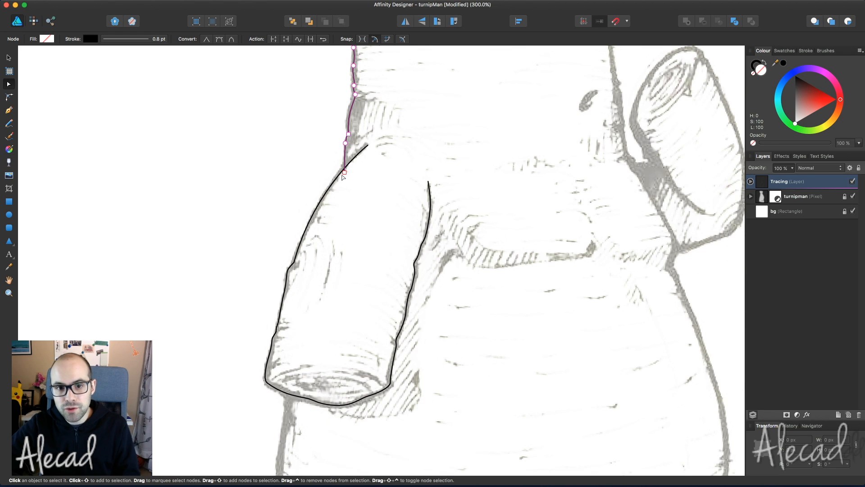
{"action": "left_click", "coordinate": [344, 173]}
{"action": "key", "text": "p"}
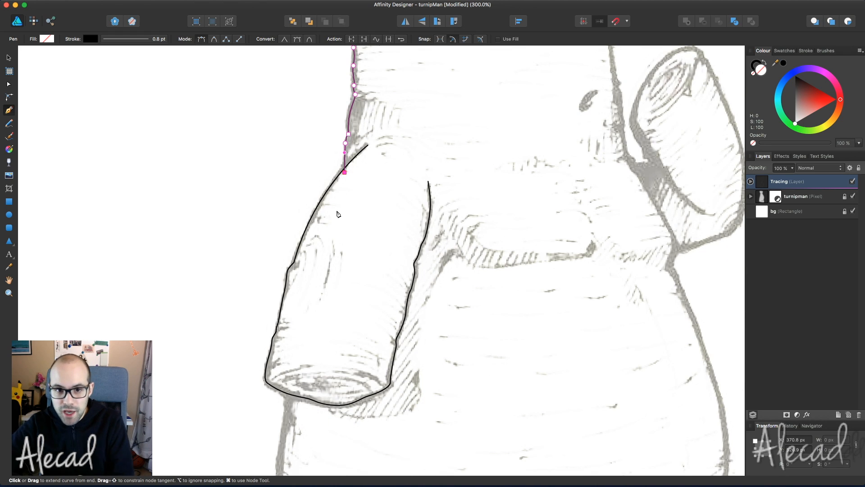
- Run the outline in a straight segment behind the arm down to its bottom edge, undoing stray nodes
{"action": "scroll", "coordinate": [338, 214], "scroll_direction": "down", "scroll_amount": 1}
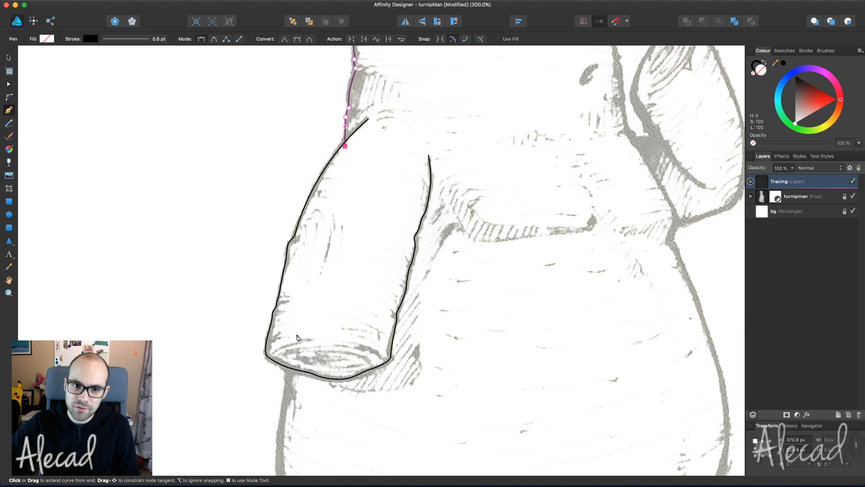
{"action": "left_click_drag", "start_coordinate": [318, 217], "coordinate": [308, 259]}
{"action": "left_click_drag", "start_coordinate": [300, 289], "coordinate": [295, 307]}
{"action": "left_click_drag", "start_coordinate": [288, 343], "coordinate": [287, 365]}
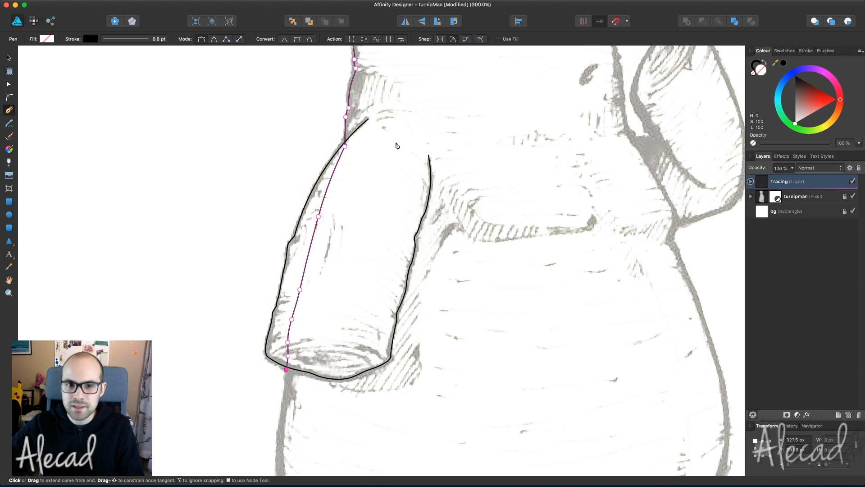
{"action": "key", "text": "super+z"}
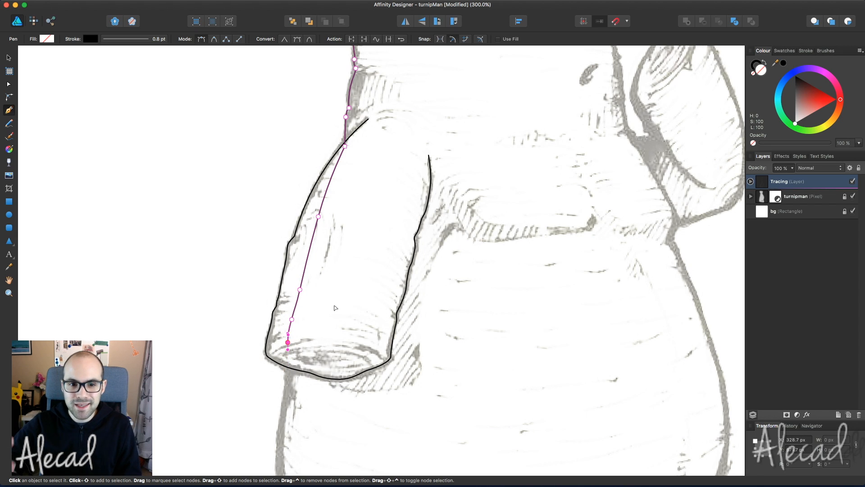
{"action": "key", "text": "super+z"}
{"action": "key", "text": "super+z"}
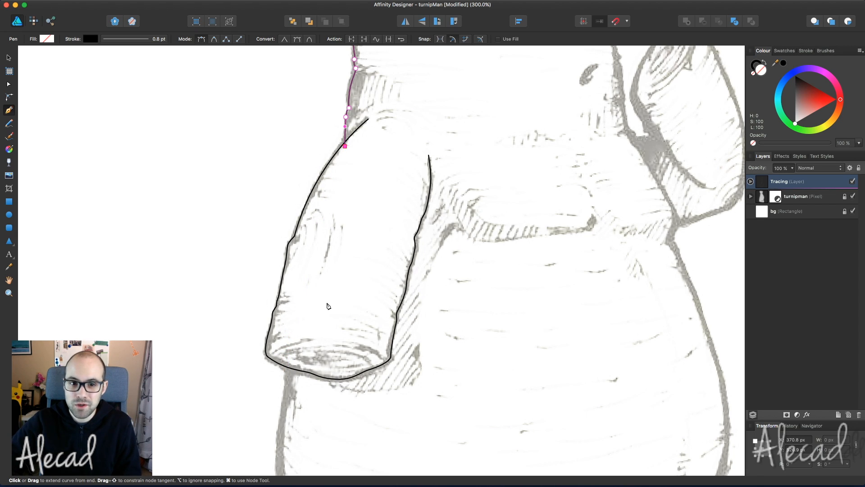
{"action": "left_click", "coordinate": [291, 364]}
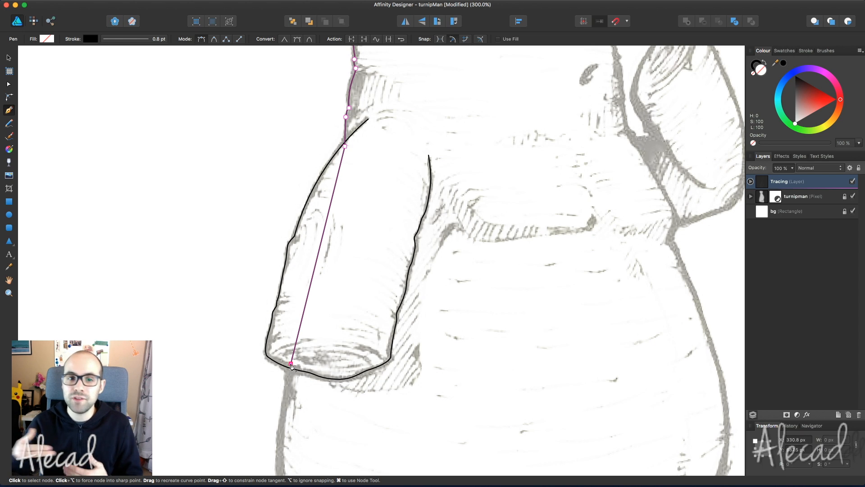
{"action": "scroll", "coordinate": [291, 366], "scroll_direction": "down", "scroll_amount": 3}
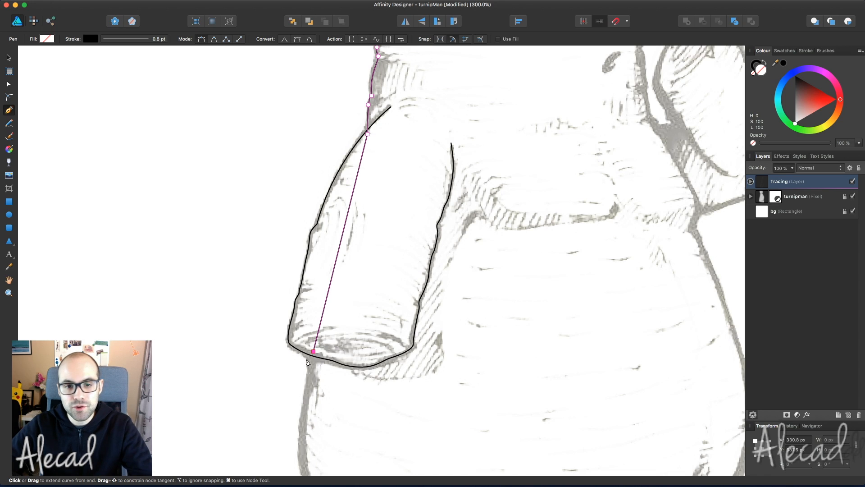
{"action": "scroll", "coordinate": [391, 327], "scroll_direction": "down", "scroll_amount": 2}
{"action": "scroll", "coordinate": [391, 327], "scroll_direction": "down", "scroll_amount": 5}
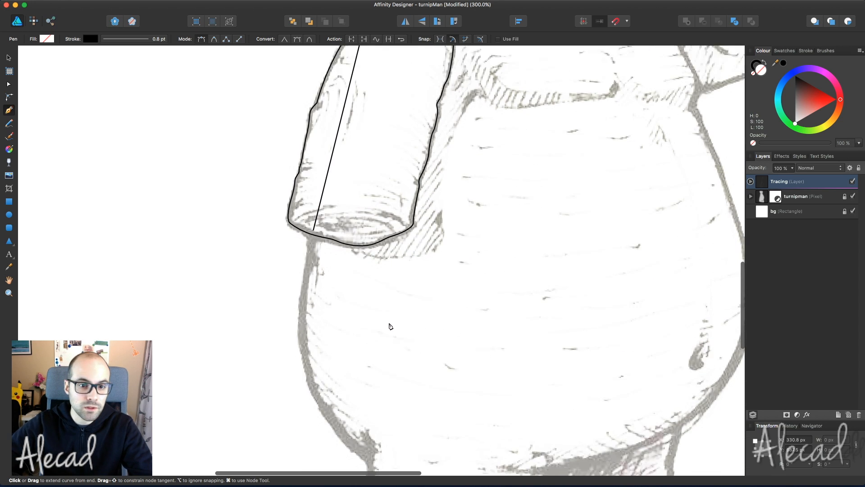
{"action": "scroll", "coordinate": [377, 148], "scroll_direction": "up", "scroll_amount": 7}
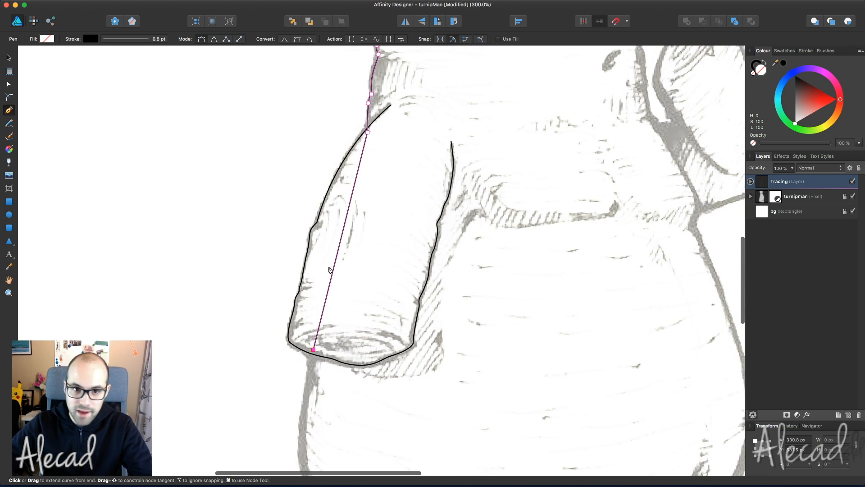
{"action": "scroll", "coordinate": [329, 270], "scroll_direction": "down", "scroll_amount": 6}
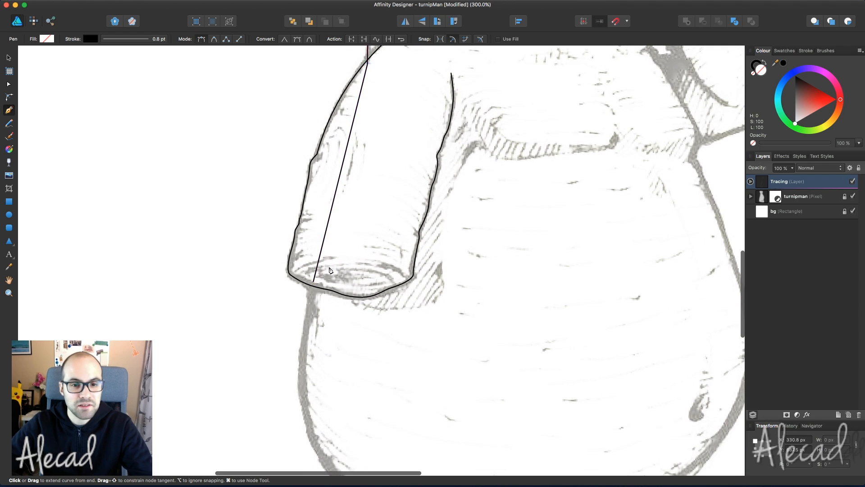
- Curve the body outline around the bottom of the belly and up the right side
{"action": "left_click_drag", "start_coordinate": [310, 226], "coordinate": [310, 234]}
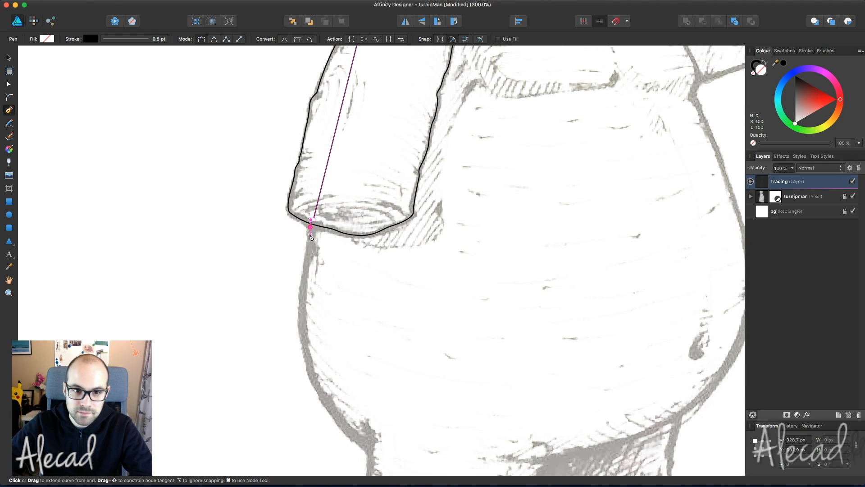
{"action": "scroll", "coordinate": [305, 283], "scroll_direction": "down", "scroll_amount": 2}
{"action": "left_click_drag", "start_coordinate": [302, 286], "coordinate": [309, 334]}
{"action": "left_click_drag", "start_coordinate": [369, 400], "coordinate": [404, 417]}
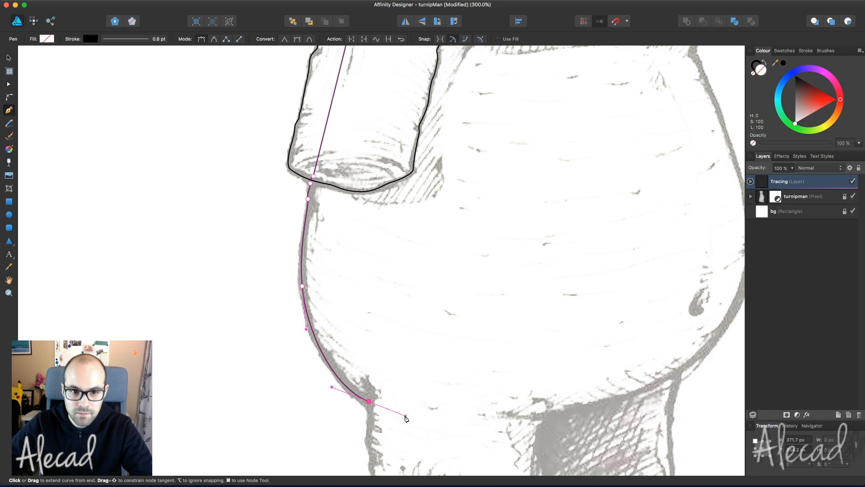
{"action": "scroll", "coordinate": [465, 393], "scroll_direction": "down", "scroll_amount": 6}
{"action": "scroll", "coordinate": [465, 393], "scroll_direction": "right", "scroll_amount": 5}
{"action": "left_click_drag", "start_coordinate": [426, 282], "coordinate": [433, 281]}
{"action": "scroll", "coordinate": [433, 281], "scroll_direction": "right", "scroll_amount": 7}
{"action": "scroll", "coordinate": [433, 281], "scroll_direction": "up", "scroll_amount": 1}
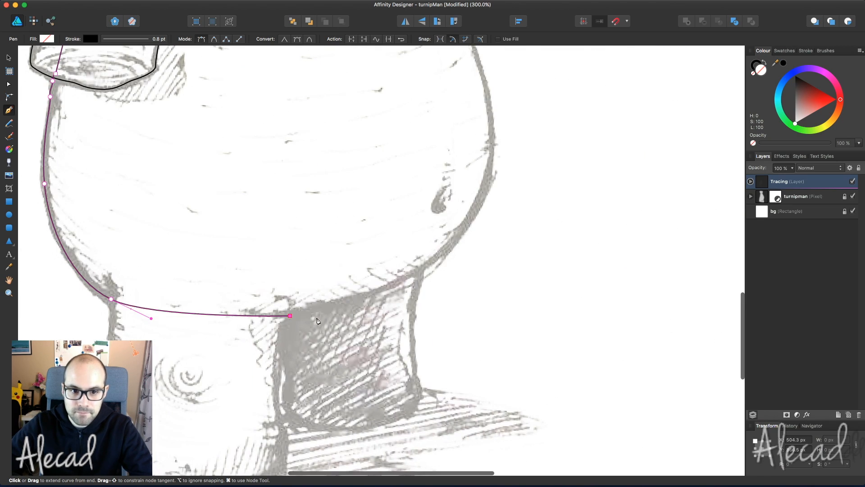
{"action": "scroll", "coordinate": [433, 281], "scroll_direction": "right", "scroll_amount": 4}
{"action": "scroll", "coordinate": [433, 281], "scroll_direction": "up", "scroll_amount": 2}
{"action": "left_click_drag", "start_coordinate": [393, 212], "coordinate": [423, 89]}
{"action": "scroll", "coordinate": [371, 189], "scroll_direction": "up", "scroll_amount": 12}
{"action": "scroll", "coordinate": [371, 188], "scroll_direction": "down", "scroll_amount": 6}
- Continue the outline up the right side toward the top of the head, adding a sharp corner node
{"action": "left_click_drag", "start_coordinate": [363, 140], "coordinate": [357, 126]}
{"action": "scroll", "coordinate": [358, 127], "scroll_direction": "up", "scroll_amount": 5}
{"action": "left_click_drag", "start_coordinate": [352, 228], "coordinate": [355, 191]}
{"action": "scroll", "coordinate": [354, 190], "scroll_direction": "up", "scroll_amount": 4}
{"action": "left_click_drag", "start_coordinate": [319, 167], "coordinate": [308, 150]}
{"action": "scroll", "coordinate": [309, 150], "scroll_direction": "up", "scroll_amount": 12}
{"action": "left_click_drag", "start_coordinate": [310, 229], "coordinate": [310, 223]}
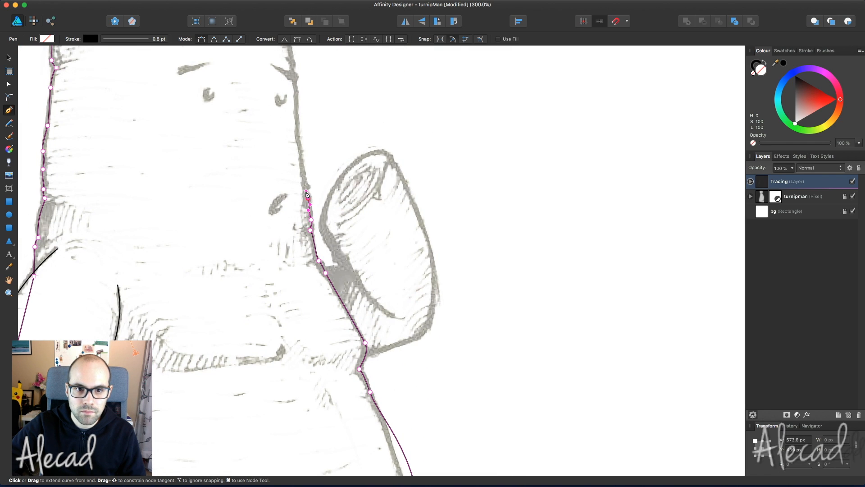
{"action": "scroll", "coordinate": [295, 136], "scroll_direction": "up", "scroll_amount": 8}
{"action": "left_click_drag", "start_coordinate": [295, 189], "coordinate": [292, 148]}
{"action": "left_click_drag", "start_coordinate": [292, 134], "coordinate": [291, 130]}
{"action": "left_click_drag", "start_coordinate": [254, 77], "coordinate": [211, 55]}
{"action": "left_click", "coordinate": [254, 76], "text": "alt"}
{"action": "scroll", "coordinate": [222, 123], "scroll_direction": "up", "scroll_amount": 15}
{"action": "left_click_drag", "start_coordinate": [251, 204], "coordinate": [225, 190]}
{"action": "left_click_drag", "start_coordinate": [212, 169], "coordinate": [209, 161]}
- Close the body outline onto its starting node and switch to the Node tool
{"action": "left_click", "coordinate": [144, 171]}
{"action": "scroll", "coordinate": [177, 195], "scroll_direction": "down", "scroll_amount": 20}
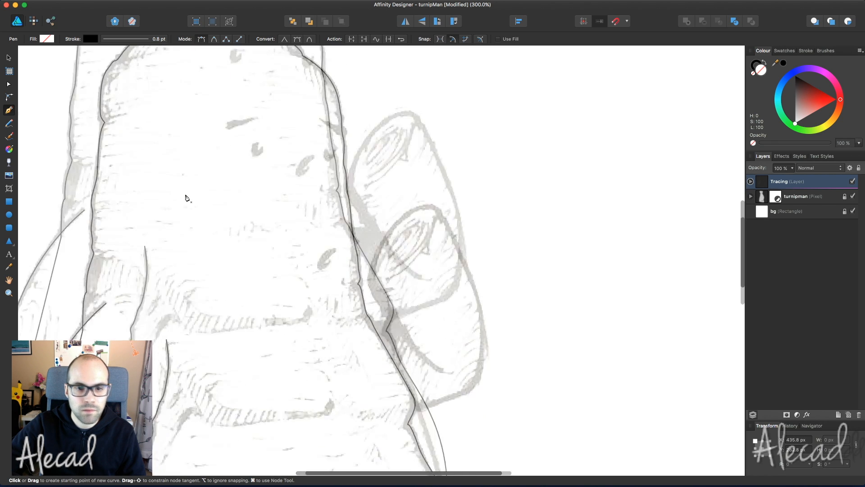
{"action": "scroll", "coordinate": [177, 195], "scroll_direction": "right", "scroll_amount": 12}
{"action": "scroll", "coordinate": [134, 193], "scroll_direction": "left", "scroll_amount": 14}
{"action": "scroll", "coordinate": [134, 193], "scroll_direction": "down", "scroll_amount": 8}
{"action": "scroll", "coordinate": [133, 193], "scroll_direction": "down", "scroll_amount": 4}
{"action": "key", "text": "a"}
{"action": "scroll", "coordinate": [134, 192], "scroll_direction": "up", "scroll_amount": 7}
- Drag the belly's right-curve nodes and handles so the outline follows the sketch
{"action": "scroll", "coordinate": [133, 192], "scroll_direction": "right", "scroll_amount": 15}
{"action": "scroll", "coordinate": [134, 192], "scroll_direction": "up", "scroll_amount": 2}
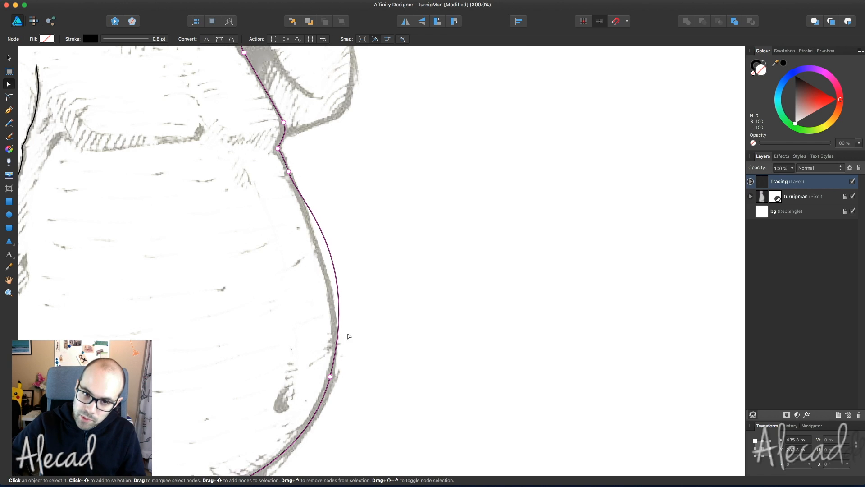
{"action": "scroll", "coordinate": [322, 278], "scroll_direction": "down", "scroll_amount": 5}
{"action": "scroll", "coordinate": [322, 278], "scroll_direction": "left", "scroll_amount": 3}
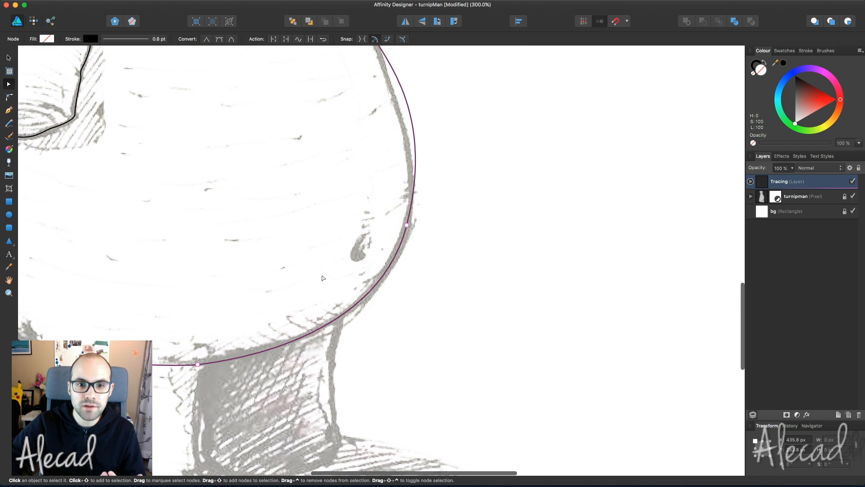
{"action": "left_click", "coordinate": [406, 225]}
{"action": "scroll", "coordinate": [402, 240], "scroll_direction": "up", "scroll_amount": 3}
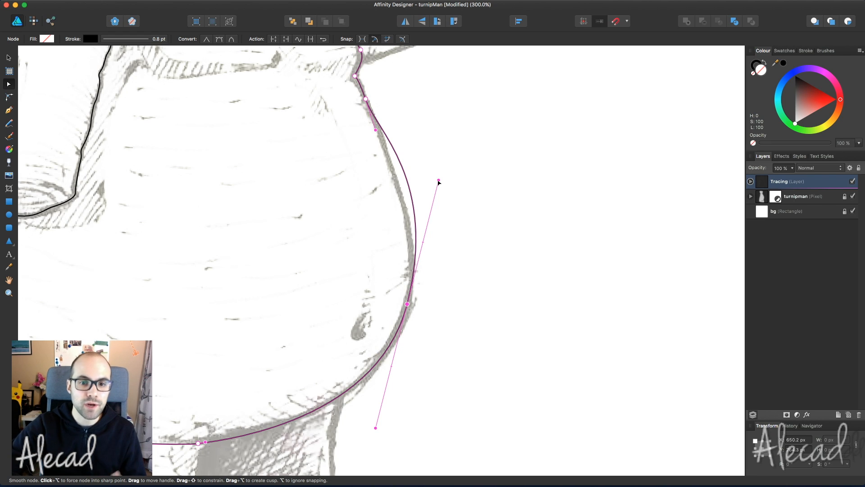
{"action": "scroll", "coordinate": [438, 182], "scroll_direction": "left", "scroll_amount": 2}
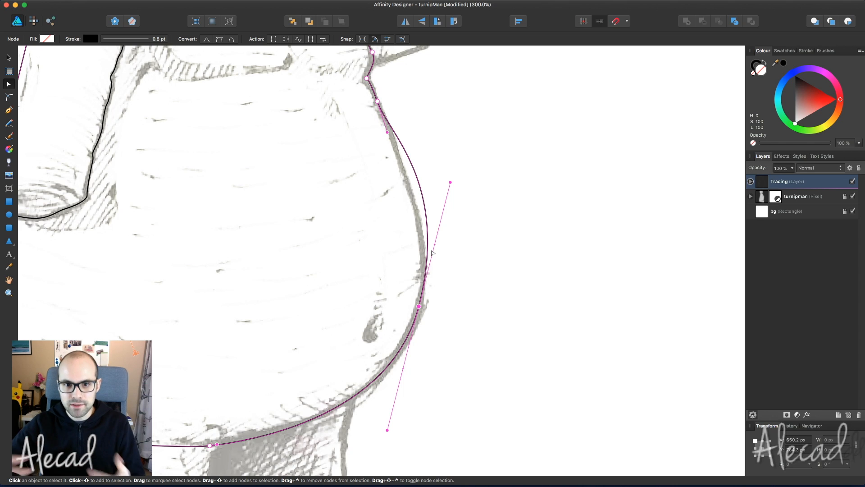
{"action": "scroll", "coordinate": [432, 253], "scroll_direction": "up", "scroll_amount": 3}
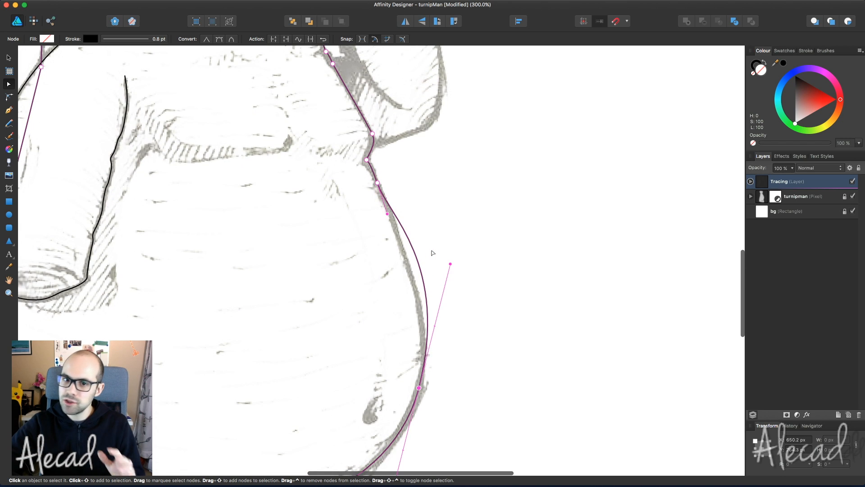
{"action": "scroll", "coordinate": [432, 253], "scroll_direction": "up", "scroll_amount": 3}
{"action": "scroll", "coordinate": [394, 267], "scroll_direction": "up", "scroll_amount": 10}
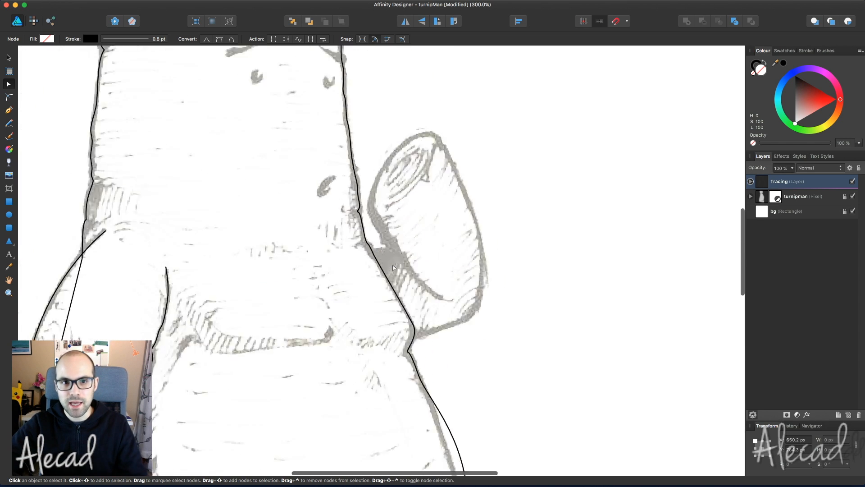
{"action": "scroll", "coordinate": [394, 268], "scroll_direction": "down", "scroll_amount": 10}
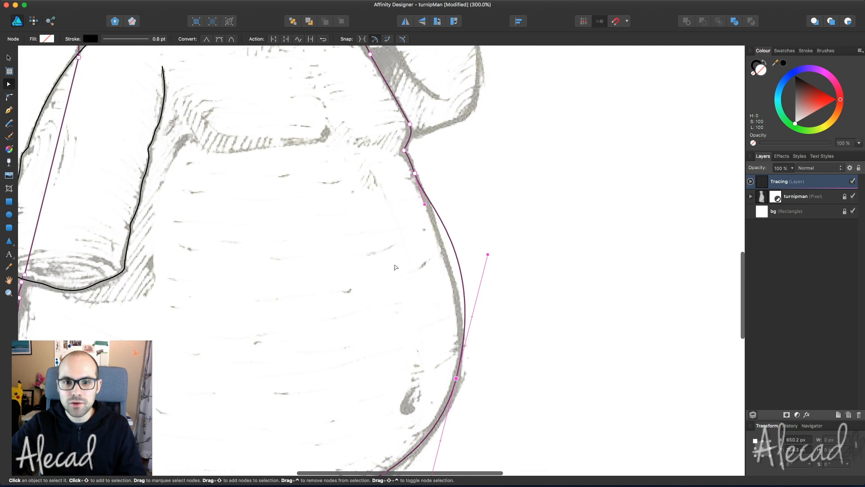
{"action": "scroll", "coordinate": [423, 264], "scroll_direction": "right", "scroll_amount": 1}
{"action": "left_click_drag", "start_coordinate": [392, 201], "coordinate": [382, 243]}
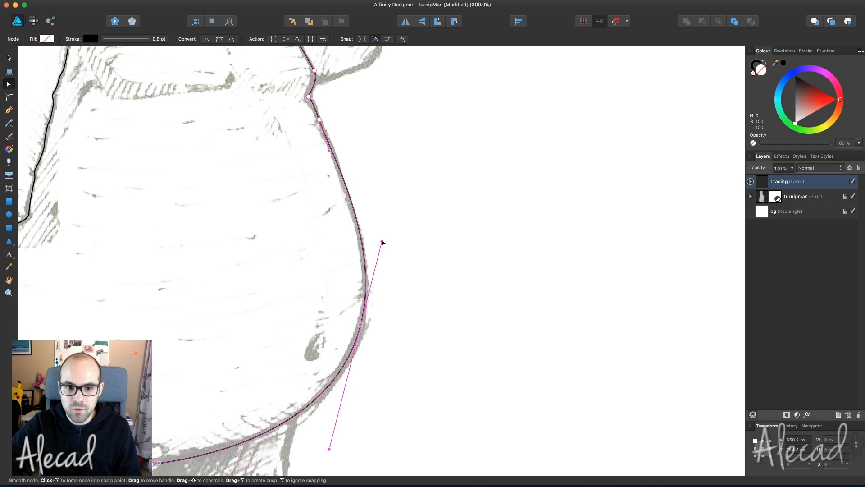
{"action": "left_click_drag", "start_coordinate": [360, 325], "coordinate": [361, 325]}
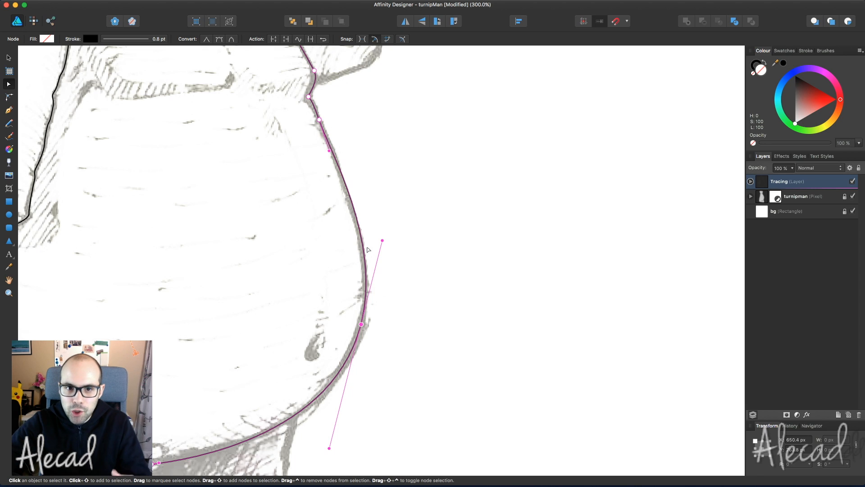
{"action": "left_click_drag", "start_coordinate": [330, 150], "coordinate": [333, 158]}
- Try an extra node on the belly curve, then undo and delete it and fine-tune the curve
{"action": "left_click", "coordinate": [349, 194]}
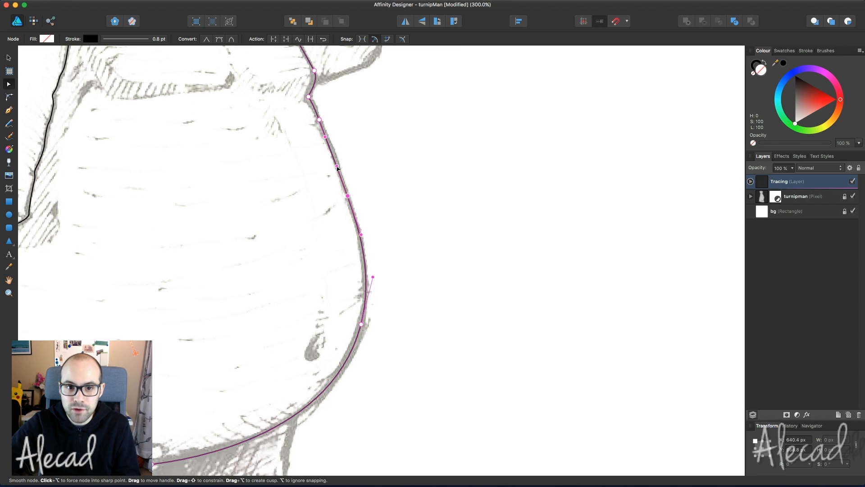
{"action": "left_click_drag", "start_coordinate": [339, 165], "coordinate": [334, 165]}
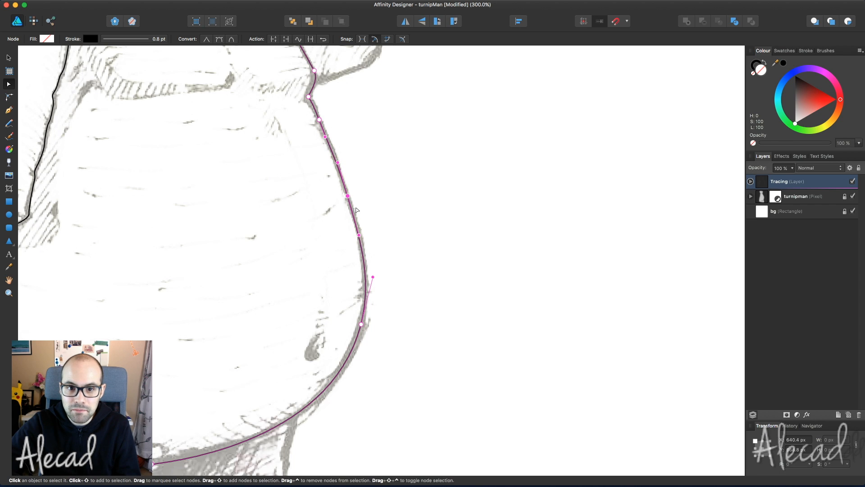
{"action": "left_click_drag", "start_coordinate": [364, 247], "coordinate": [361, 247]}
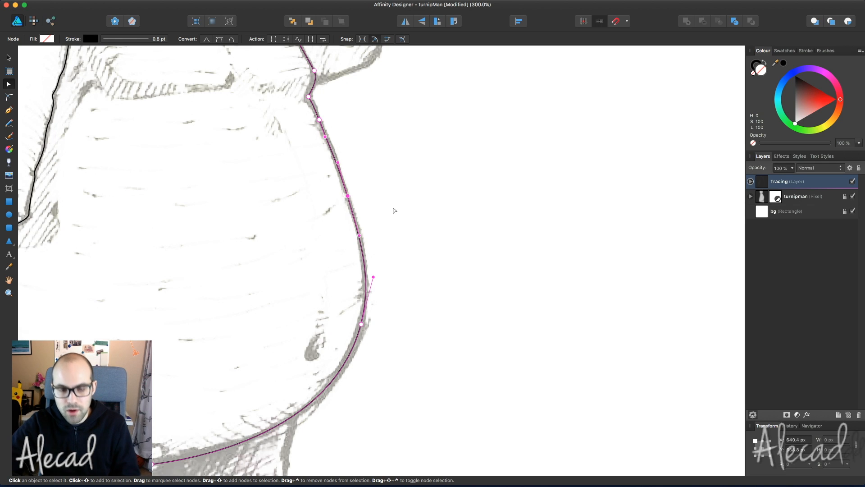
{"action": "key", "text": "super+z"}
{"action": "key", "text": "super+z"}
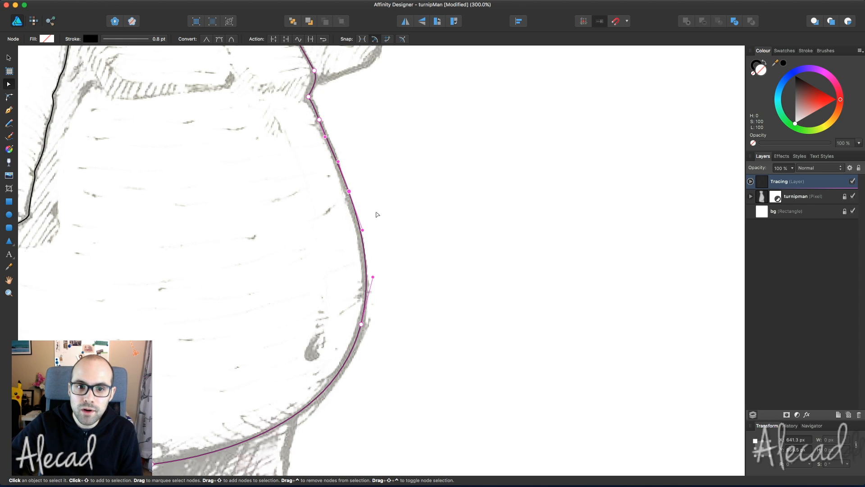
{"action": "key", "text": "Delete"}
{"action": "left_click_drag", "start_coordinate": [383, 242], "coordinate": [382, 244]}
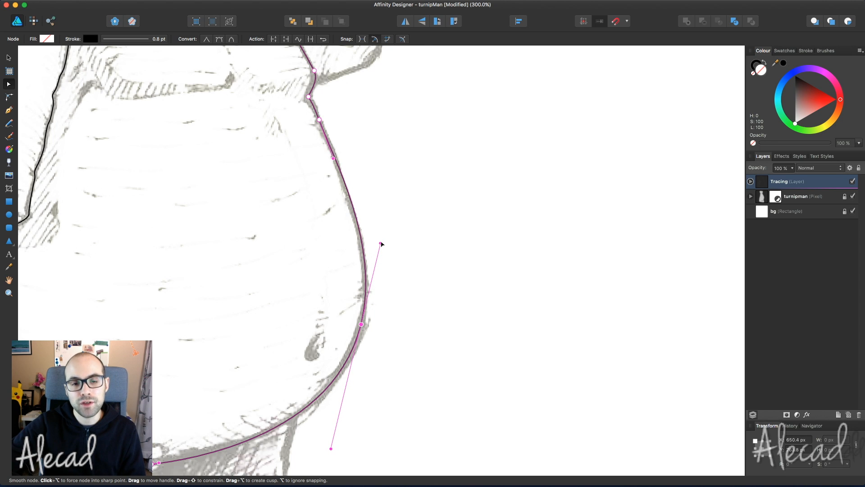
- Zoom out to view the whole turnip body and save the document
{"action": "scroll", "coordinate": [381, 243], "scroll_direction": "left", "scroll_amount": 8}
{"action": "scroll", "coordinate": [381, 244], "scroll_direction": "down", "scroll_amount": 3}
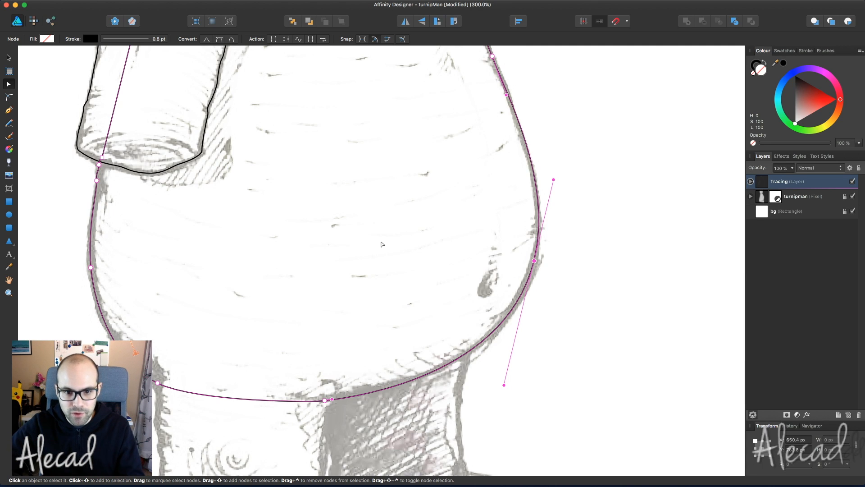
{"action": "scroll", "coordinate": [374, 296], "scroll_direction": "down", "scroll_amount": 10}
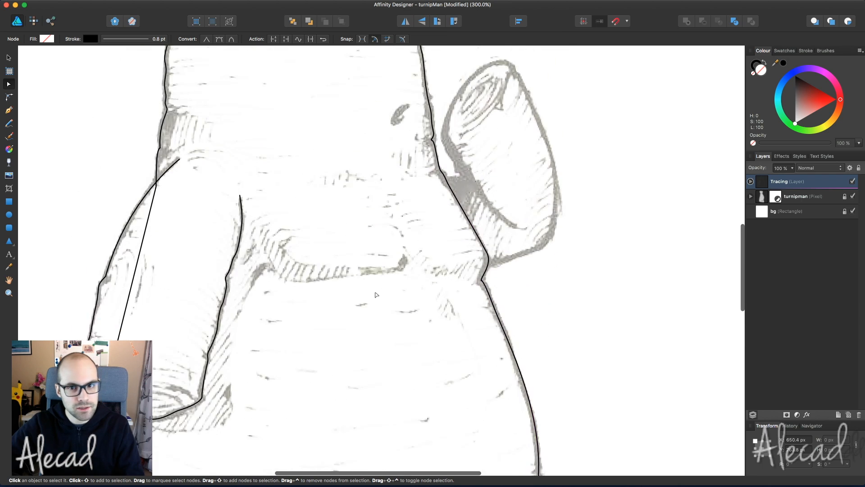
{"action": "scroll", "coordinate": [375, 294], "scroll_direction": "up", "scroll_amount": 10}
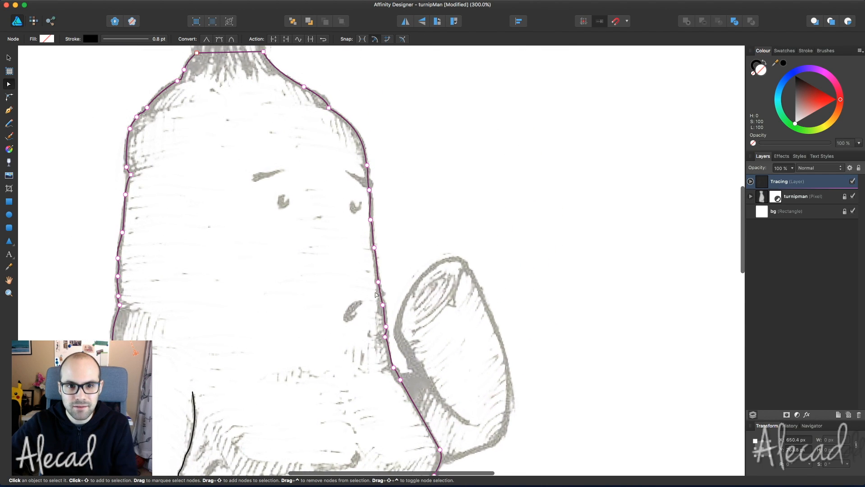
{"action": "scroll", "coordinate": [436, 264], "scroll_direction": "up", "scroll_amount": 4}
{"action": "scroll", "coordinate": [436, 264], "scroll_direction": "down", "scroll_amount": 10}
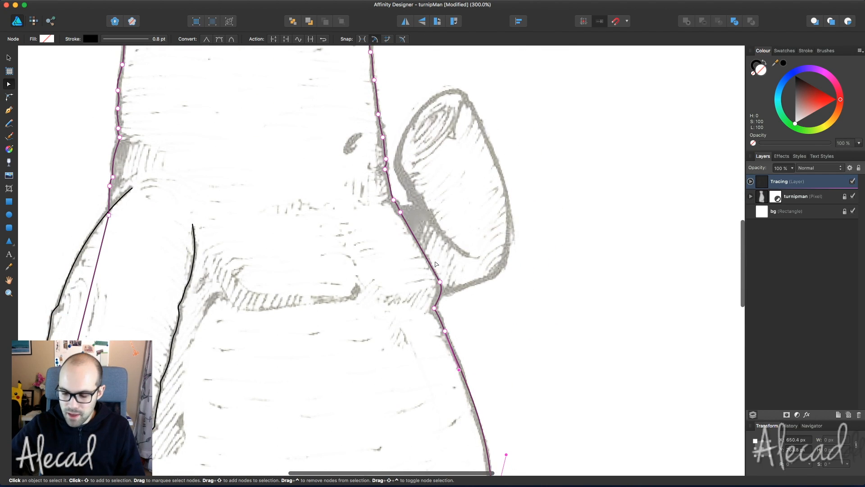
{"action": "key", "text": "super+minus"}
{"action": "scroll", "coordinate": [437, 264], "scroll_direction": "down", "scroll_amount": 5}
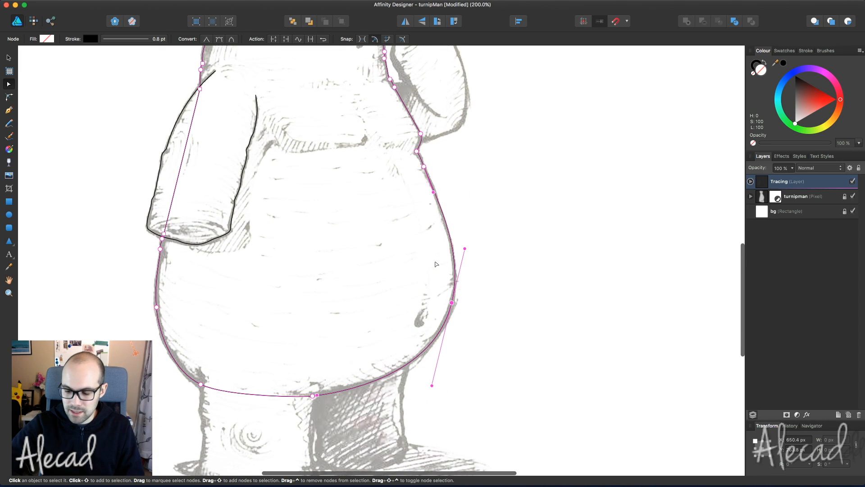
{"action": "key", "text": "super+minus"}
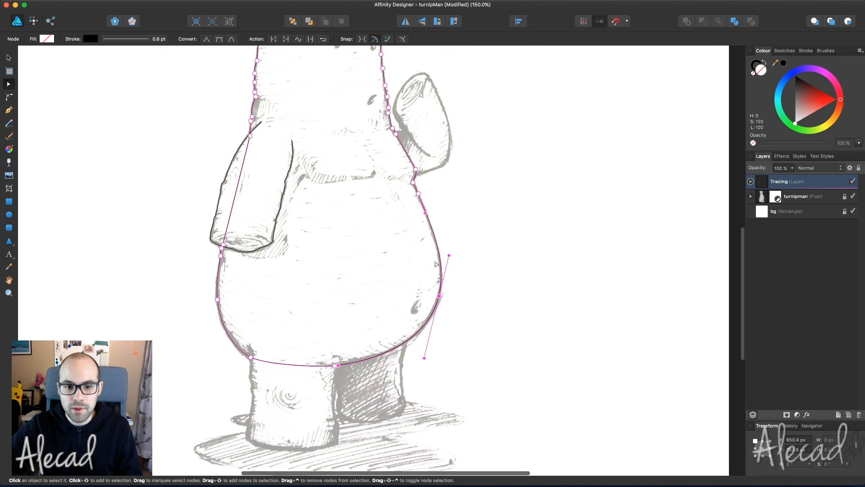
{"action": "scroll", "coordinate": [436, 264], "scroll_direction": "down", "scroll_amount": 3}
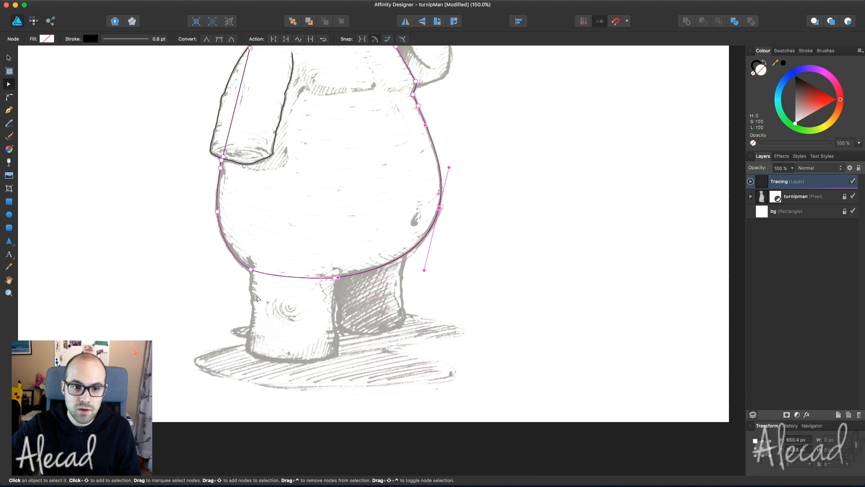
{"action": "scroll", "coordinate": [352, 376], "scroll_direction": "up", "scroll_amount": 10}
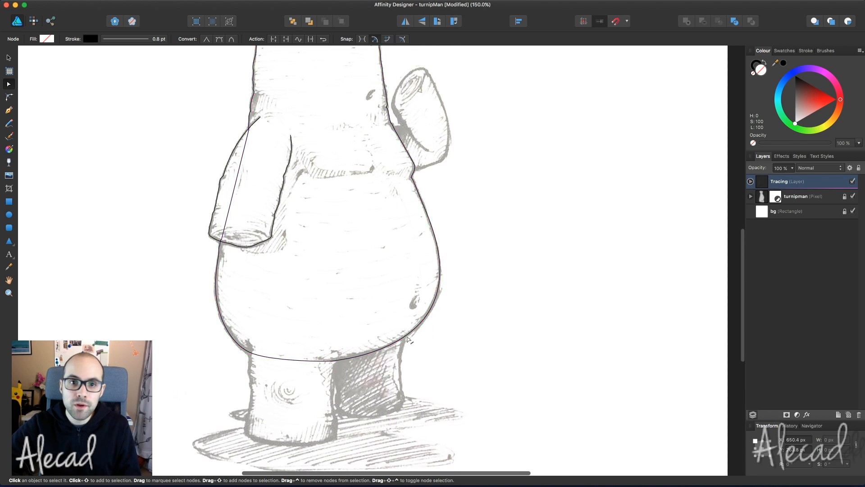
{"action": "scroll", "coordinate": [315, 271], "scroll_direction": "right", "scroll_amount": 4}
{"action": "scroll", "coordinate": [301, 232], "scroll_direction": "down", "scroll_amount": 4}
{"action": "scroll", "coordinate": [297, 233], "scroll_direction": "left", "scroll_amount": 2}
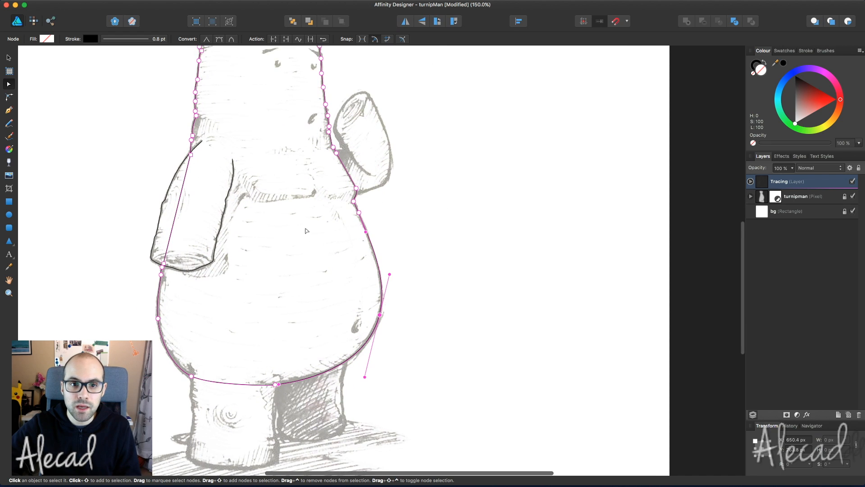
{"action": "scroll", "coordinate": [264, 346], "scroll_direction": "down", "scroll_amount": 3}
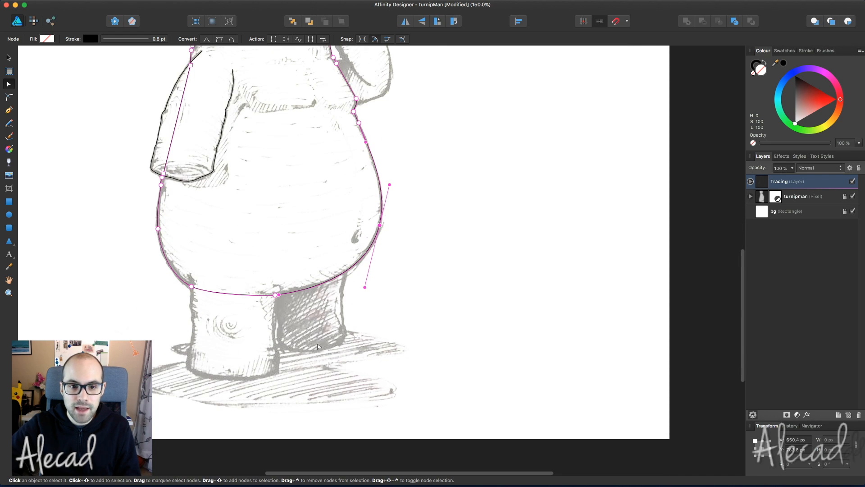
{"action": "key", "text": "super+s"}
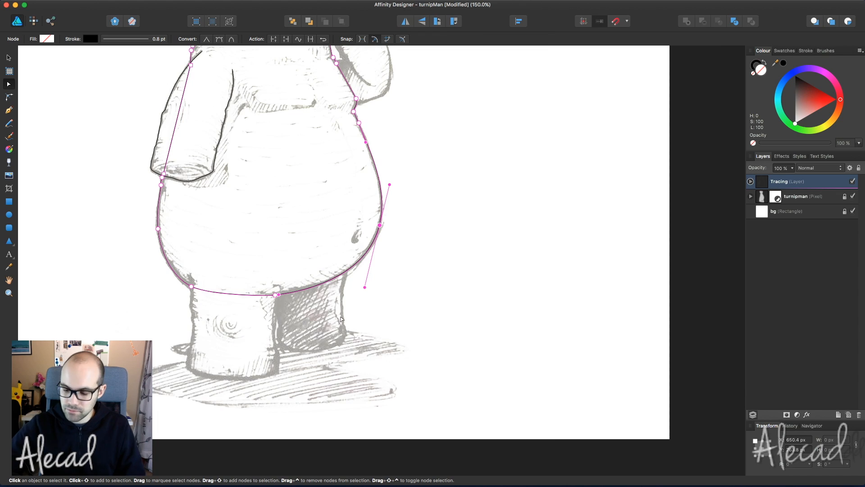
- Switch to the Pen tool and zoom in on the rear leg
{"action": "key", "text": "p"}
{"action": "scroll", "coordinate": [341, 319], "scroll_direction": "left", "scroll_amount": 3}
{"action": "key", "text": "super+d"}
{"action": "scroll", "coordinate": [310, 306], "scroll_direction": "up", "scroll_amount": 3}
- Start a curve at the rear leg's top and trace down its left edge to the bottom
{"action": "scroll", "coordinate": [306, 302], "scroll_direction": "down", "scroll_amount": 1}
{"action": "left_click", "coordinate": [238, 184]}
{"action": "left_click_drag", "start_coordinate": [245, 208], "coordinate": [239, 278]}
{"action": "left_click_drag", "start_coordinate": [247, 335], "coordinate": [247, 341]}
{"action": "left_click", "coordinate": [245, 357]}
{"action": "left_click_drag", "start_coordinate": [243, 377], "coordinate": [234, 405]}
{"action": "left_click_drag", "start_coordinate": [232, 416], "coordinate": [234, 439]}
{"action": "scroll", "coordinate": [235, 439], "scroll_direction": "down", "scroll_amount": 2}
- Continue the leg outline across its base and up the right side, finish it, and save
{"action": "left_click_drag", "start_coordinate": [346, 421], "coordinate": [433, 422]}
{"action": "left_click_drag", "start_coordinate": [475, 402], "coordinate": [478, 397]}
{"action": "left_click_drag", "start_coordinate": [479, 356], "coordinate": [477, 349]}
{"action": "left_click_drag", "start_coordinate": [470, 336], "coordinate": [466, 335]}
{"action": "scroll", "coordinate": [464, 303], "scroll_direction": "right", "scroll_amount": 1}
{"action": "left_click_drag", "start_coordinate": [460, 287], "coordinate": [464, 249]}
{"action": "left_click_drag", "start_coordinate": [470, 219], "coordinate": [472, 209]}
{"action": "left_click", "coordinate": [488, 183]}
{"action": "scroll", "coordinate": [487, 184], "scroll_direction": "right", "scroll_amount": 10}
{"action": "scroll", "coordinate": [487, 185], "scroll_direction": "up", "scroll_amount": 2}
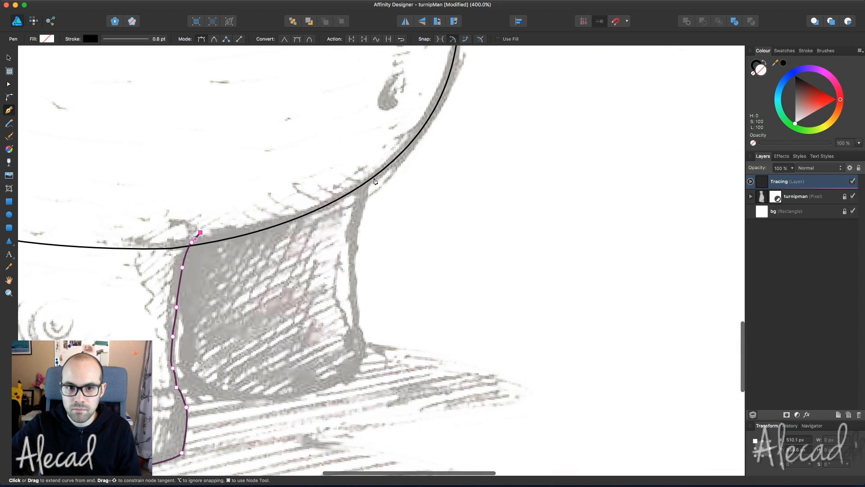
{"action": "left_click", "coordinate": [446, 187], "text": "super"}
{"action": "key", "text": "super+s"}
- Trace the body's right edge around the belly, ending at a sharp point, and save
{"action": "scroll", "coordinate": [371, 172], "scroll_direction": "left", "scroll_amount": 1}
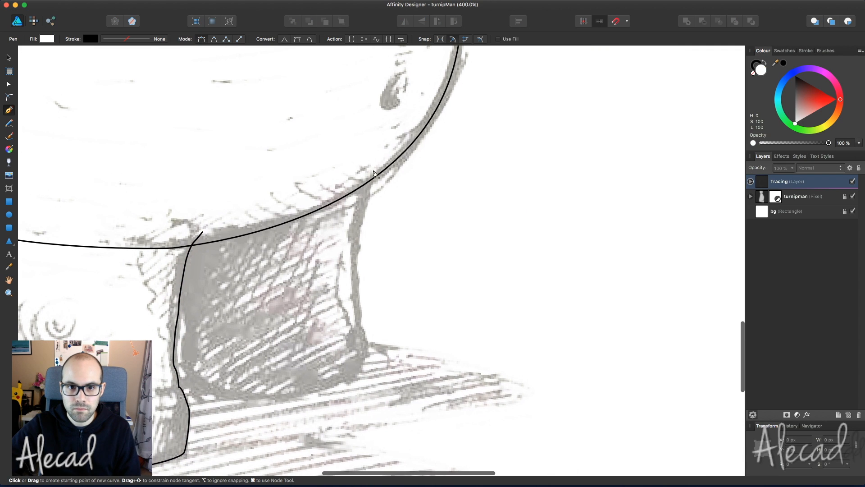
{"action": "left_click", "coordinate": [374, 170]}
{"action": "left_click_drag", "start_coordinate": [364, 191], "coordinate": [363, 200]}
{"action": "left_click_drag", "start_coordinate": [358, 222], "coordinate": [356, 228]}
{"action": "left_click", "coordinate": [365, 336]}
{"action": "left_click", "coordinate": [364, 359]}
{"action": "left_click_drag", "start_coordinate": [274, 396], "coordinate": [180, 370]}
{"action": "left_click_drag", "start_coordinate": [180, 288], "coordinate": [178, 281]}
{"action": "left_click", "coordinate": [178, 259]}
{"action": "left_click", "coordinate": [459, 216], "text": "super"}
{"action": "key", "text": "super+s"}
- Start a curve at the right arm's base and trace up its inner edge over the tip
{"action": "scroll", "coordinate": [459, 217], "scroll_direction": "up", "scroll_amount": 15}
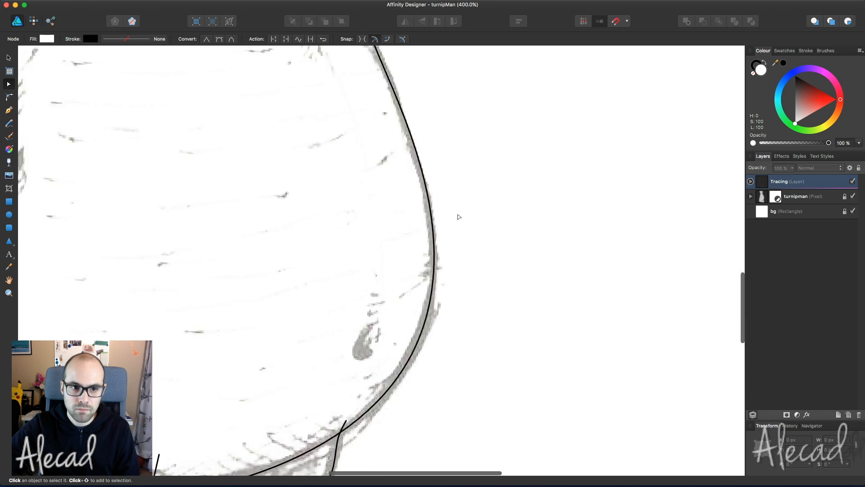
{"action": "left_click", "coordinate": [416, 306]}
{"action": "left_click_drag", "start_coordinate": [385, 291], "coordinate": [379, 287]}
{"action": "left_click", "coordinate": [373, 279]}
{"action": "left_click", "coordinate": [357, 257]}
{"action": "left_click", "coordinate": [338, 234]}
{"action": "left_click_drag", "start_coordinate": [324, 227], "coordinate": [323, 220]}
{"action": "left_click", "coordinate": [311, 158]}
{"action": "left_click", "coordinate": [320, 135]}
{"action": "left_click_drag", "start_coordinate": [366, 88], "coordinate": [387, 81]}
- Continue the arm outline down its outer side to a corner at the bottom
{"action": "left_click", "coordinate": [428, 146]}
{"action": "left_click_drag", "start_coordinate": [437, 166], "coordinate": [447, 197]}
{"action": "left_click_drag", "start_coordinate": [454, 297], "coordinate": [437, 330]}
{"action": "left_click", "coordinate": [446, 321], "text": "alt"}
{"action": "left_click_drag", "start_coordinate": [438, 332], "coordinate": [432, 335]}
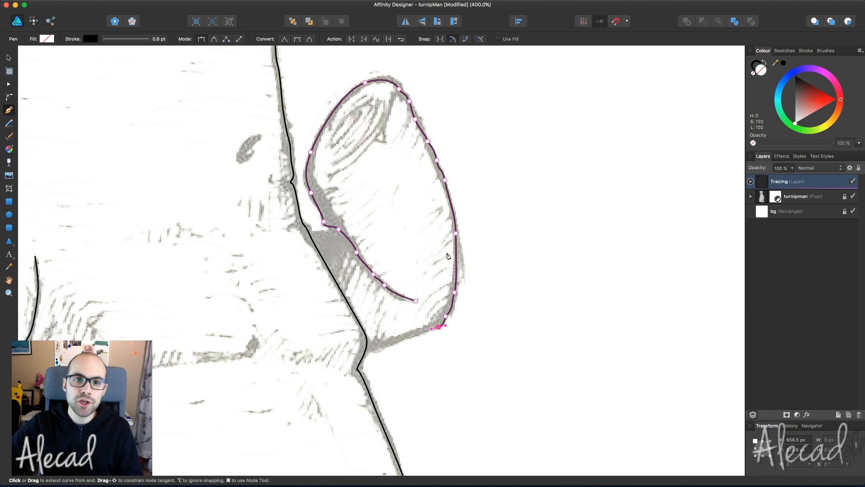
- Extend the arm path along its bottom, back up to the arm's base, and close it
{"action": "scroll", "coordinate": [448, 255], "scroll_direction": "up", "scroll_amount": 5}
{"action": "scroll", "coordinate": [448, 256], "scroll_direction": "down", "scroll_amount": 2}
{"action": "scroll", "coordinate": [438, 260], "scroll_direction": "down", "scroll_amount": 1}
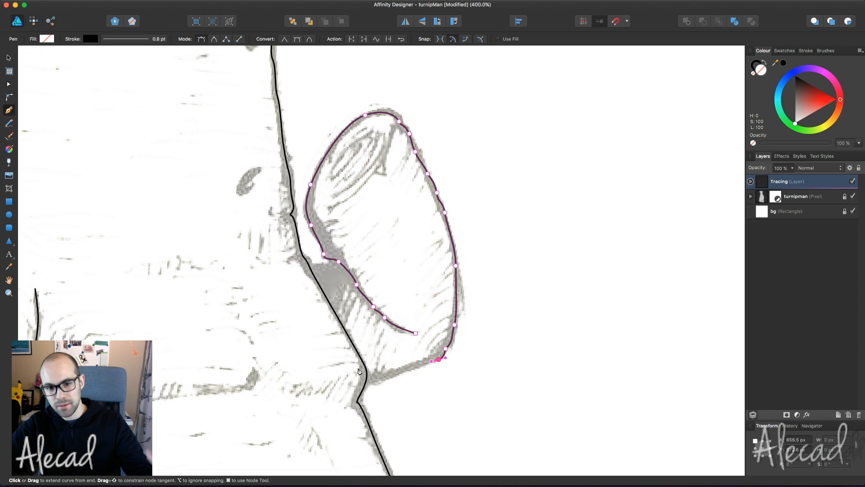
{"action": "left_click", "coordinate": [387, 377]}
{"action": "left_click", "coordinate": [369, 383]}
{"action": "left_click", "coordinate": [344, 373]}
{"action": "left_click", "coordinate": [290, 317]}
{"action": "left_click", "coordinate": [286, 276]}
{"action": "left_click", "coordinate": [292, 262]}
{"action": "left_click_drag", "start_coordinate": [334, 265], "coordinate": [341, 268]}
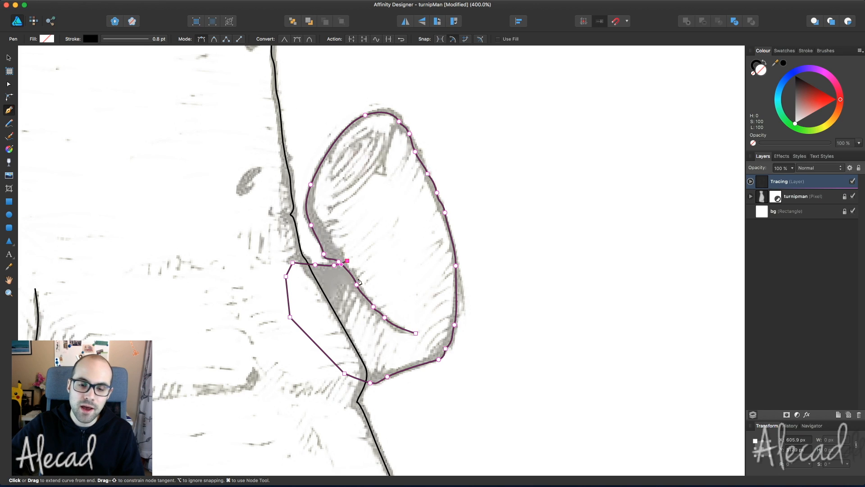
{"action": "left_click", "coordinate": [415, 333]}
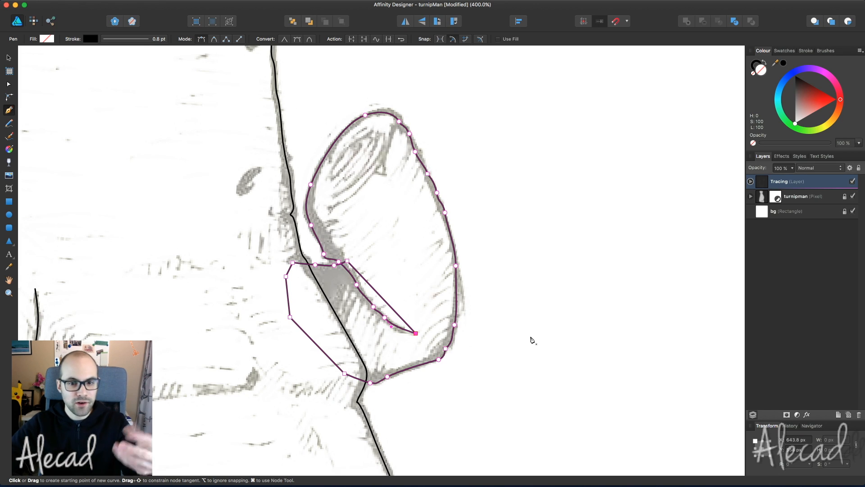
- Undo the closing segment and extra bottom points, leaving the arm curve open
{"action": "key", "text": "super+z"}
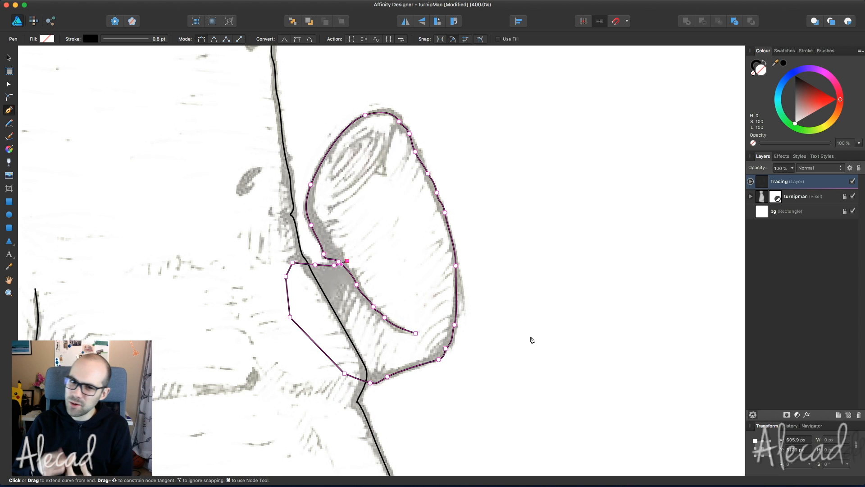
{"action": "key", "text": "super+z"}
{"action": "key", "text": "super+z"}
{"action": "key", "text": "super+z"}
{"action": "key", "text": "super+z"}
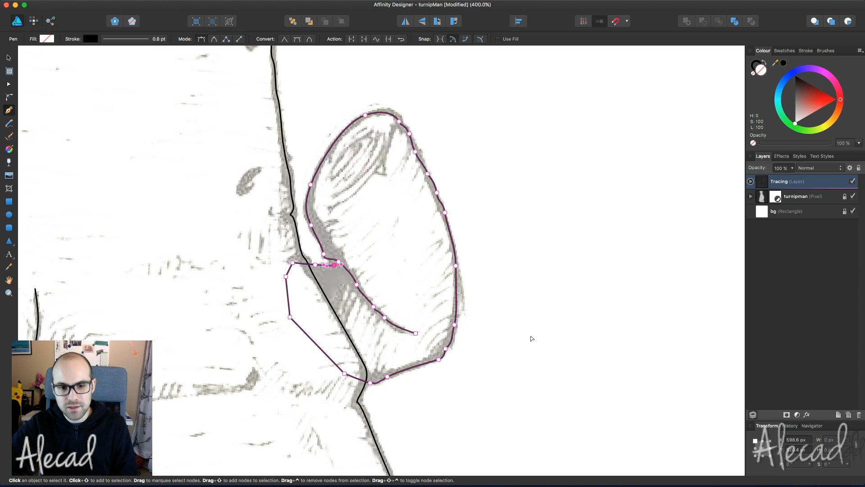
{"action": "key", "text": "super+z"}
{"action": "key", "text": "super+z"}
{"action": "key", "text": "super+z"}
{"action": "key", "text": "super+z"}
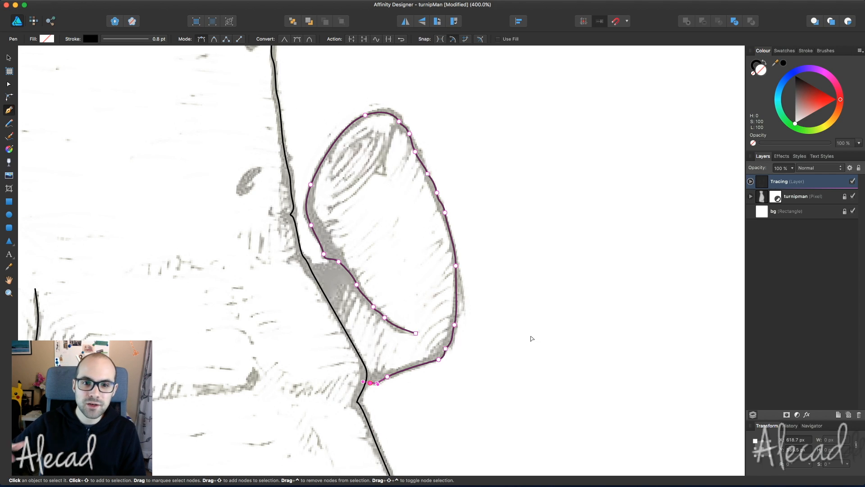
{"action": "key", "text": "super+z"}
{"action": "key", "text": "super+z"}
{"action": "key", "text": "super+z"}
{"action": "key", "text": "super+z"}
{"action": "key", "text": "Escape"}
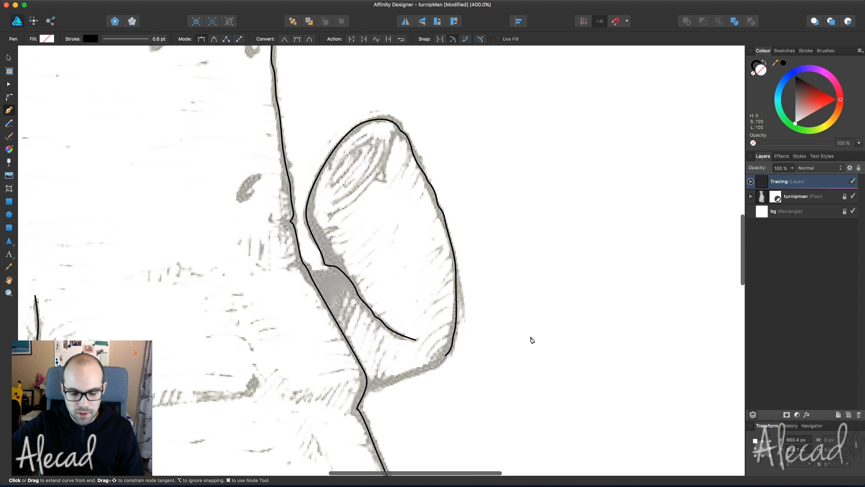
{"action": "scroll", "coordinate": [531, 339], "scroll_direction": "down", "scroll_amount": 2}
{"action": "key", "text": "a"}
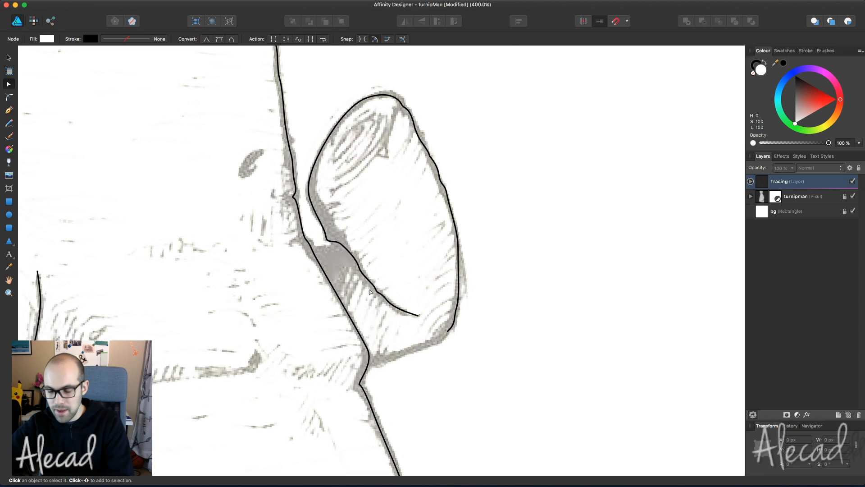
{"action": "key", "text": "p"}
- Draw a closed sleeve shape around the right arm's base where it meets the body
{"action": "left_click_drag", "start_coordinate": [319, 247], "coordinate": [349, 244]}
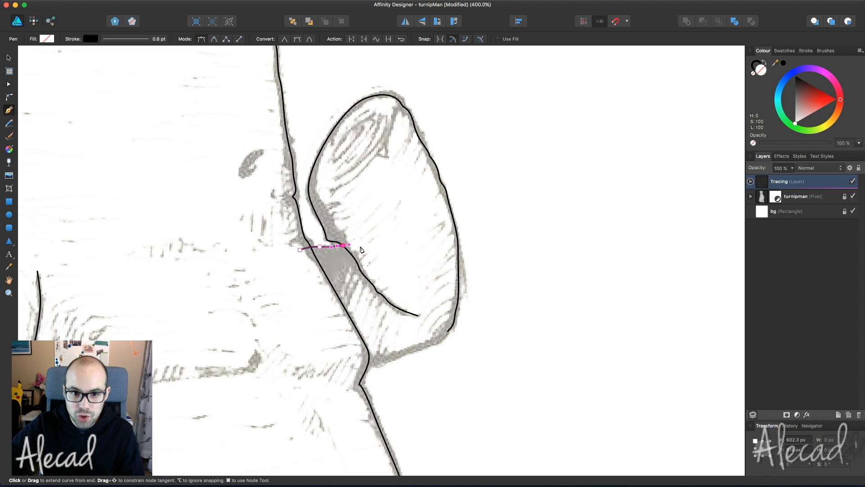
{"action": "left_click", "coordinate": [358, 245]}
{"action": "left_click", "coordinate": [450, 328]}
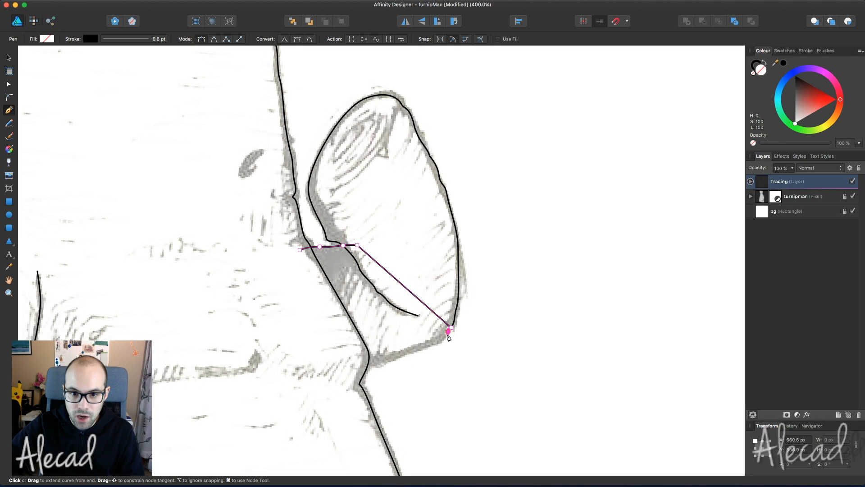
{"action": "left_click_drag", "start_coordinate": [438, 342], "coordinate": [372, 369]}
{"action": "left_click", "coordinate": [359, 363]}
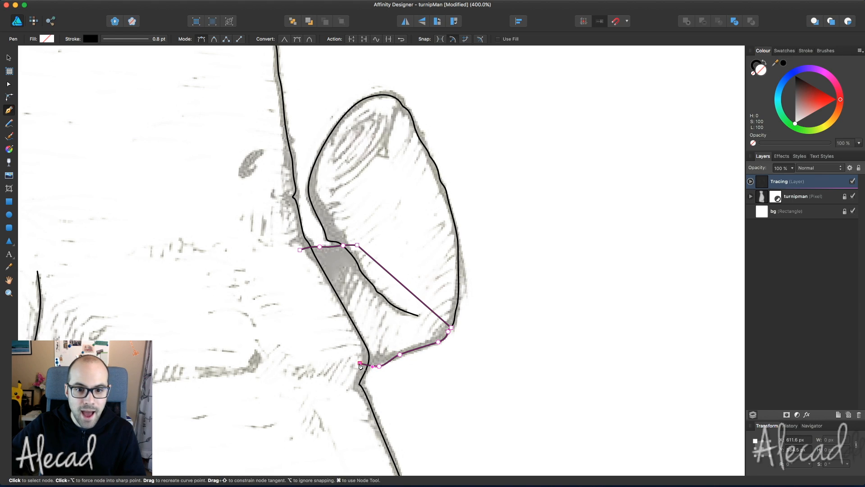
{"action": "left_click", "coordinate": [300, 249]}
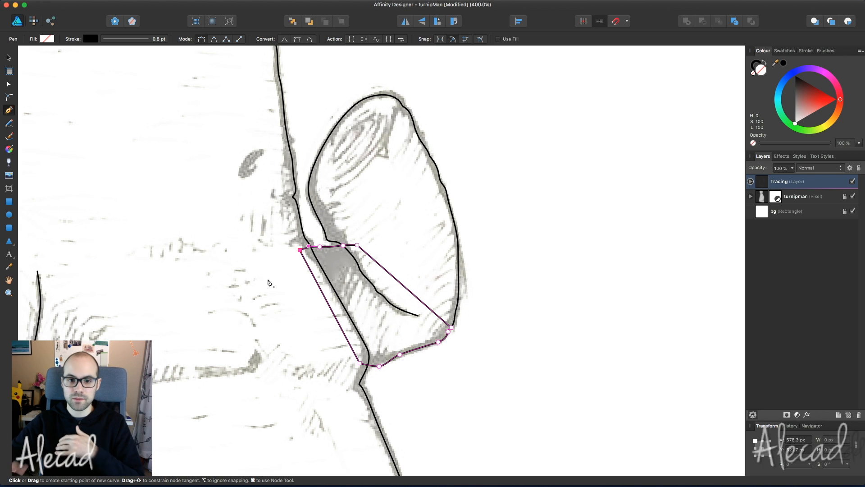
- Switch to the Node tool, zoom in, and inspect the sleeve shape against the arm curve
{"action": "key", "text": "a"}
{"action": "left_click", "coordinate": [559, 308]}
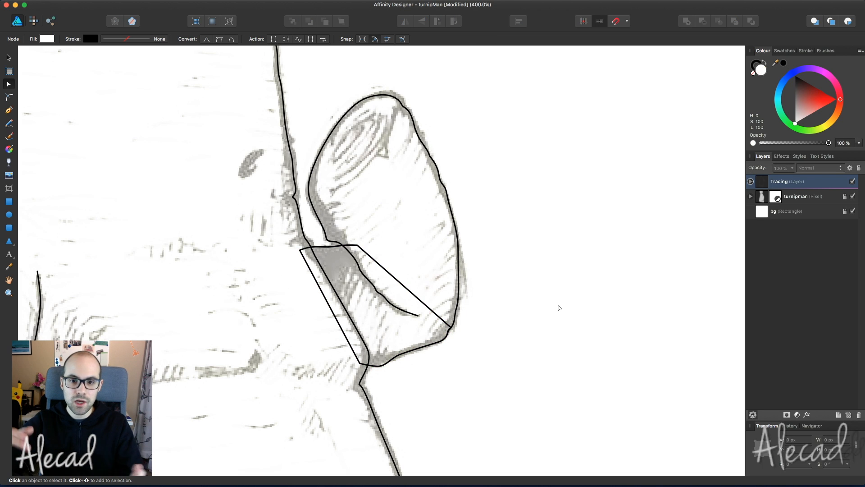
{"action": "key", "text": "super+equal"}
{"action": "key", "text": "super+equal"}
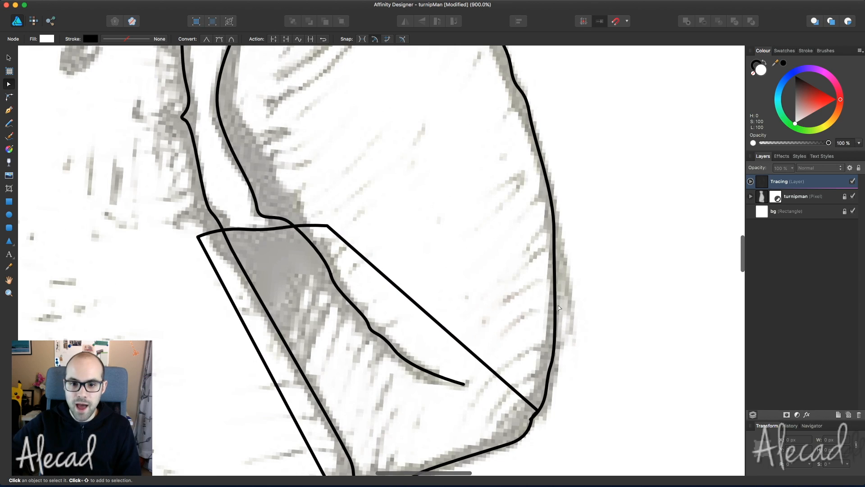
{"action": "scroll", "coordinate": [558, 307], "scroll_direction": "down", "scroll_amount": 6}
{"action": "left_click", "coordinate": [512, 276]}
{"action": "left_click", "coordinate": [542, 275]}
{"action": "left_click", "coordinate": [515, 266]}
{"action": "left_click", "coordinate": [496, 261]}
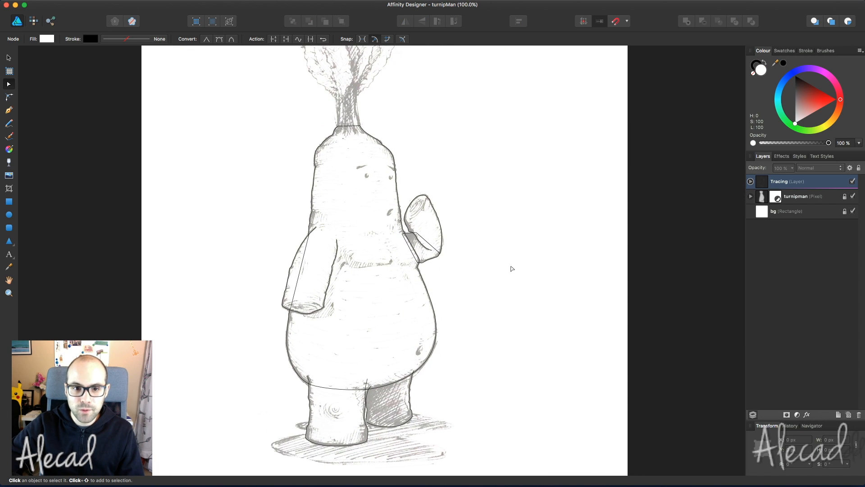
- Set the turnipman sketch layer's opacity to 30%
{"action": "left_click", "coordinate": [806, 200]}
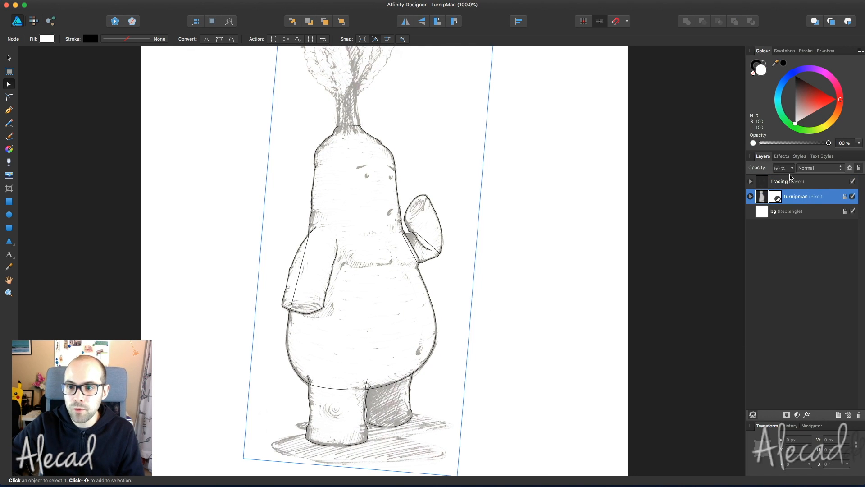
{"action": "left_click", "coordinate": [779, 169]}
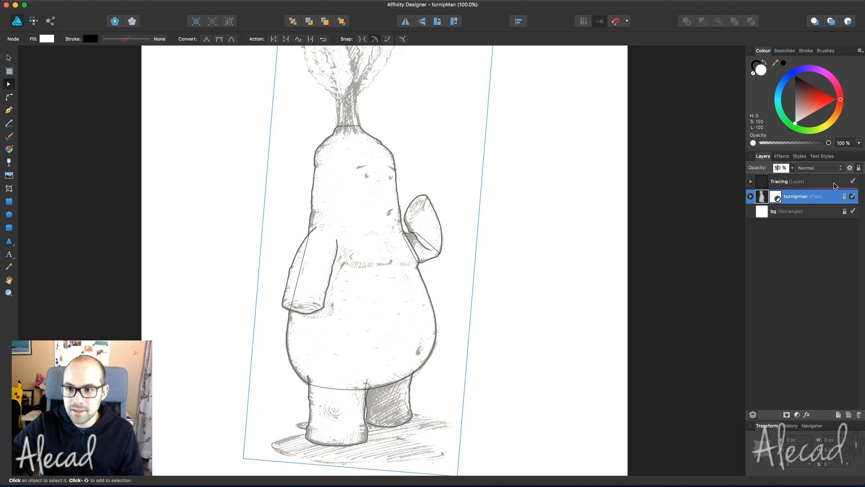
{"action": "type", "text": "30"}
{"action": "key", "text": "Return"}
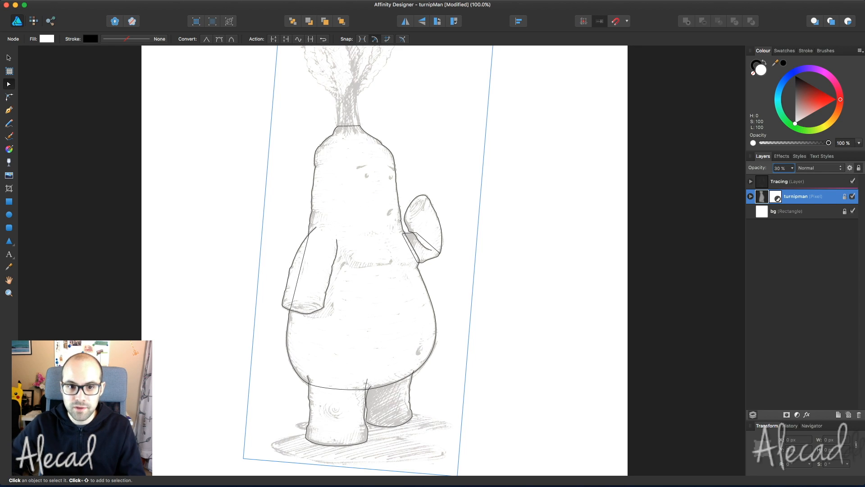
{"action": "left_click", "coordinate": [563, 188]}
- Zoom in on the leafy top and save the document
{"action": "scroll", "coordinate": [564, 189], "scroll_direction": "down", "scroll_amount": 3}
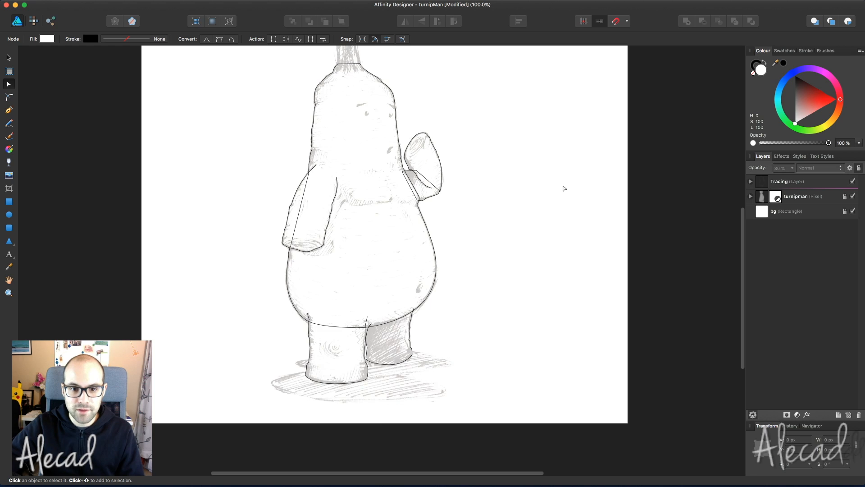
{"action": "scroll", "coordinate": [564, 189], "scroll_direction": "up", "scroll_amount": 3}
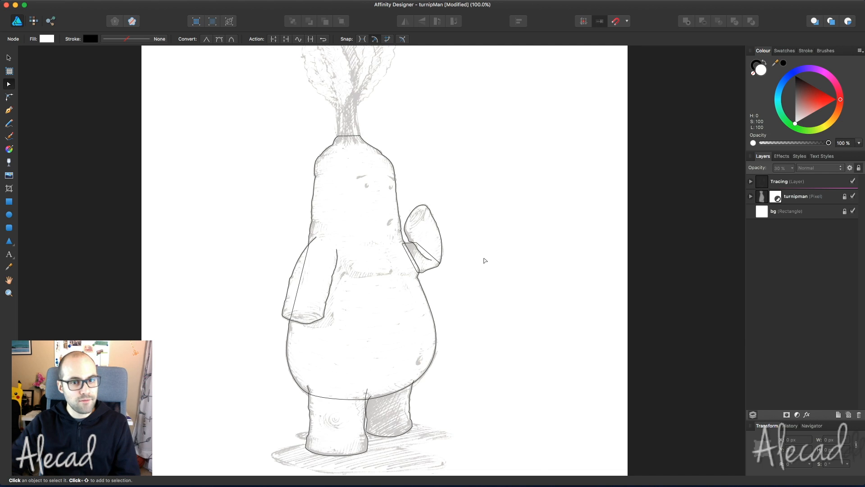
{"action": "scroll", "coordinate": [484, 259], "scroll_direction": "up", "scroll_amount": 5}
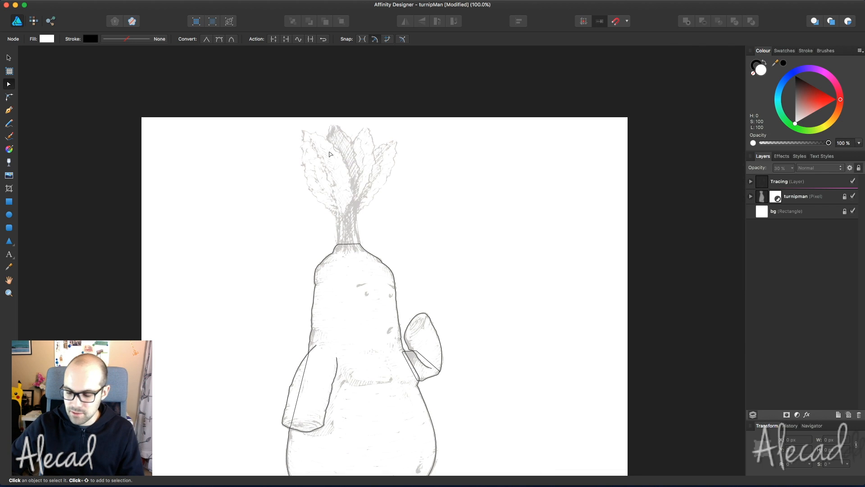
{"action": "key", "text": "super+plus"}
{"action": "key", "text": "super+s"}
{"action": "scroll", "coordinate": [326, 152], "scroll_direction": "up", "scroll_amount": 6}
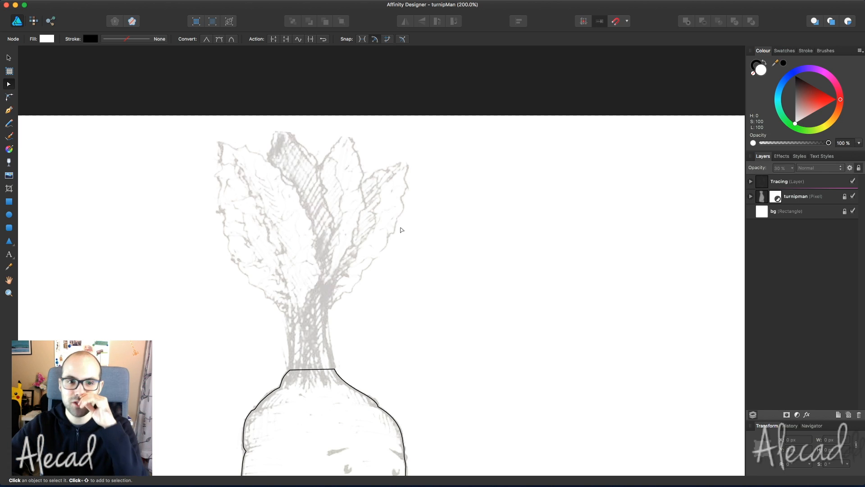
- On the Tracing layer, pen-trace a short curve up the lower left leaf edge
{"action": "left_click", "coordinate": [824, 180]}
{"action": "key", "text": "p"}
{"action": "left_click", "coordinate": [284, 312]}
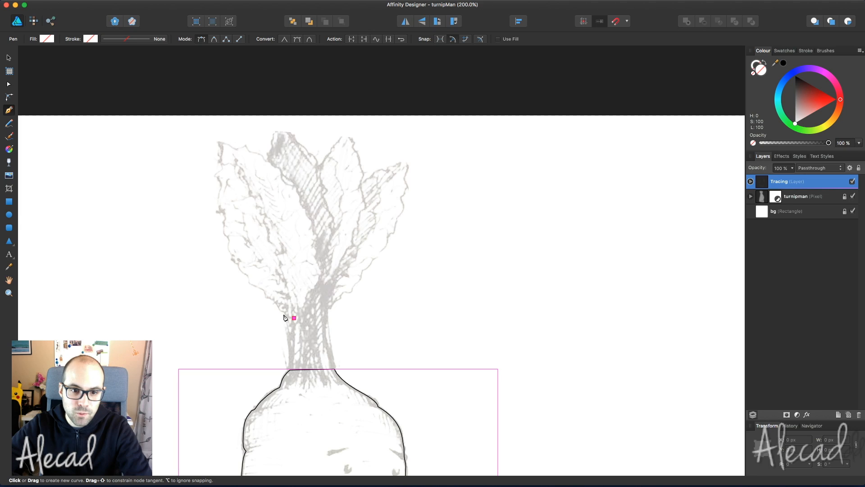
{"action": "left_click", "coordinate": [276, 299]}
{"action": "left_click", "coordinate": [266, 297]}
{"action": "left_click", "coordinate": [264, 292]}
{"action": "left_click", "coordinate": [261, 287]}
{"action": "left_click", "coordinate": [252, 284]}
{"action": "left_click_drag", "start_coordinate": [247, 273], "coordinate": [235, 265]}
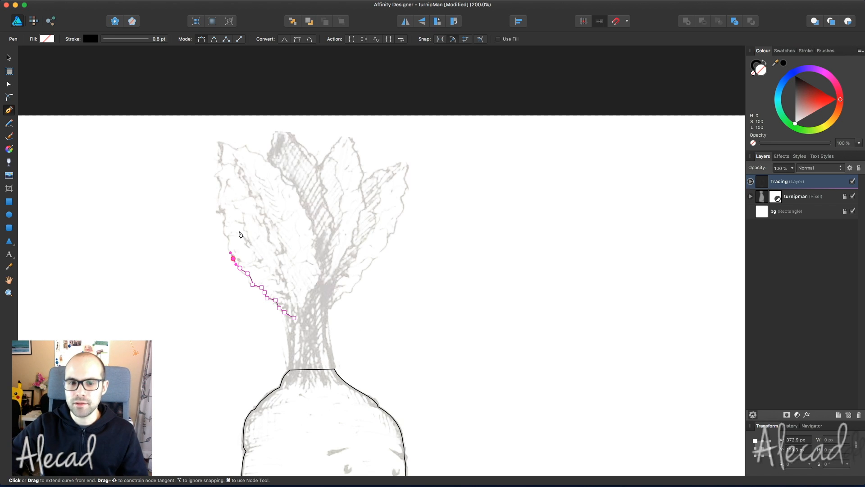
{"action": "scroll", "coordinate": [241, 235], "scroll_direction": "up", "scroll_amount": 3}
{"action": "scroll", "coordinate": [242, 234], "scroll_direction": "left", "scroll_amount": 4}
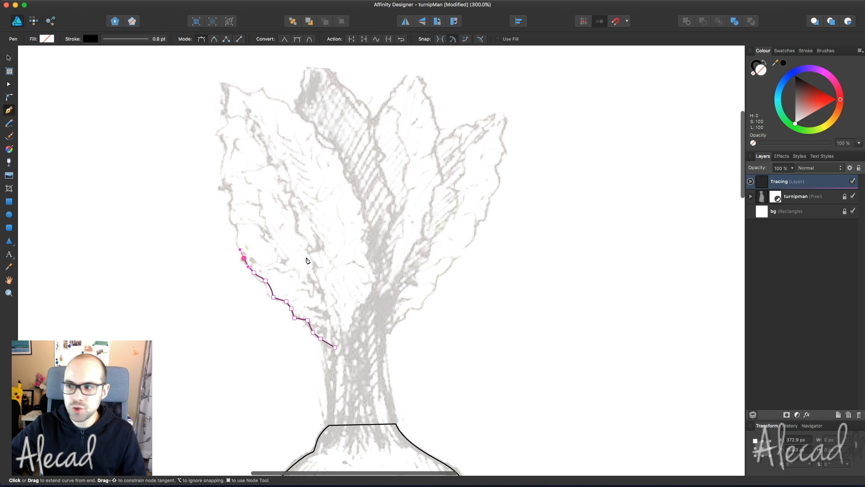
{"action": "key", "text": "Escape"}
- Select the traced leaf-edge line with the Node Tool
{"action": "scroll", "coordinate": [230, 176], "scroll_direction": "down", "scroll_amount": 10}
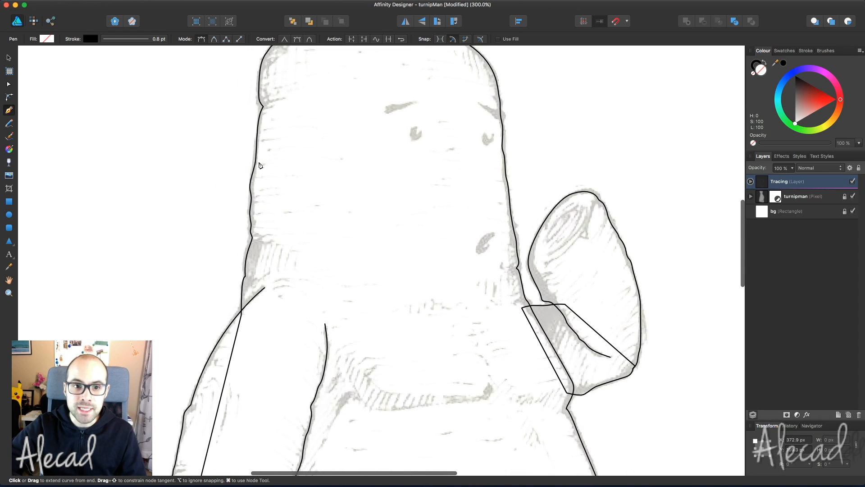
{"action": "scroll", "coordinate": [253, 243], "scroll_direction": "up", "scroll_amount": 10}
{"action": "scroll", "coordinate": [281, 233], "scroll_direction": "down", "scroll_amount": 2}
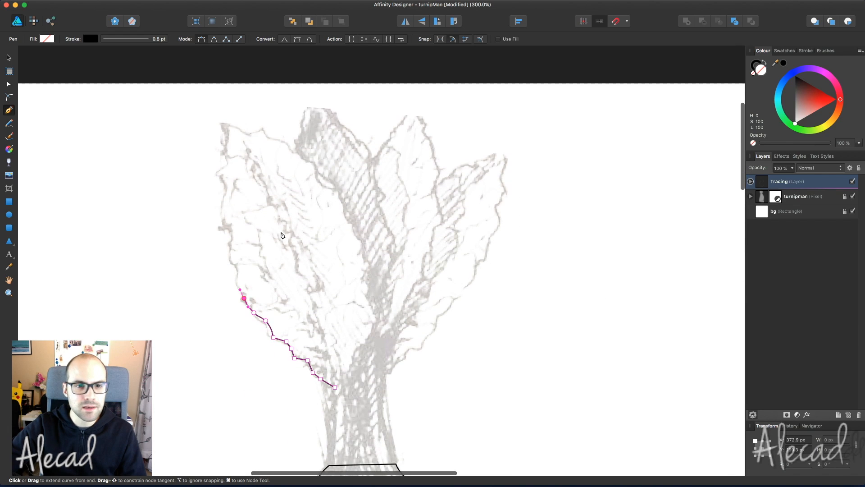
{"action": "key", "text": "a"}
{"action": "scroll", "coordinate": [302, 306], "scroll_direction": "down", "scroll_amount": 1}
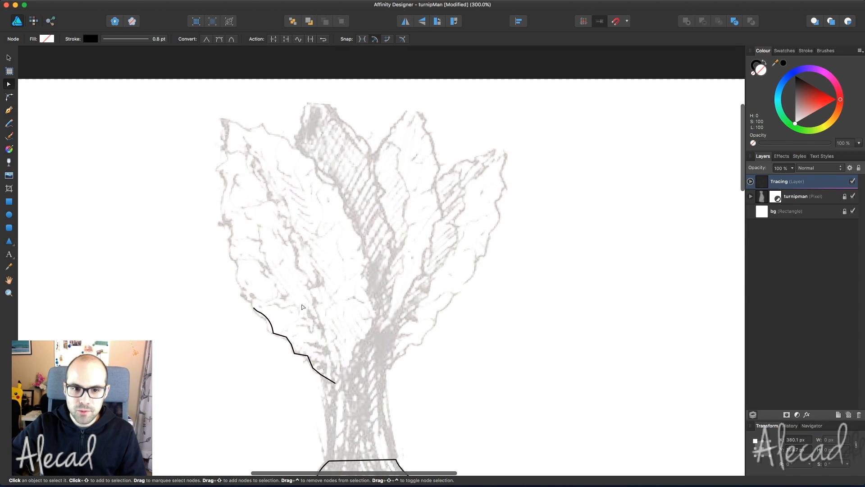
{"action": "left_click", "coordinate": [284, 326]}
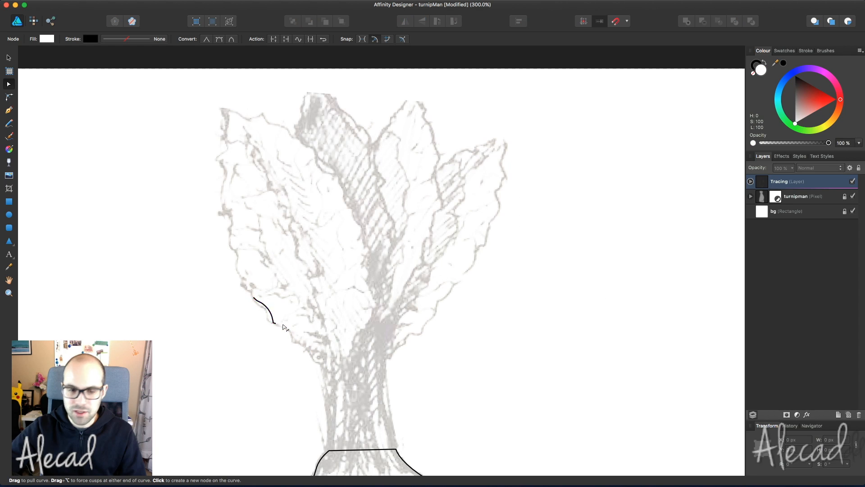
- Set the turnipman sketch layer's opacity to 50%
{"action": "left_click", "coordinate": [801, 198]}
{"action": "left_click", "coordinate": [777, 168]}
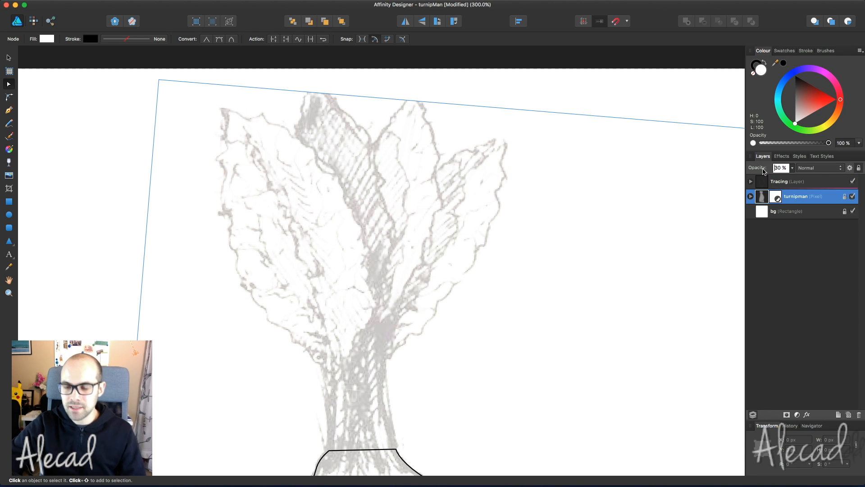
{"action": "type", "text": "50"}
{"action": "key", "text": "Return"}
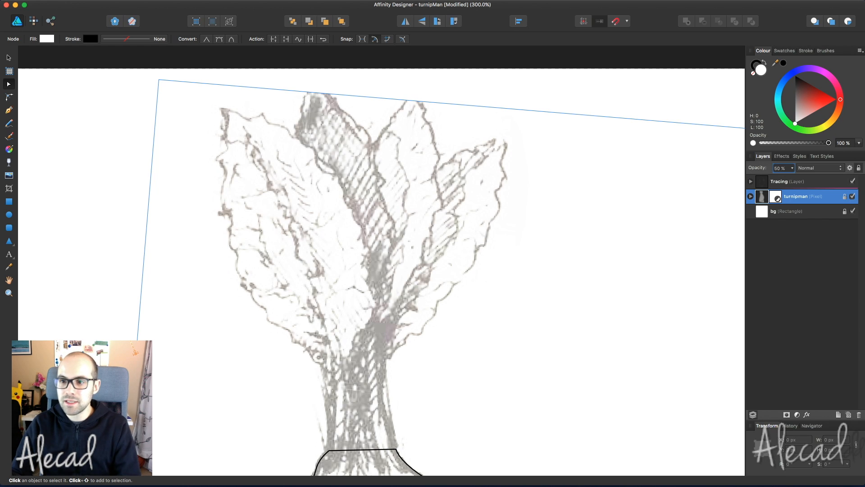
{"action": "left_click", "coordinate": [650, 186]}
- Reactivate the Tracing layer, save, and begin freehand-tracing the lower left leaf edge
{"action": "left_click", "coordinate": [826, 183]}
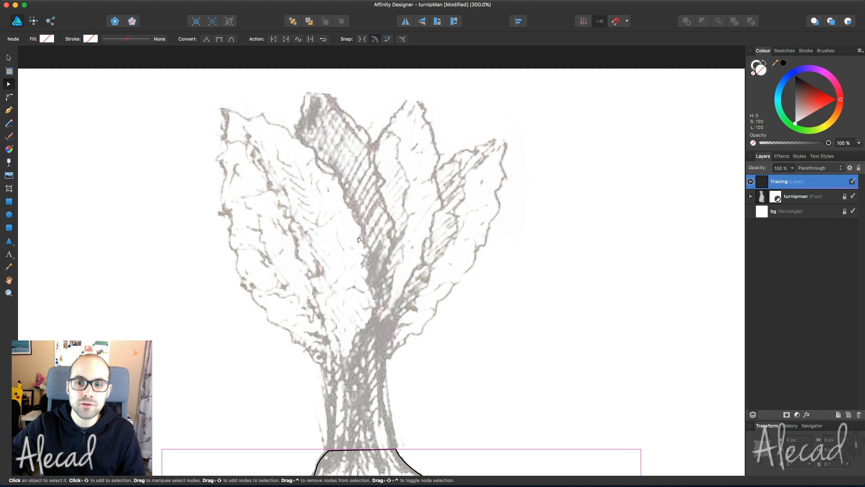
{"action": "key", "text": "super+s"}
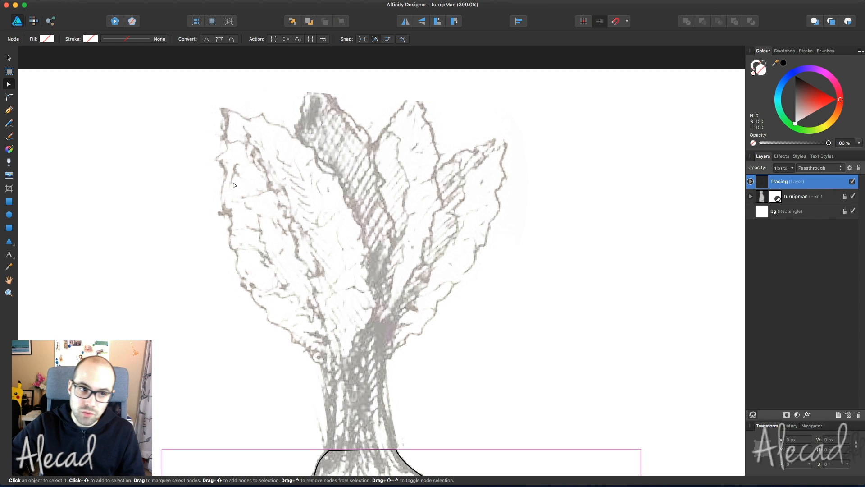
{"action": "left_click", "coordinate": [9, 124]}
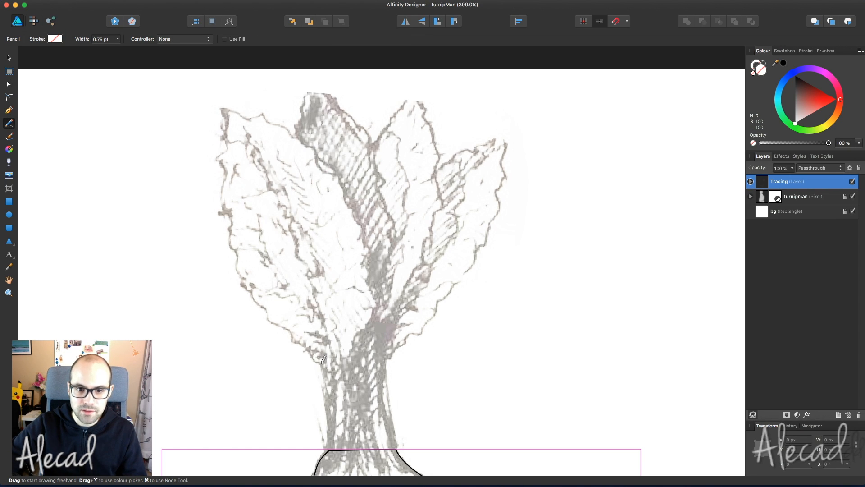
{"action": "left_click_drag", "start_coordinate": [323, 359], "coordinate": [314, 359]}
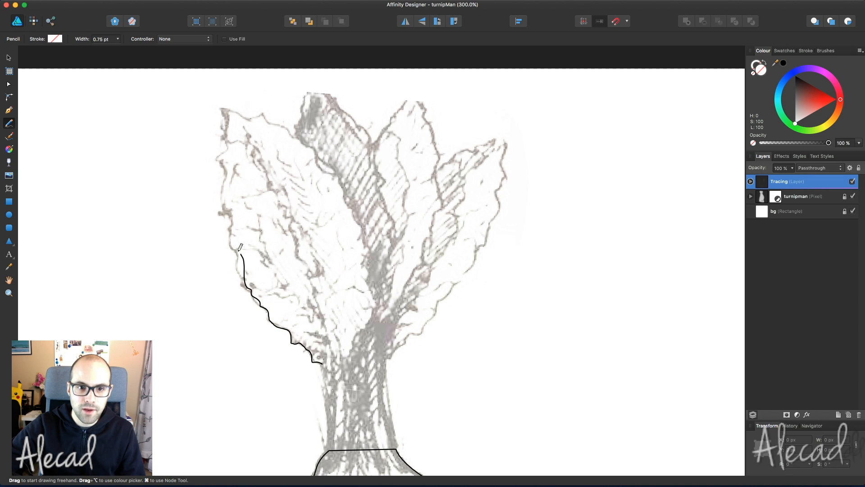
{"action": "left_click_drag", "start_coordinate": [231, 216], "coordinate": [230, 166]}
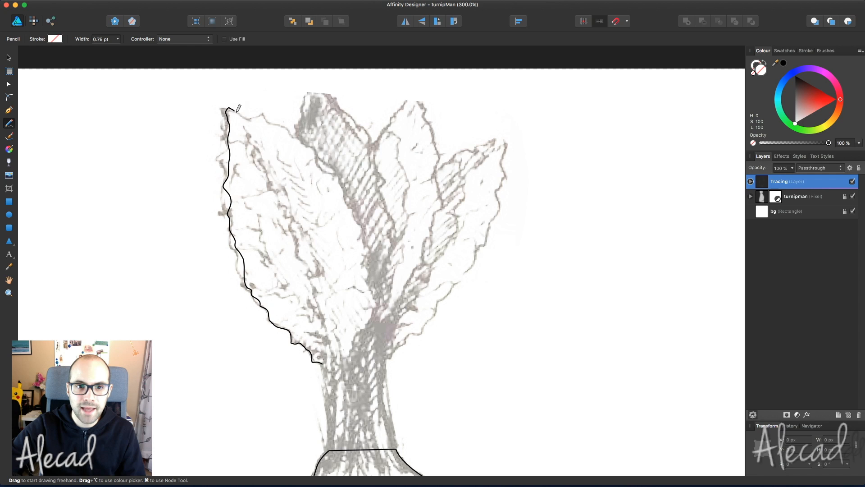
{"action": "left_click_drag", "start_coordinate": [238, 108], "coordinate": [252, 117]}
{"action": "scroll", "coordinate": [338, 237], "scroll_direction": "left", "scroll_amount": 10}
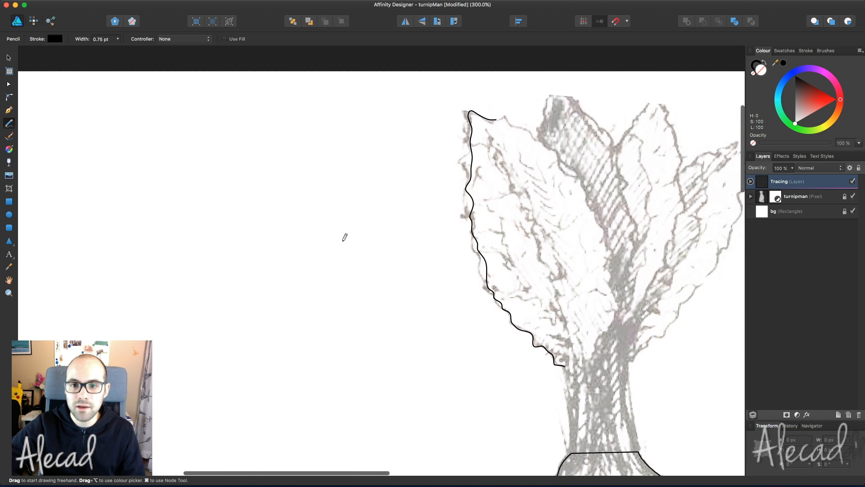
{"action": "scroll", "coordinate": [344, 238], "scroll_direction": "right", "scroll_amount": 10}
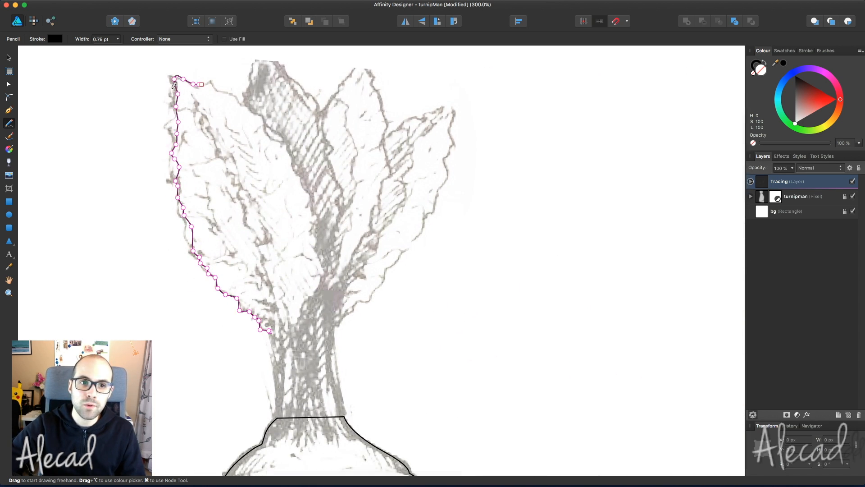
{"action": "scroll", "coordinate": [237, 294], "scroll_direction": "left", "scroll_amount": 2}
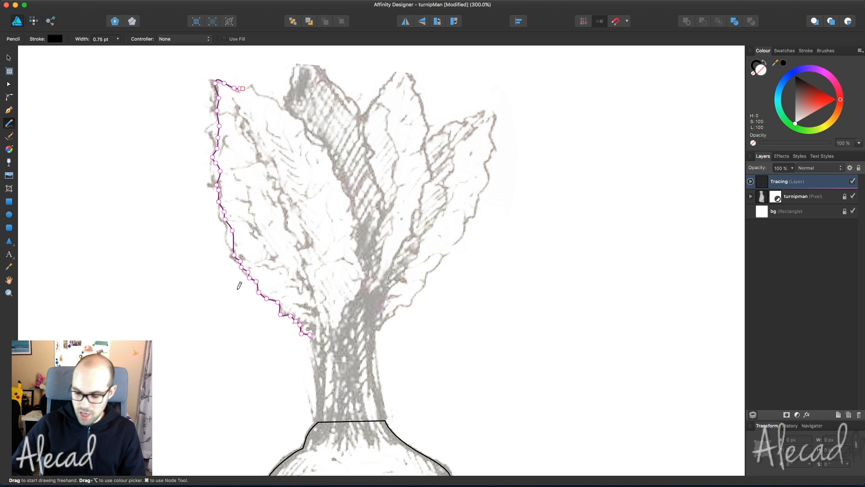
{"action": "key", "text": "super+z"}
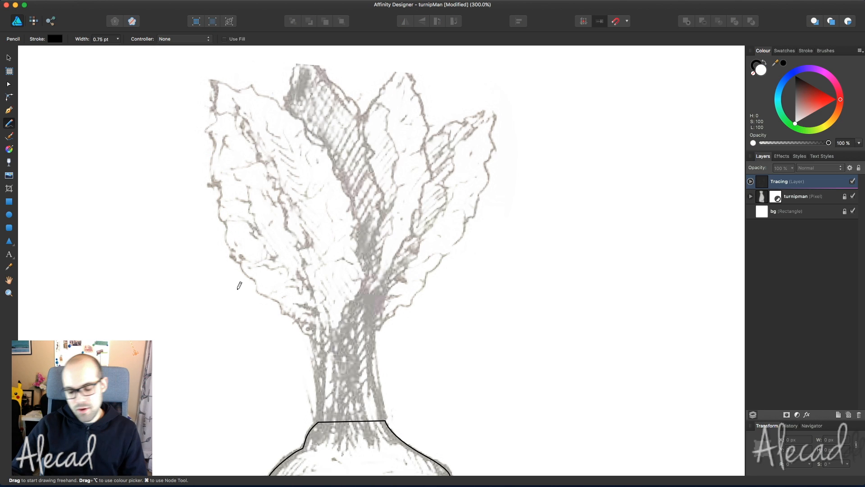
{"action": "key", "text": "v"}
{"action": "key", "text": "super+s"}
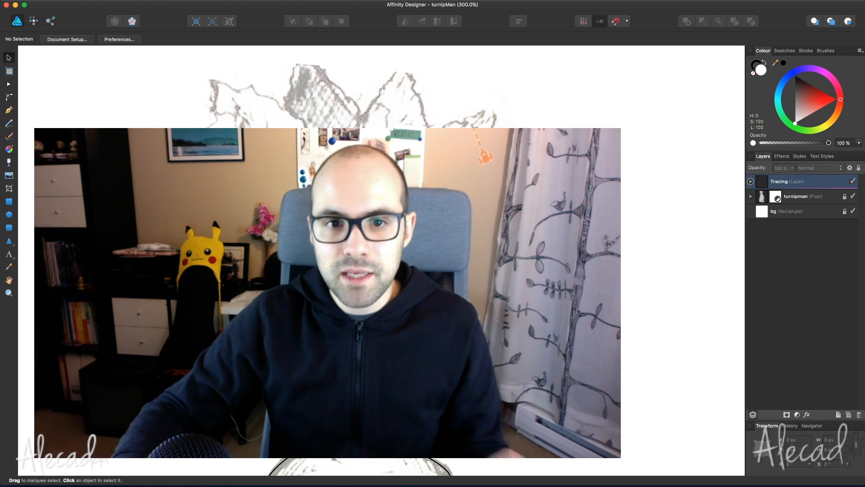
{"action": "left_click", "coordinate": [9, 123]}
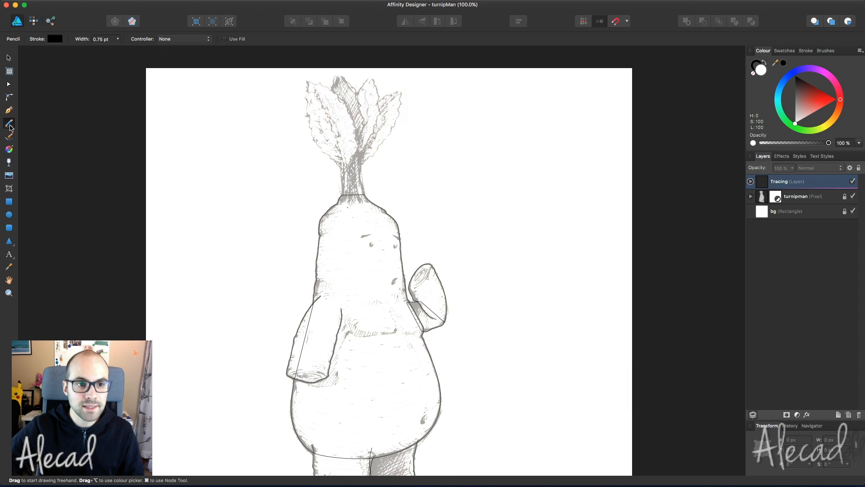
- Zoom in on the leafy top and freehand-trace the left leaf's outer and inner edges
{"action": "key", "text": "super+plus"}
{"action": "key", "text": "super+plus"}
{"action": "key", "text": "space"}
{"action": "left_click_drag", "start_coordinate": [371, 108], "coordinate": [455, 410]}
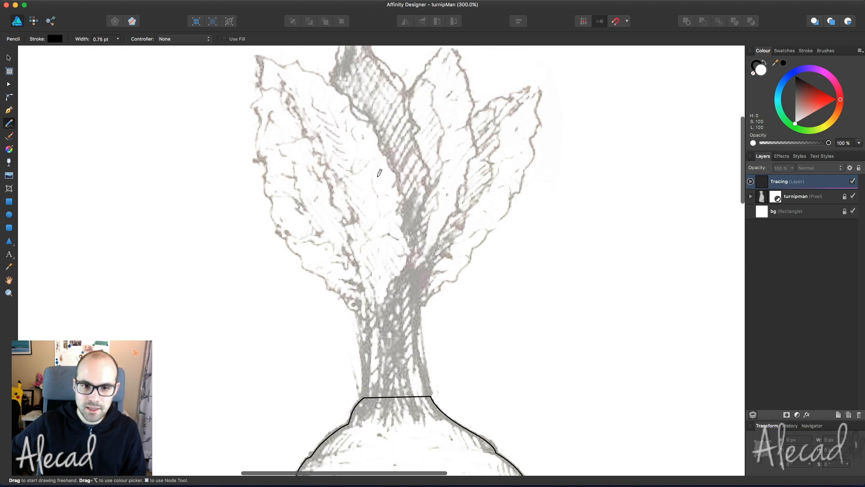
{"action": "scroll", "coordinate": [363, 311], "scroll_direction": "up", "scroll_amount": 3}
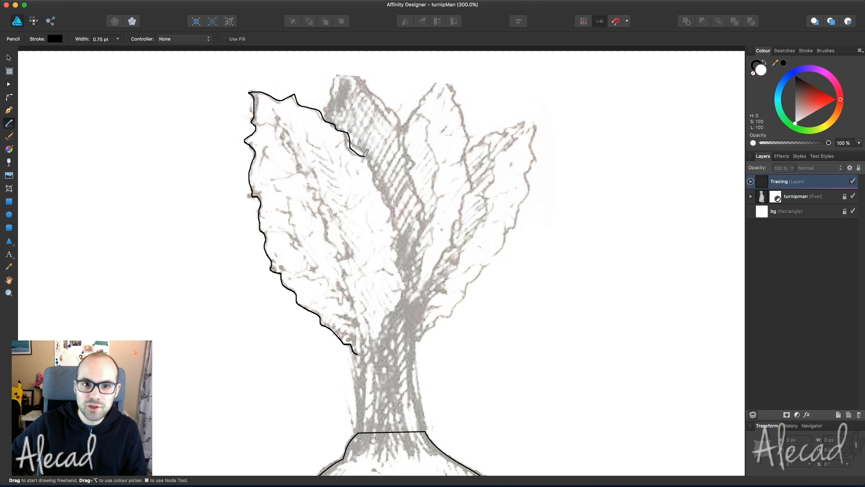
{"action": "mouse_move", "coordinate": [381, 185]}
{"action": "left_mouse_down"}
{"action": "mouse_move", "coordinate": [404, 289]}
{"action": "mouse_move", "coordinate": [373, 352]}
{"action": "left_mouse_up"}
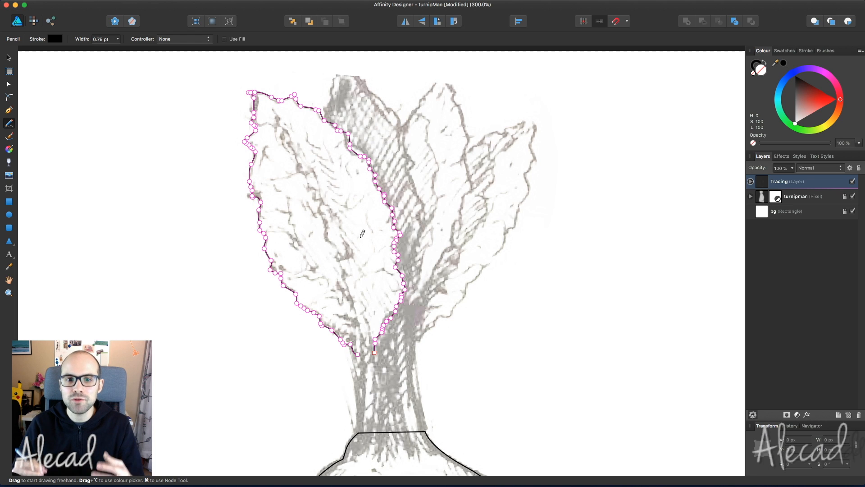
{"action": "key", "text": "space"}
{"action": "left_click_drag", "start_coordinate": [451, 238], "coordinate": [500, 227]}
{"action": "key", "text": "space"}
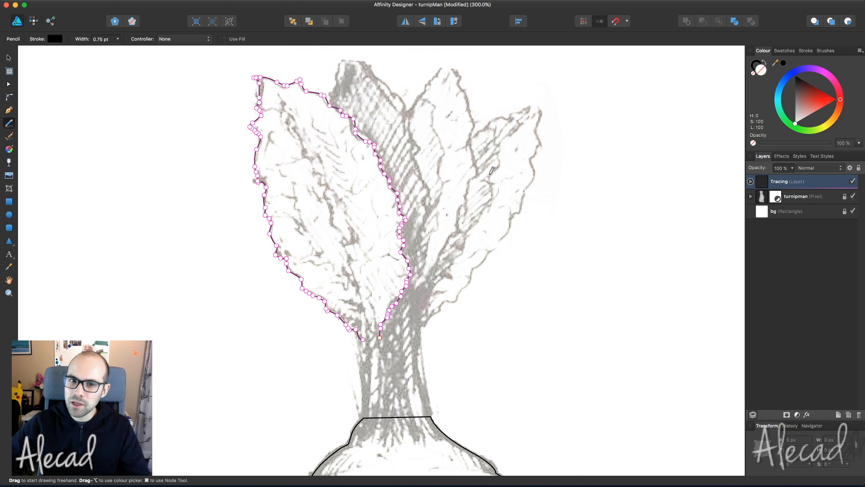
{"action": "key", "text": "space"}
{"action": "left_click_drag", "start_coordinate": [476, 229], "coordinate": [542, 123]}
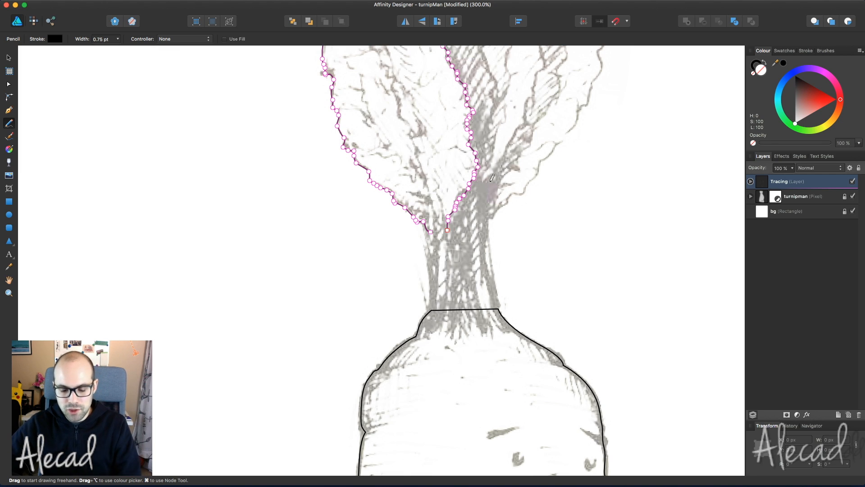
{"action": "key", "text": "p"}
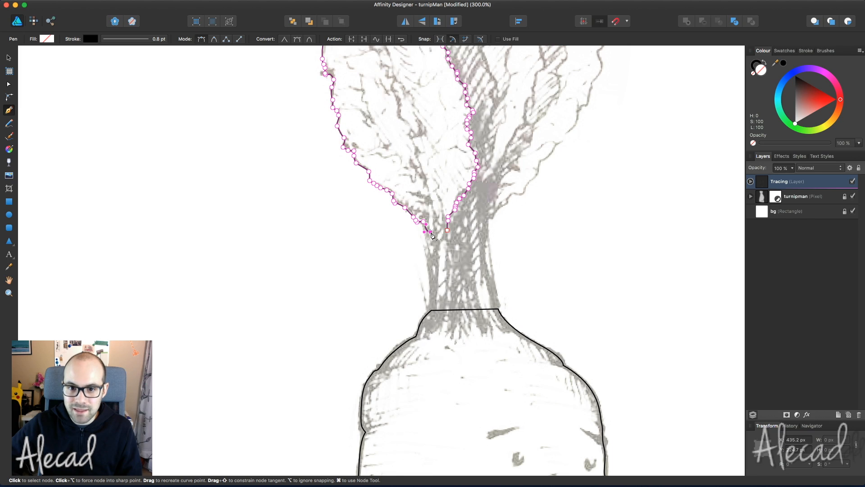
- Extend the left leaf path down the stalk and across its base, closing at the start node
{"action": "left_click", "coordinate": [431, 234]}
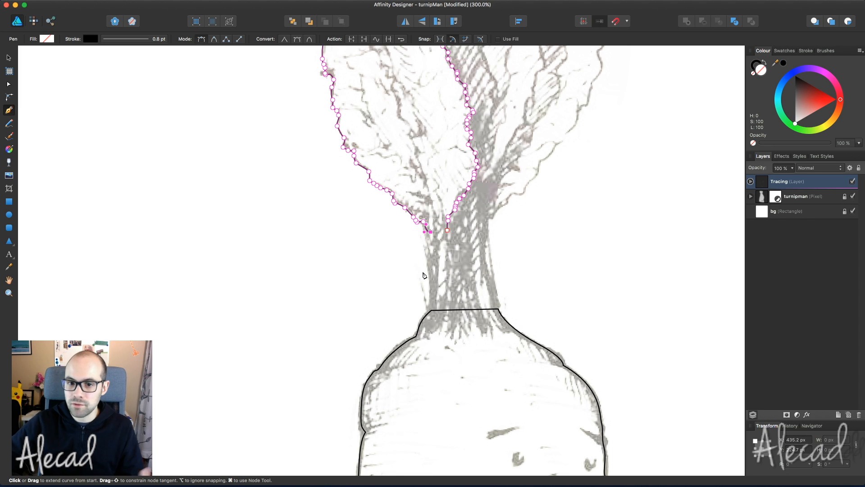
{"action": "left_click_drag", "start_coordinate": [430, 316], "coordinate": [425, 359]}
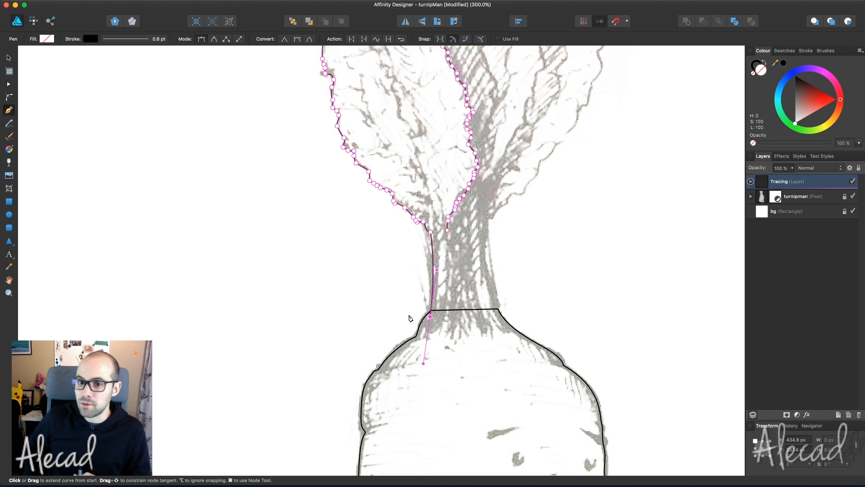
{"action": "left_click", "coordinate": [430, 317]}
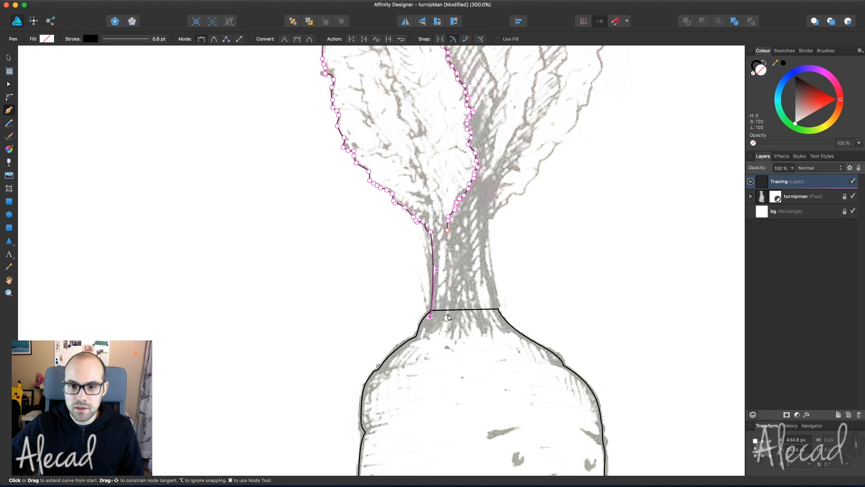
{"action": "left_click", "coordinate": [451, 314]}
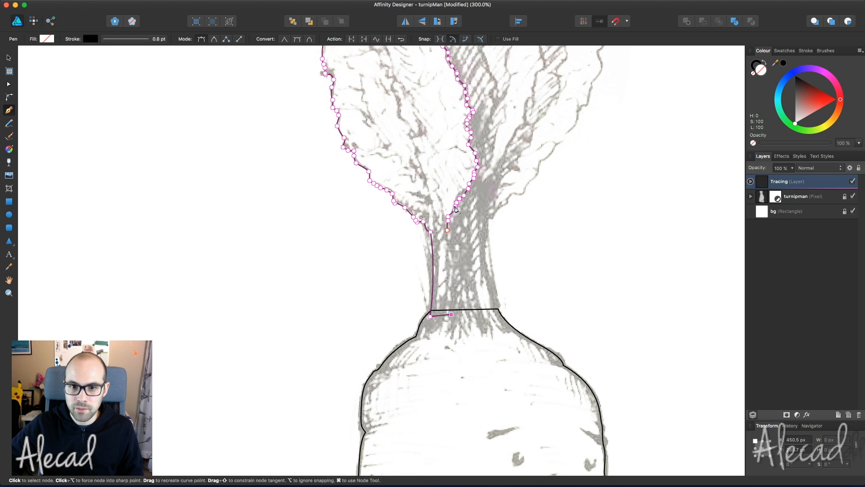
{"action": "left_click_drag", "start_coordinate": [449, 232], "coordinate": [451, 176]}
- Deselect the finished leaf shape and save the document
{"action": "key", "text": "a"}
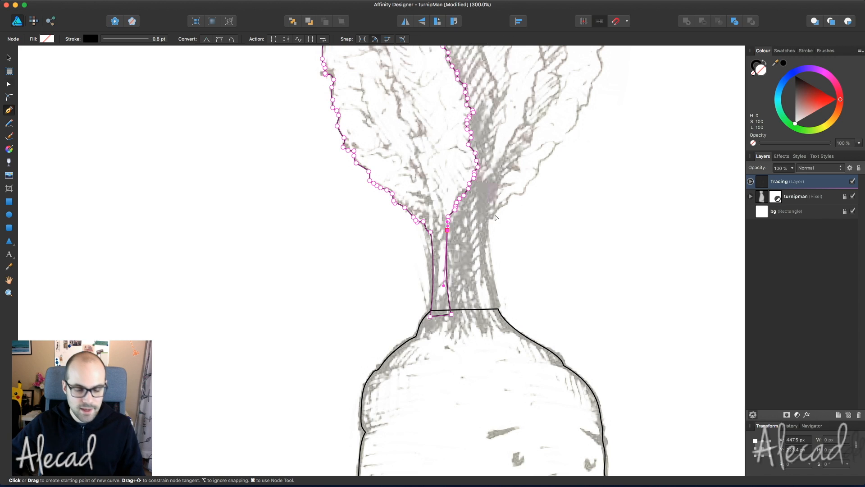
{"action": "left_click", "coordinate": [539, 194]}
{"action": "scroll", "coordinate": [511, 240], "scroll_direction": "up", "scroll_amount": 5}
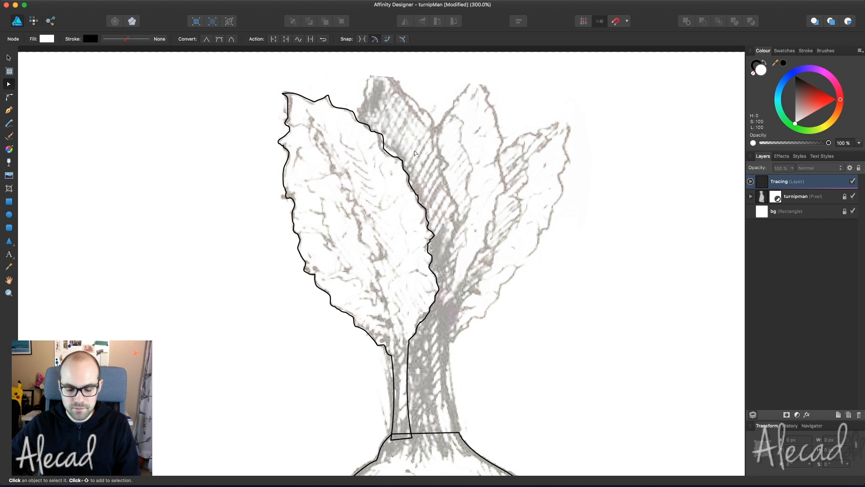
{"action": "key", "text": "super+s"}
- Freehand-trace the middle leaf's edge, pen its stalk outline down to the body, and save
{"action": "key", "text": "n"}
{"action": "mouse_move", "coordinate": [357, 130]}
{"action": "left_mouse_down"}
{"action": "mouse_move", "coordinate": [378, 71]}
{"action": "mouse_move", "coordinate": [413, 95]}
{"action": "mouse_move", "coordinate": [446, 160]}
{"action": "mouse_move", "coordinate": [454, 232]}
{"action": "mouse_move", "coordinate": [442, 298]}
{"action": "mouse_move", "coordinate": [422, 354]}
{"action": "left_mouse_up"}
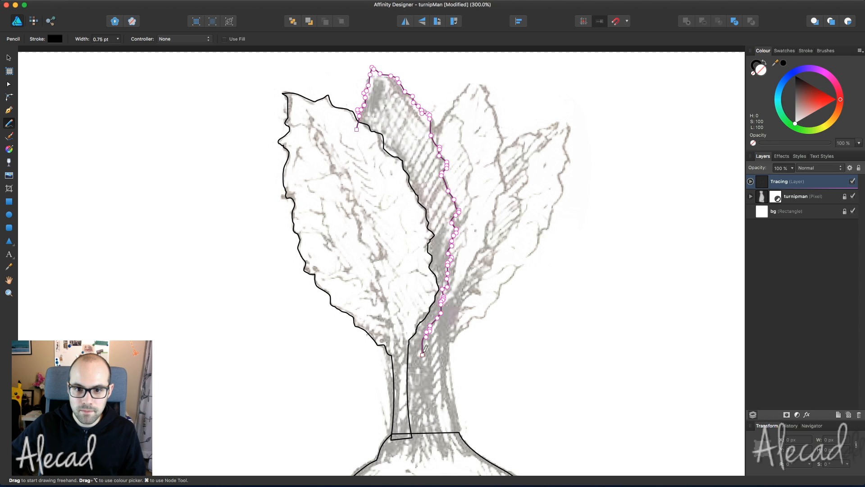
{"action": "scroll", "coordinate": [423, 362], "scroll_direction": "down", "scroll_amount": 4}
{"action": "key", "text": "p"}
{"action": "left_click", "coordinate": [421, 254]}
{"action": "left_click", "coordinate": [428, 338]}
{"action": "left_click", "coordinate": [408, 341]}
{"action": "left_click_drag", "start_coordinate": [411, 236], "coordinate": [406, 203]}
{"action": "scroll", "coordinate": [405, 203], "scroll_direction": "up", "scroll_amount": 5}
{"action": "left_click", "coordinate": [373, 163]}
{"action": "key", "text": "super+s"}
- Freehand-trace the next leaf's tip and right edge, then pen its stalk down to the body
{"action": "key", "text": "n"}
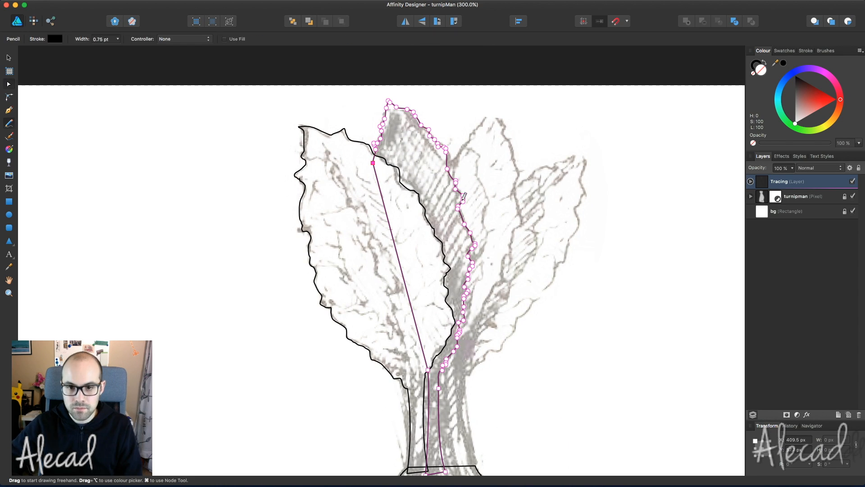
{"action": "mouse_move", "coordinate": [443, 171]}
{"action": "left_mouse_down"}
{"action": "mouse_move", "coordinate": [494, 113]}
{"action": "mouse_move", "coordinate": [512, 148]}
{"action": "mouse_move", "coordinate": [520, 205]}
{"action": "mouse_move", "coordinate": [510, 253]}
{"action": "mouse_move", "coordinate": [455, 378]}
{"action": "left_mouse_up"}
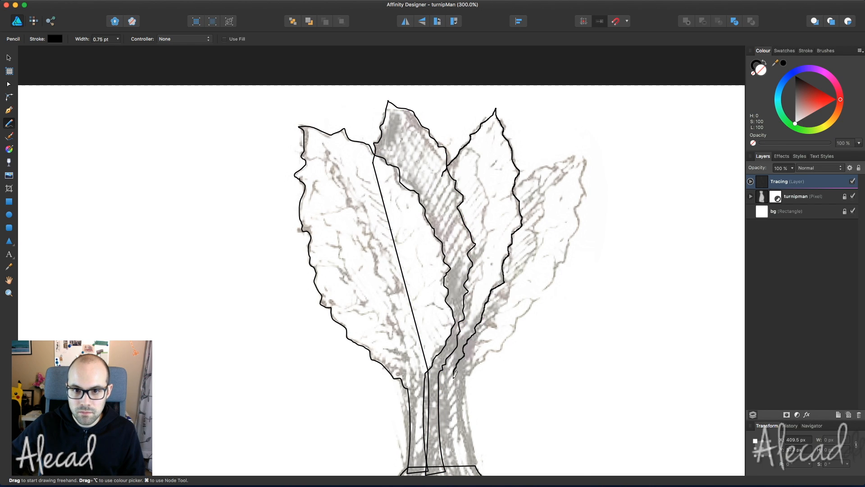
{"action": "scroll", "coordinate": [482, 266], "scroll_direction": "down", "scroll_amount": 5}
{"action": "key", "text": "p"}
{"action": "left_click", "coordinate": [463, 349]}
{"action": "left_click", "coordinate": [438, 348]}
{"action": "left_click", "coordinate": [443, 247]}
{"action": "left_click_drag", "start_coordinate": [444, 223], "coordinate": [446, 200]}
{"action": "scroll", "coordinate": [576, 189], "scroll_direction": "down", "scroll_amount": 5}
{"action": "scroll", "coordinate": [577, 188], "scroll_direction": "up", "scroll_amount": 4}
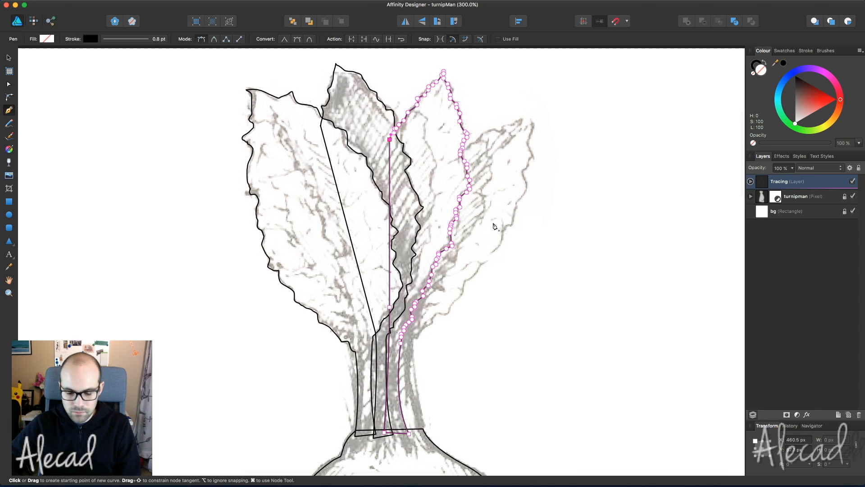
{"action": "key", "text": "Escape"}
{"action": "key", "text": "a"}
{"action": "key", "text": "p"}
{"action": "scroll", "coordinate": [451, 158], "scroll_direction": "right", "scroll_amount": 2}
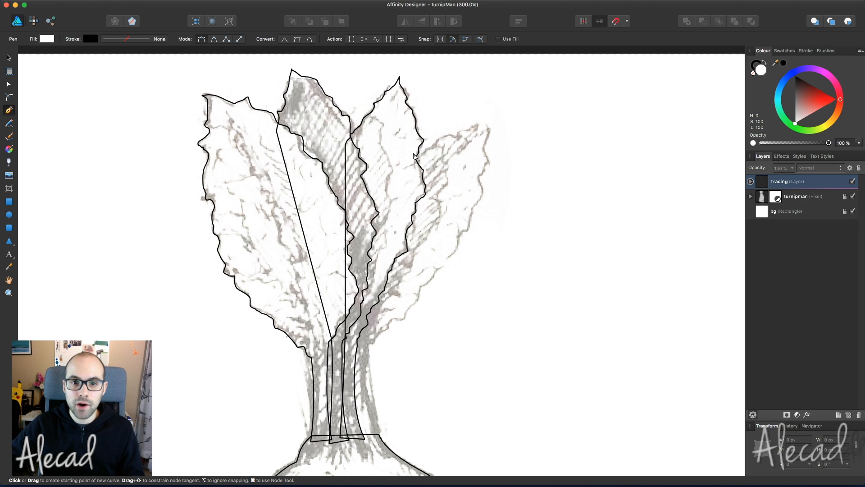
{"action": "key", "text": "n"}
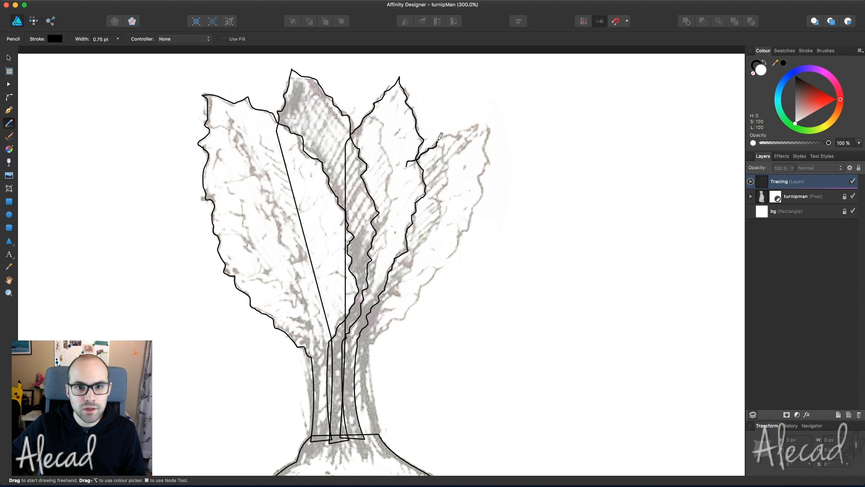
- Pencil-trace the rightmost leaf's top edge and right edge to the stalk, undoing bad strokes
{"action": "left_click_drag", "start_coordinate": [459, 134], "coordinate": [490, 122]}
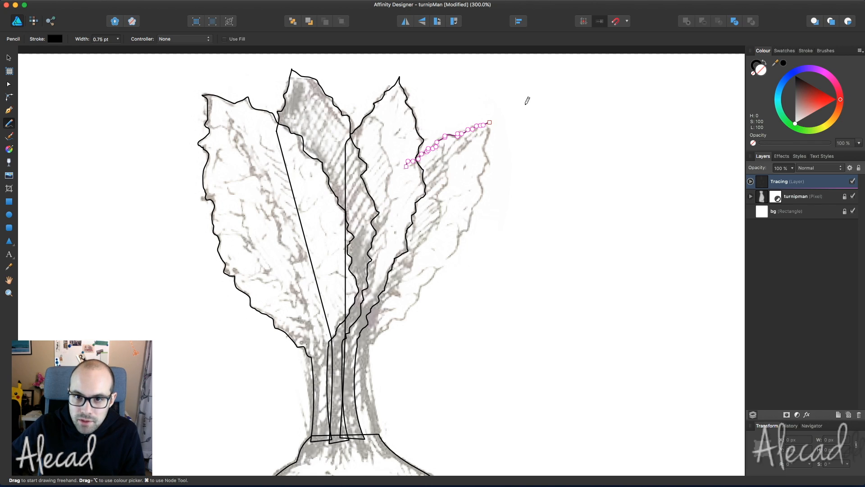
{"action": "left_click_drag", "start_coordinate": [490, 129], "coordinate": [490, 136]}
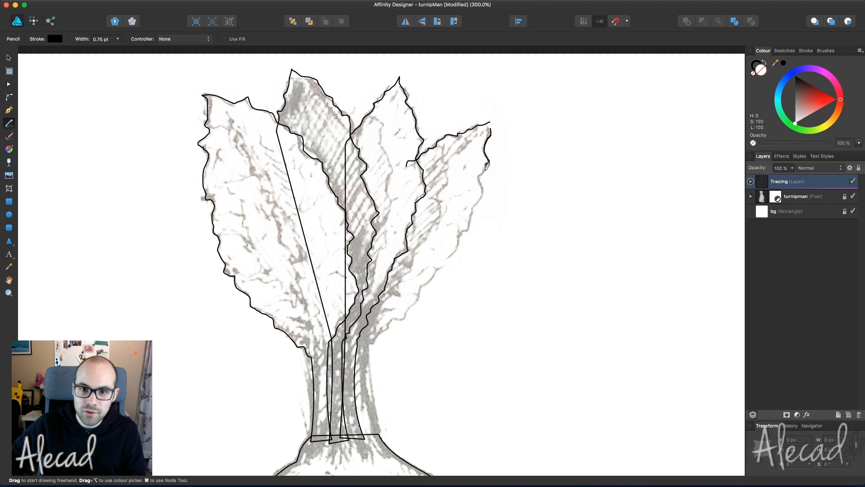
{"action": "left_click_drag", "start_coordinate": [480, 188], "coordinate": [480, 190]}
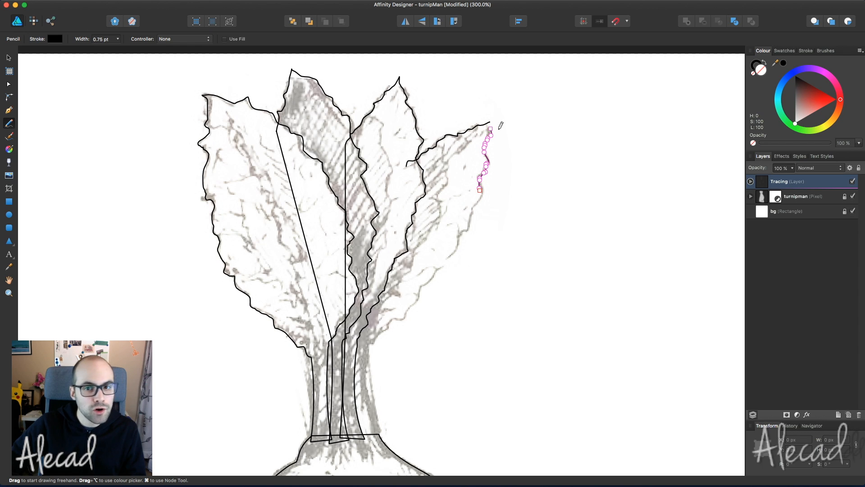
{"action": "key", "text": "super+z"}
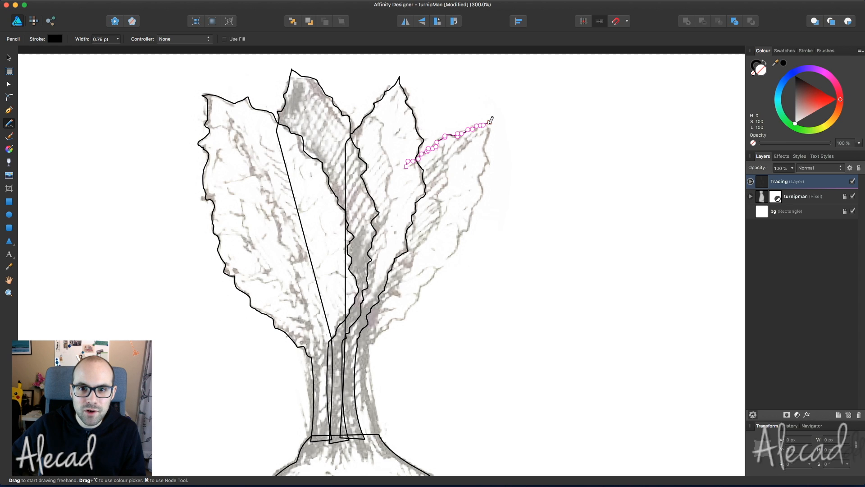
{"action": "left_click_drag", "start_coordinate": [491, 129], "coordinate": [487, 164]}
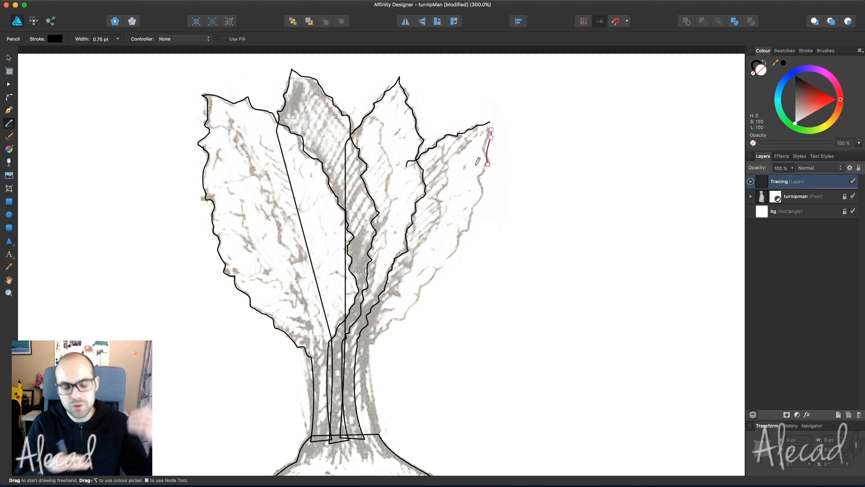
{"action": "key", "text": "super+z"}
{"action": "left_click_drag", "start_coordinate": [508, 136], "coordinate": [528, 82]}
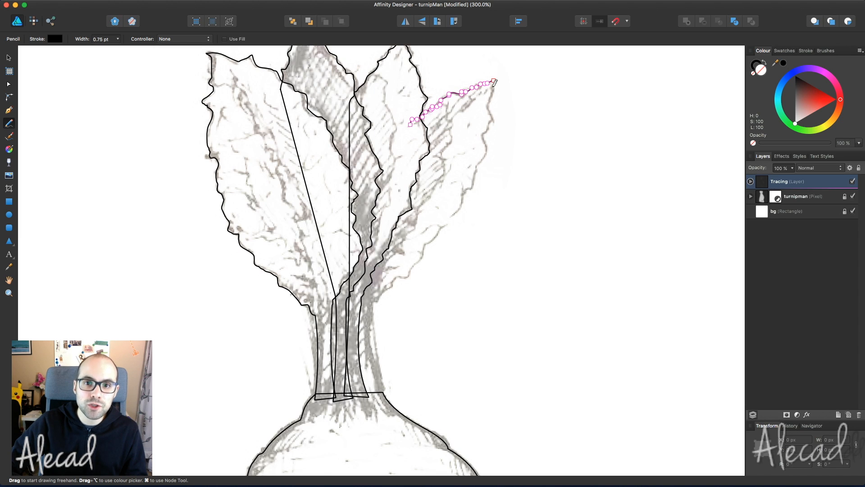
{"action": "left_click_drag", "start_coordinate": [493, 87], "coordinate": [493, 88]}
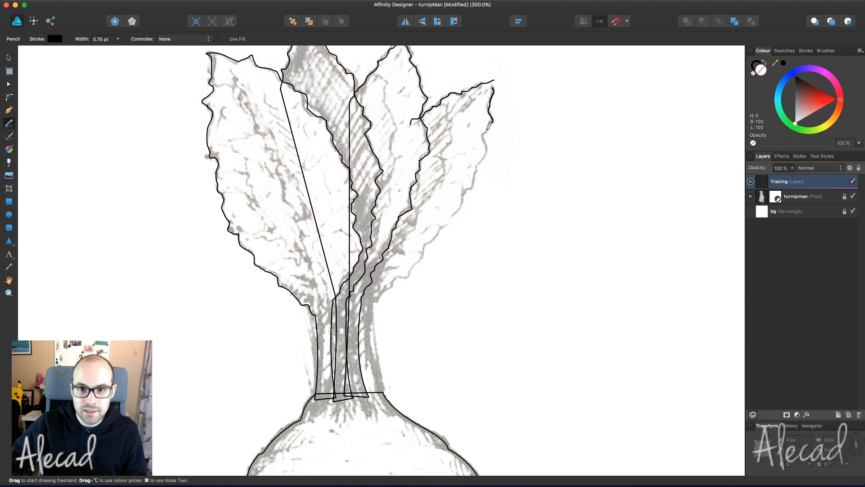
{"action": "left_click_drag", "start_coordinate": [489, 152], "coordinate": [476, 172]}
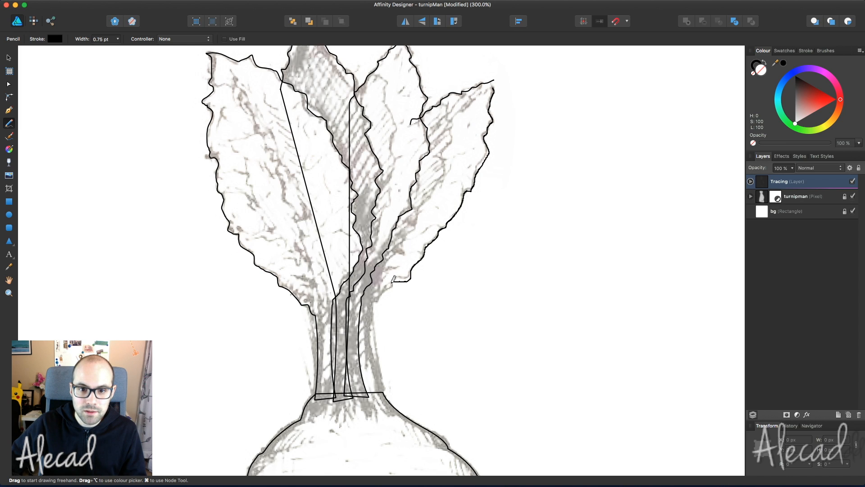
{"action": "left_click_drag", "start_coordinate": [370, 308], "coordinate": [371, 307]}
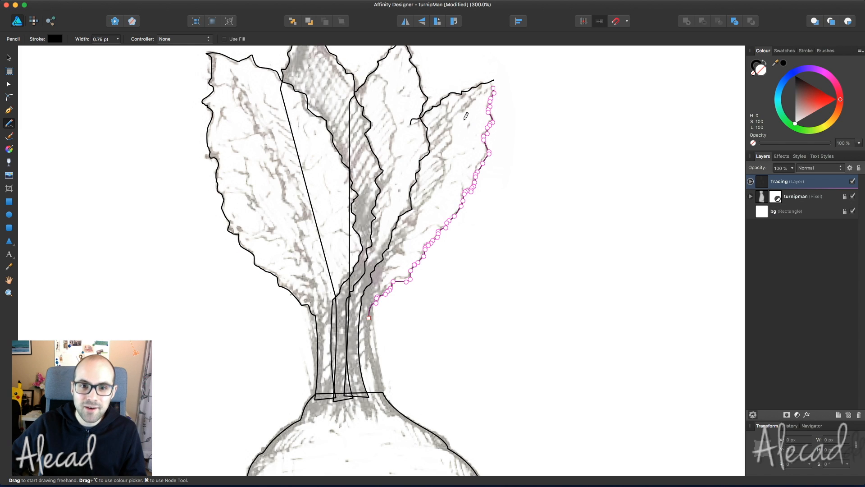
- Zoom in on the leaf tip and select both strokes' end nodes there with the Node tool
{"action": "scroll", "coordinate": [496, 158], "scroll_direction": "up", "scroll_amount": 5}
{"action": "scroll", "coordinate": [496, 158], "scroll_direction": "right", "scroll_amount": 3}
{"action": "key", "text": "super+="}
{"action": "key", "text": "super+="}
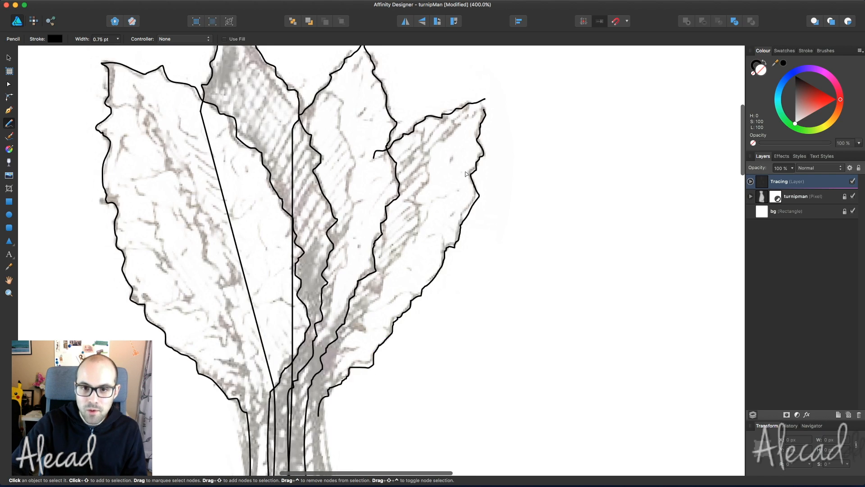
{"action": "key", "text": "space"}
{"action": "left_click_drag", "start_coordinate": [557, 148], "coordinate": [459, 283]}
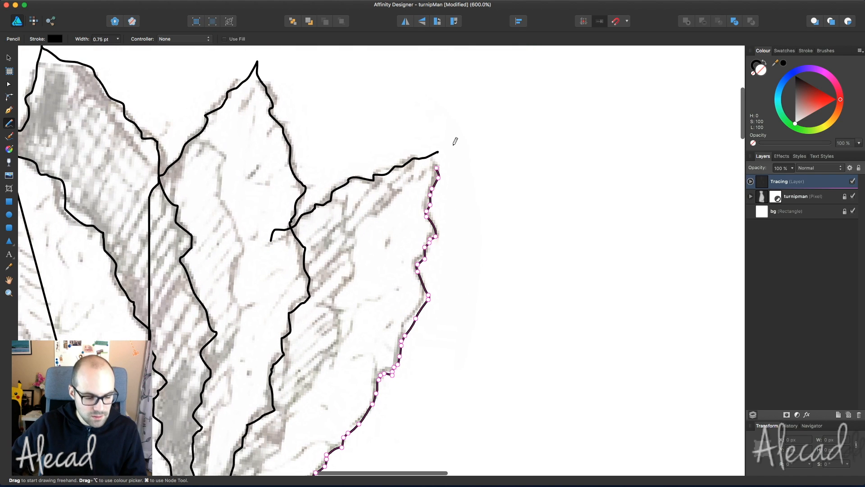
{"action": "key", "text": "a"}
{"action": "left_click", "coordinate": [436, 157]}
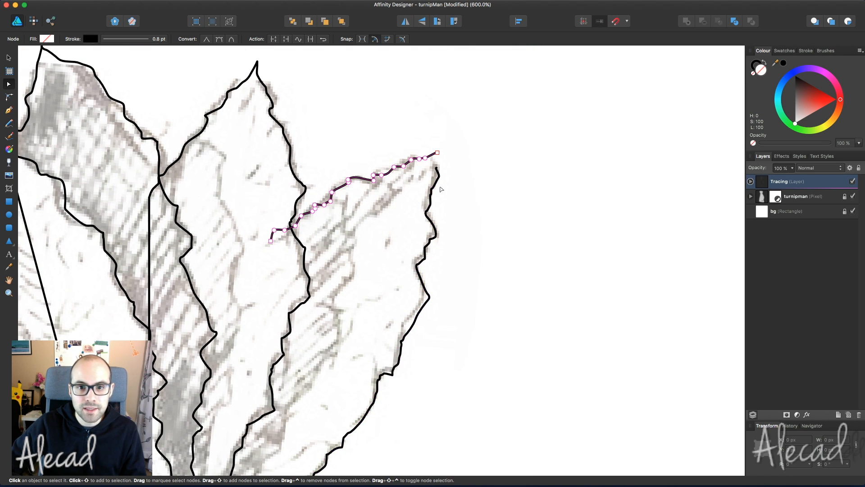
{"action": "left_click", "coordinate": [438, 180], "text": "shift"}
{"action": "left_click", "coordinate": [437, 153]}
{"action": "left_click", "coordinate": [436, 166], "text": "shift"}
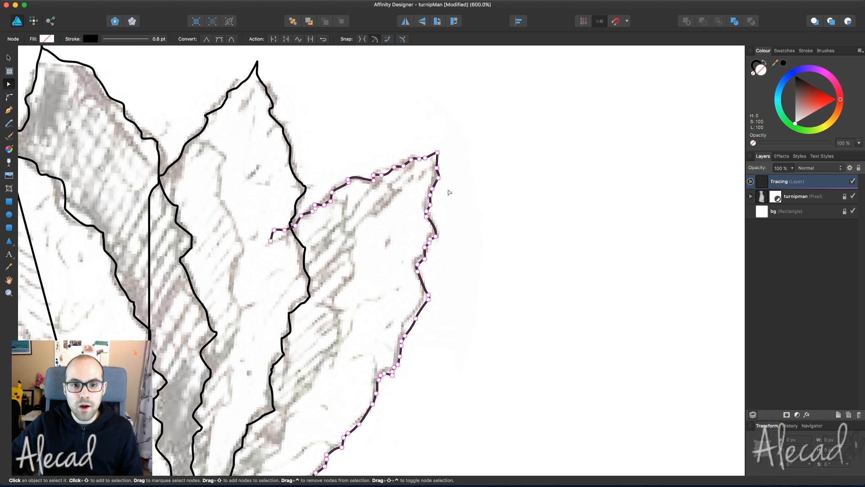
{"action": "left_click", "coordinate": [505, 212]}
- Pull a node on the rightmost leaf's edge left to match the sketch
{"action": "left_click", "coordinate": [432, 155]}
{"action": "scroll", "coordinate": [481, 276], "scroll_direction": "down", "scroll_amount": 5}
{"action": "scroll", "coordinate": [481, 276], "scroll_direction": "left", "scroll_amount": 3}
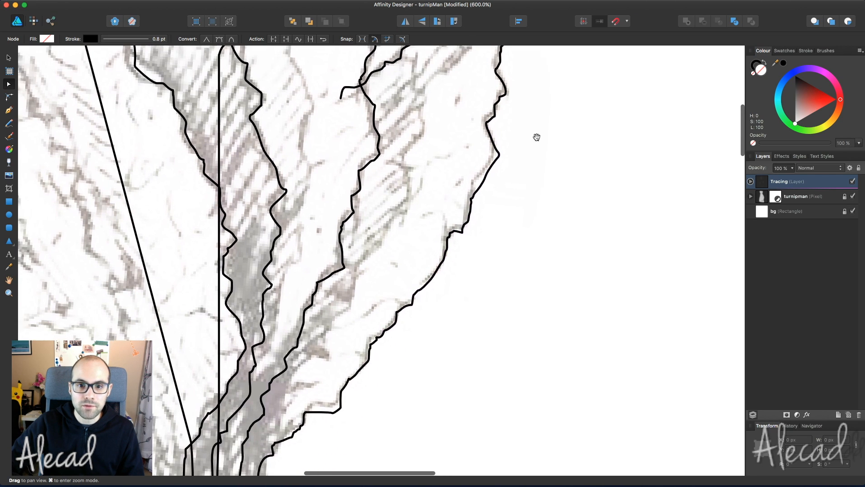
{"action": "left_click_drag", "start_coordinate": [485, 176], "coordinate": [479, 174]}
{"action": "key", "text": "space"}
{"action": "left_click_drag", "start_coordinate": [380, 255], "coordinate": [450, 150]}
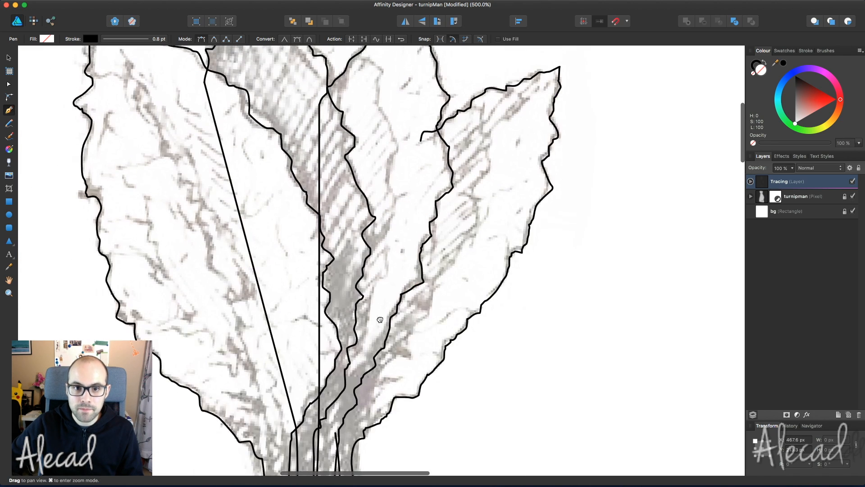
{"action": "scroll", "coordinate": [391, 216], "scroll_direction": "down", "scroll_amount": 5}
{"action": "scroll", "coordinate": [391, 216], "scroll_direction": "down", "scroll_amount": 5}
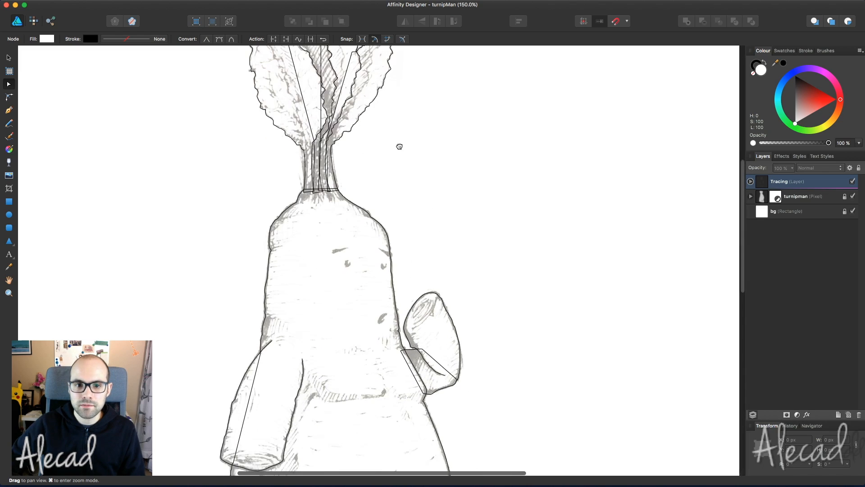
- Hide the turnipman sketch layer and view the whole traced turnip at 100%
{"action": "left_click", "coordinate": [853, 196]}
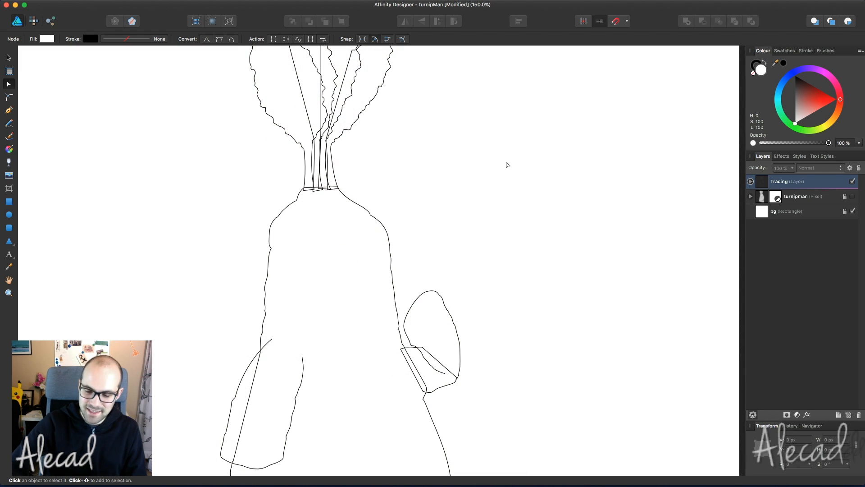
{"action": "key", "text": "super+minus"}
{"action": "key", "text": "super+plus"}
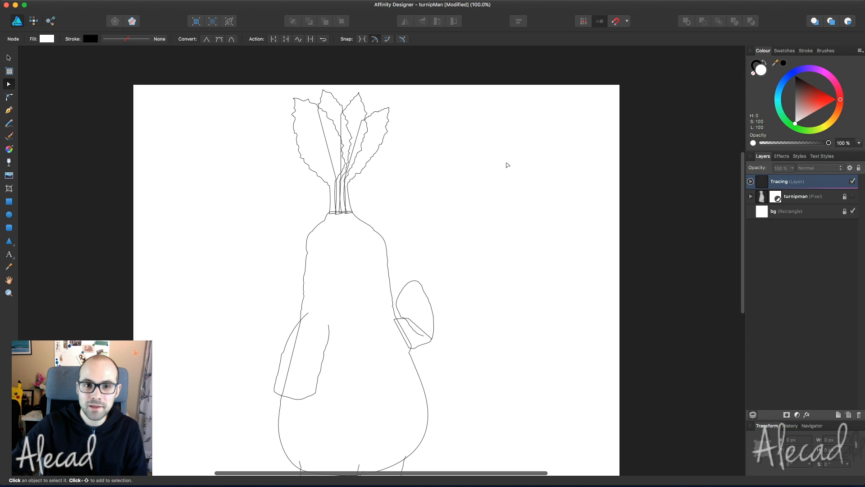
{"action": "scroll", "coordinate": [507, 165], "scroll_direction": "down", "scroll_amount": 3}
{"action": "scroll", "coordinate": [508, 165], "scroll_direction": "up", "scroll_amount": 3}
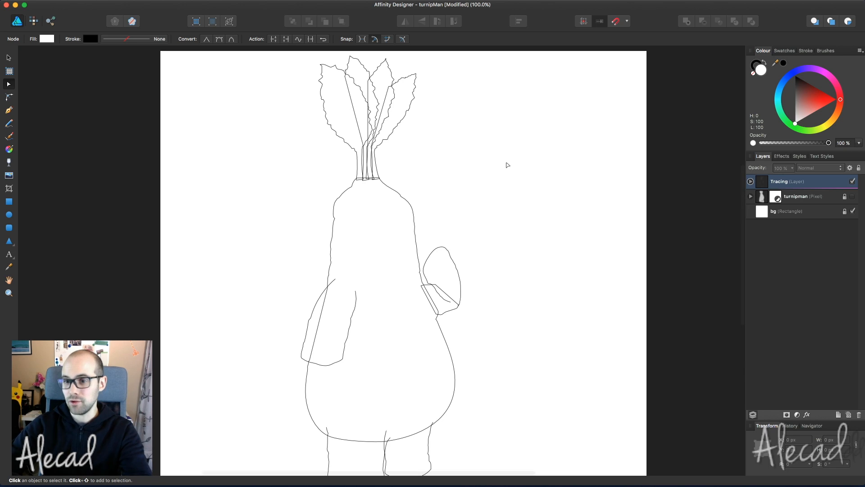